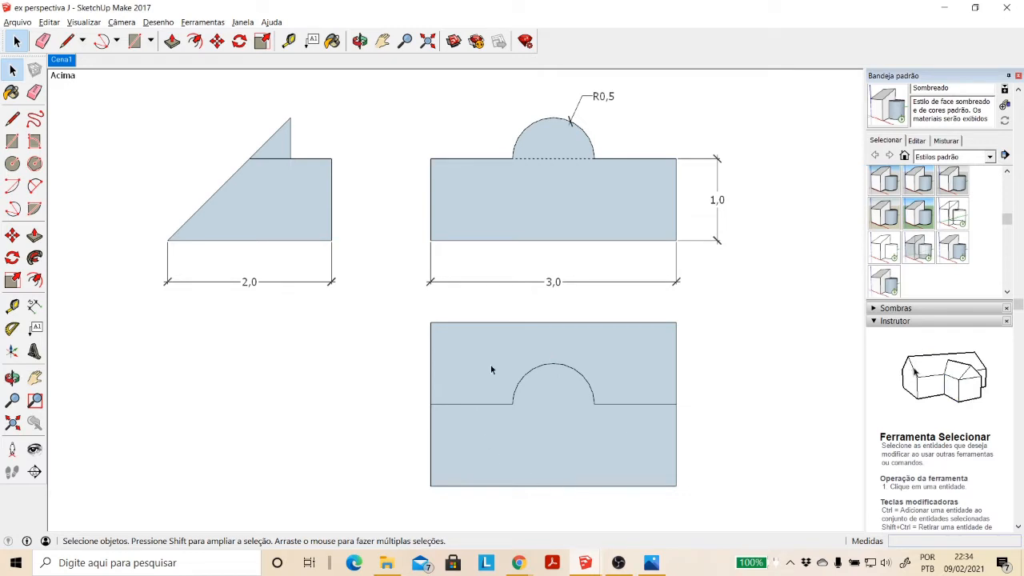
# Step: Highlight the plan, front and side views of the object one after another to identify each projection
pyautogui.moveTo(389, 314); pyautogui.dragTo(744, 494)
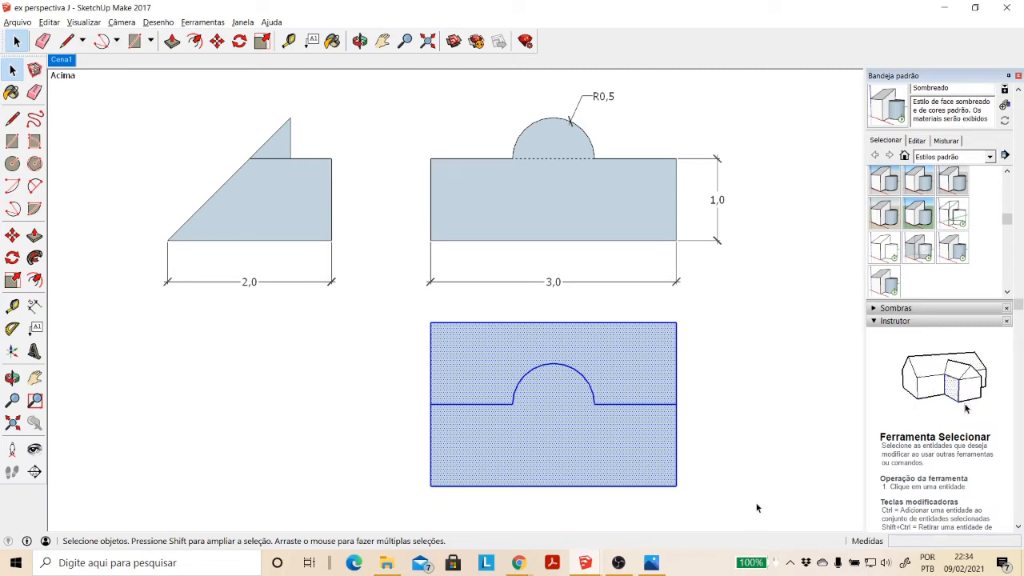
pyautogui.moveTo(409, 77); pyautogui.dragTo(747, 298)
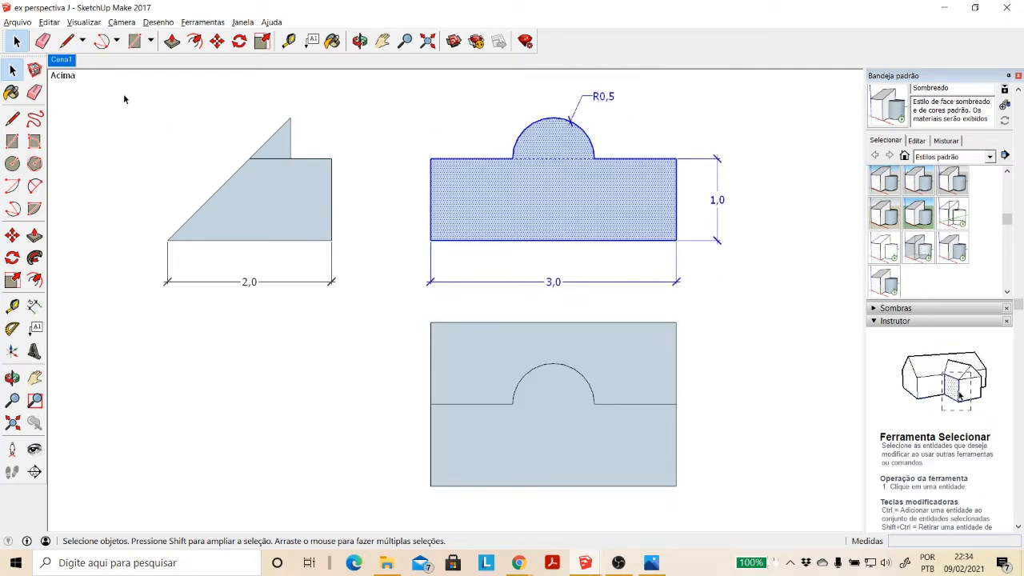
pyautogui.click(761, 282)
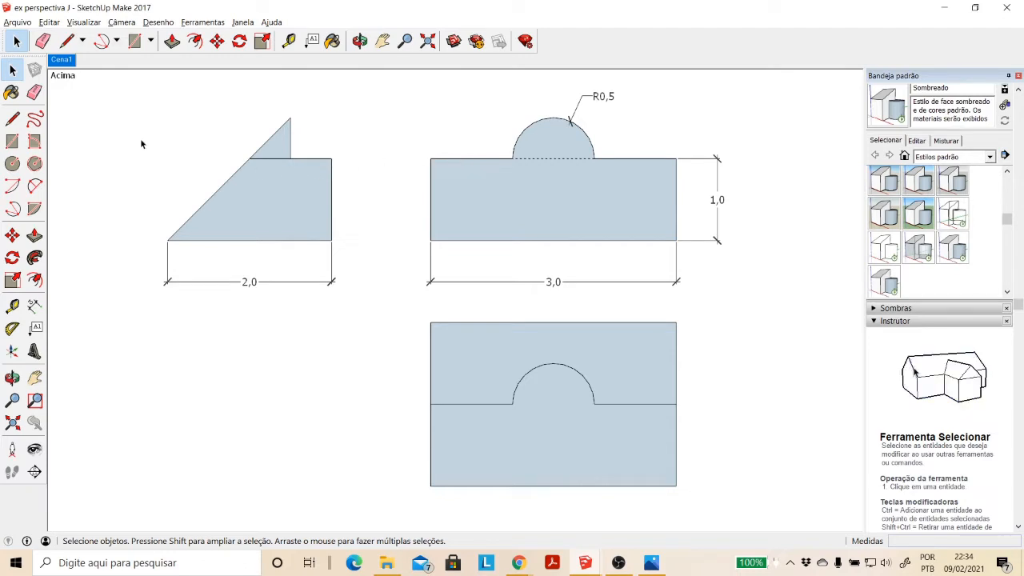
pyautogui.moveTo(110, 100); pyautogui.dragTo(370, 316)
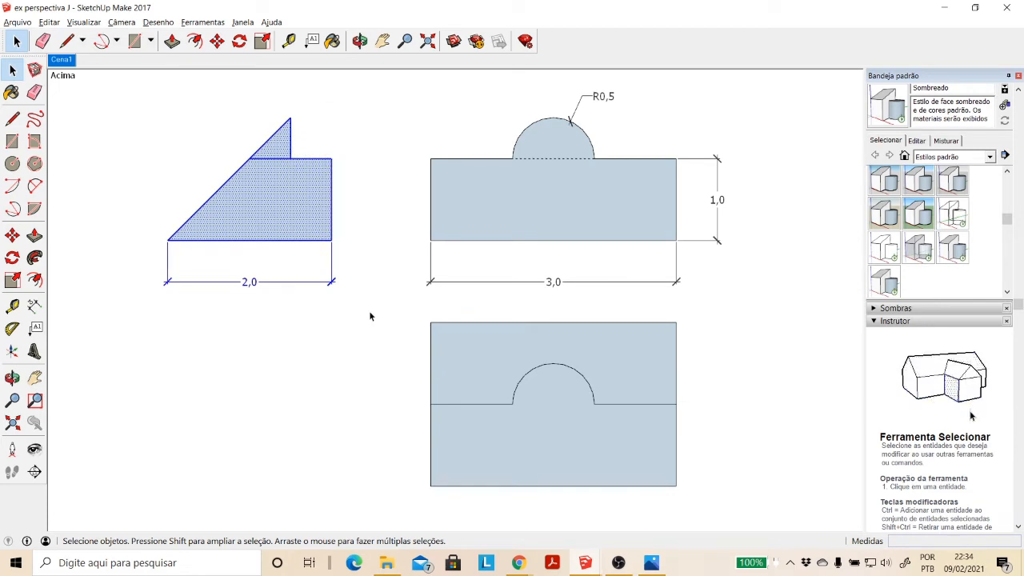
pyautogui.click(370, 316)
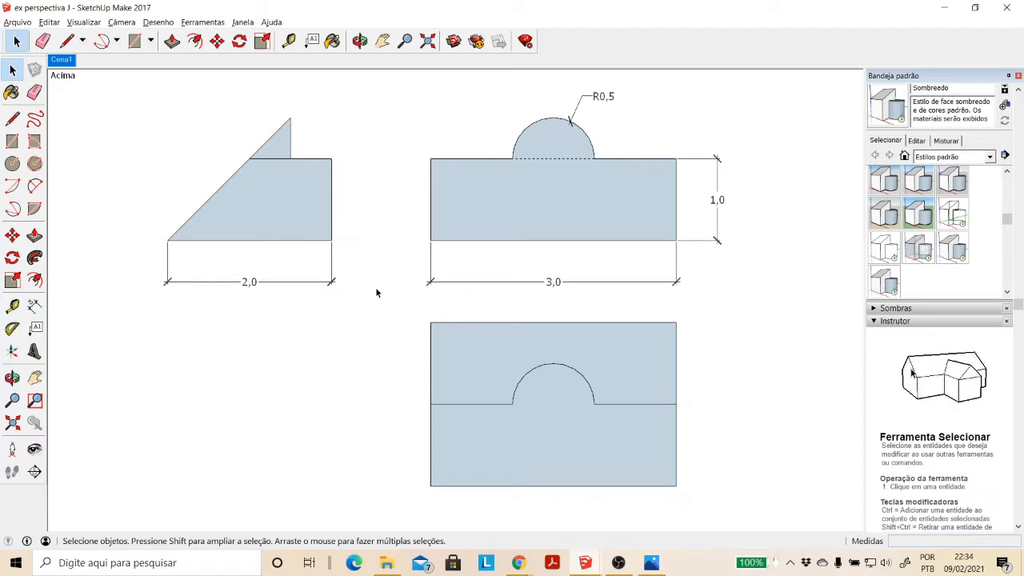
# Step: Compare the semicircular arc in the front view with the matching arc in the plan view
pyautogui.click(539, 154)
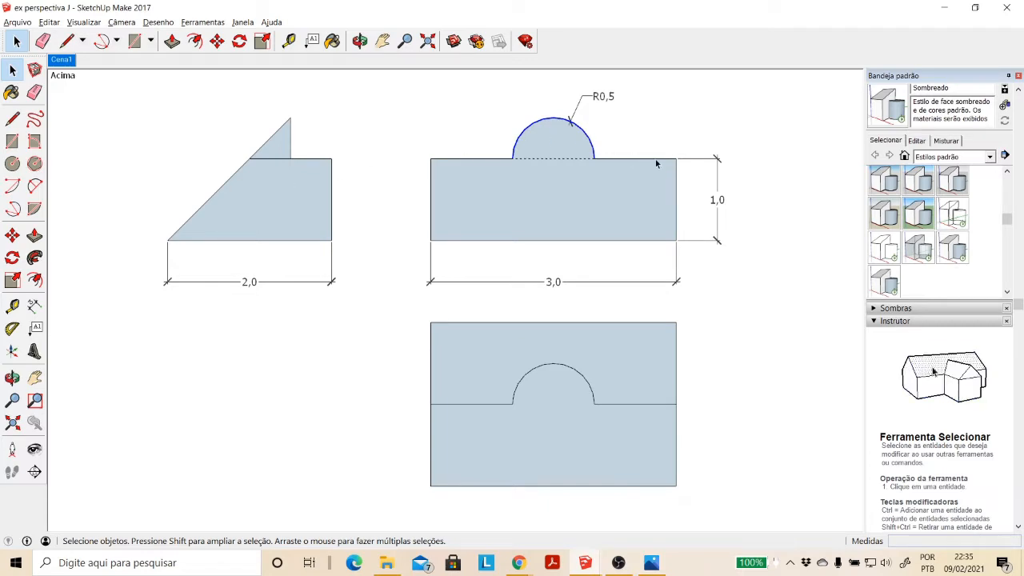
pyautogui.click(617, 144)
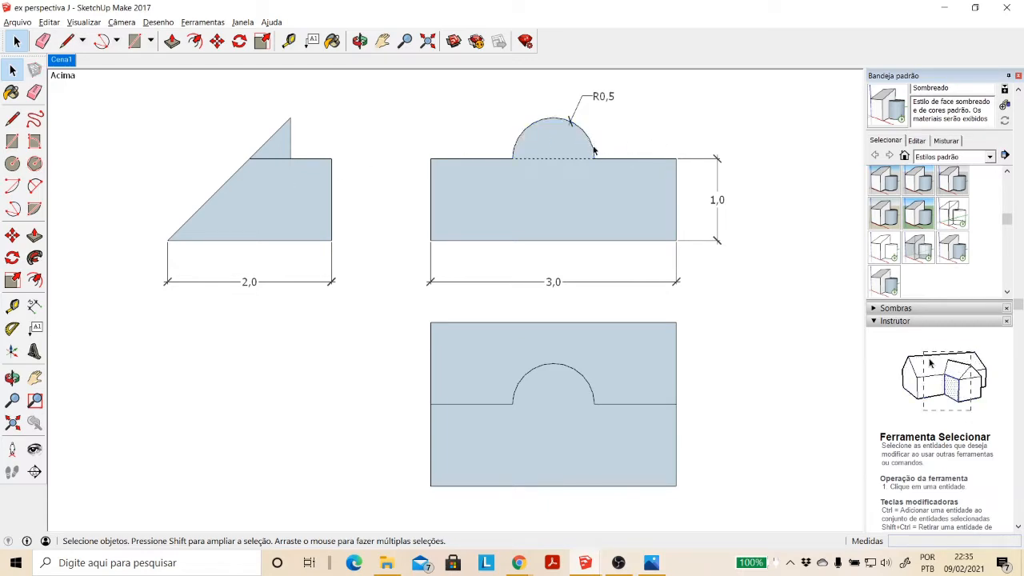
pyautogui.click(593, 149)
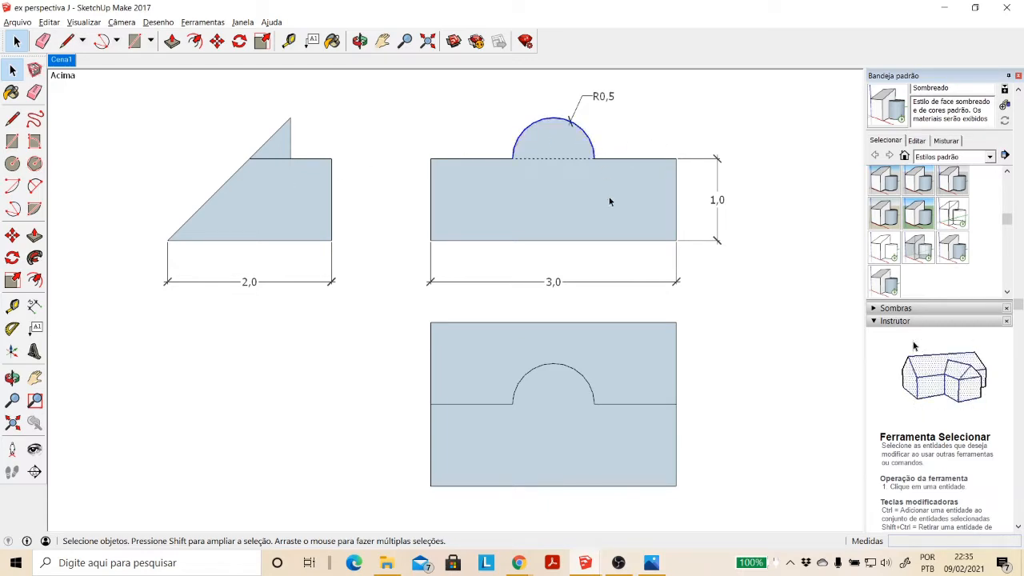
pyautogui.click(592, 398)
pyautogui.click(734, 362)
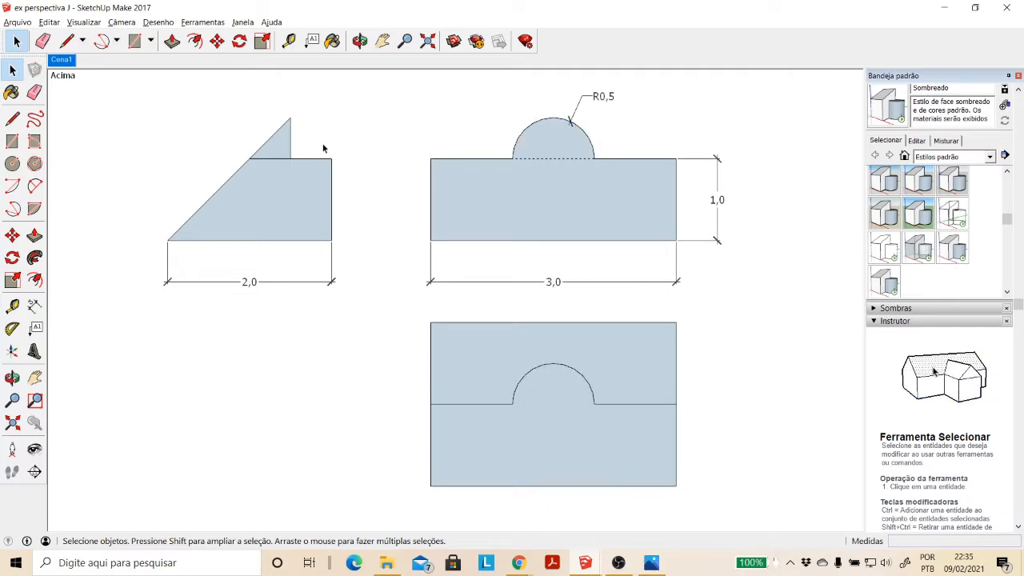
# Step: Examine the lower and upper segments of the sloped line in the side view
pyautogui.click(237, 168)
pyautogui.click(269, 141)
pyautogui.click(228, 180)
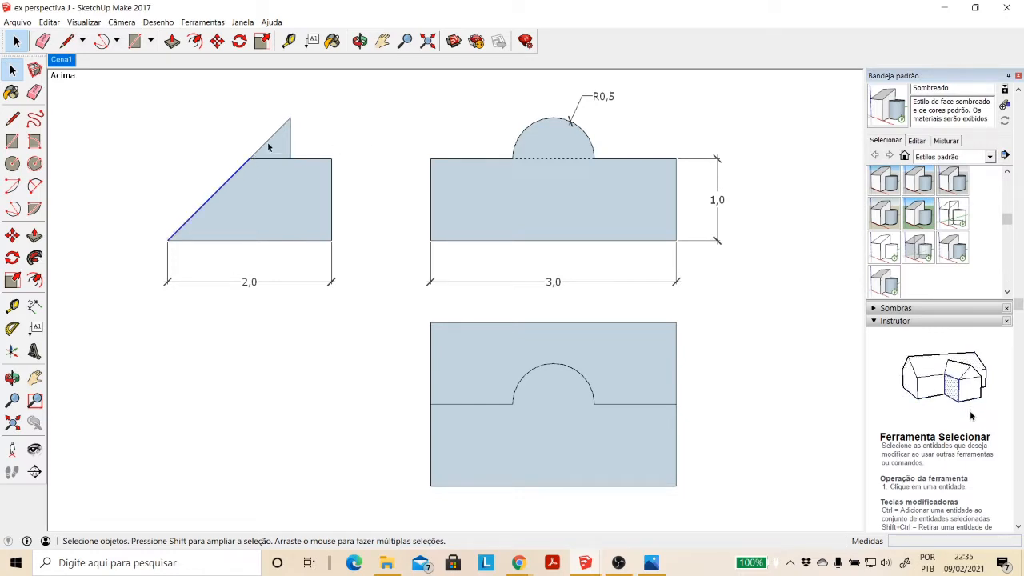
pyautogui.click(268, 142)
pyautogui.click(238, 172)
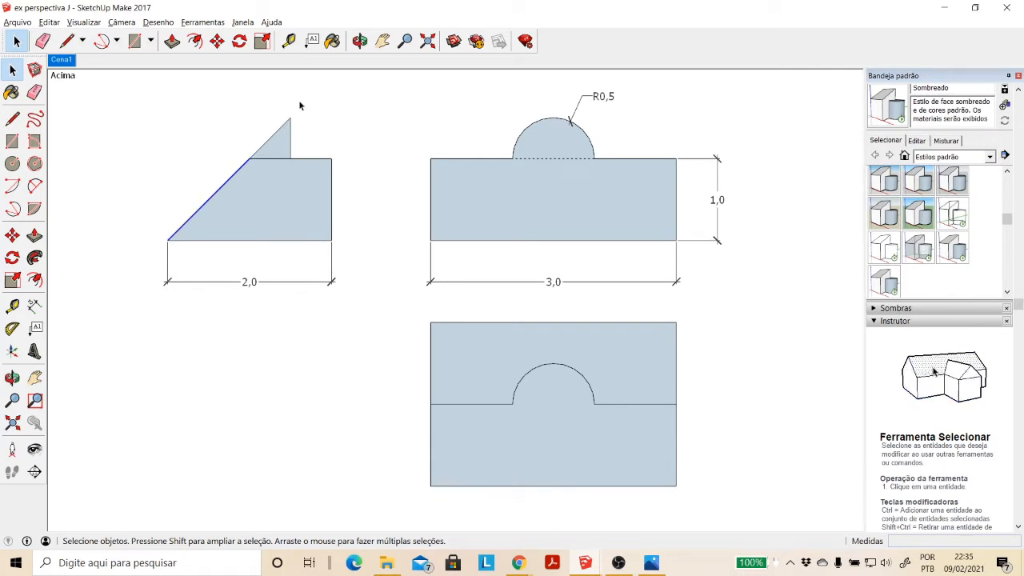
pyautogui.moveTo(300, 101); pyautogui.dragTo(109, 250)
pyautogui.click(365, 195)
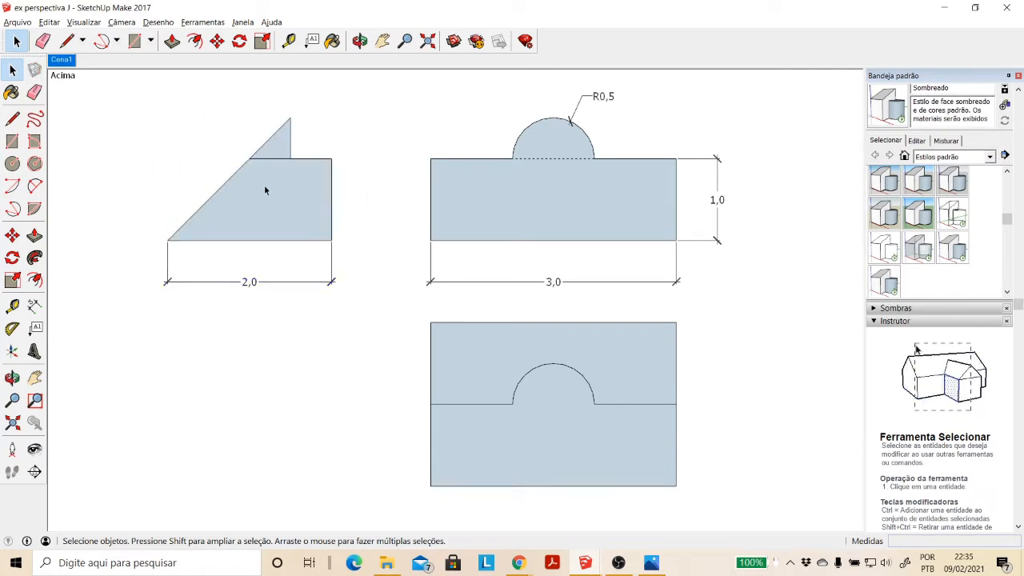
pyautogui.click(245, 165)
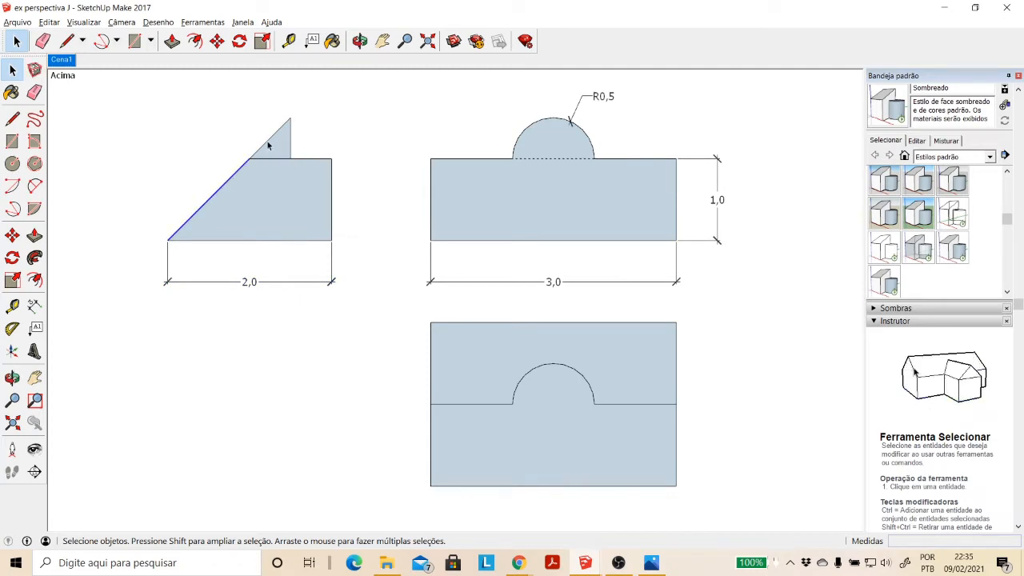
pyautogui.click(267, 141)
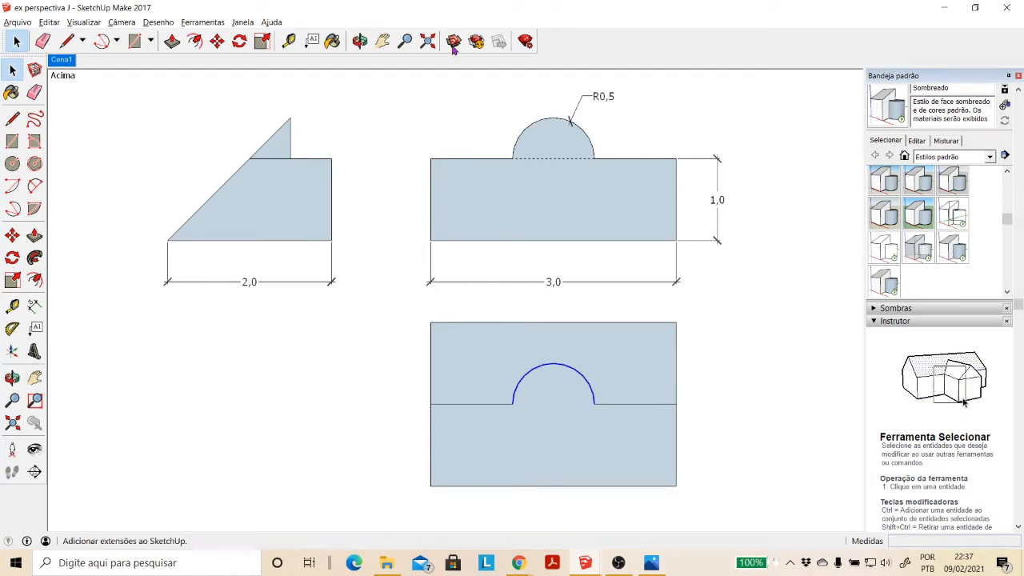
# Step: Relate the short vertical edge at the side view's peak to the semicircle and face of the front view
pyautogui.click(290, 144)
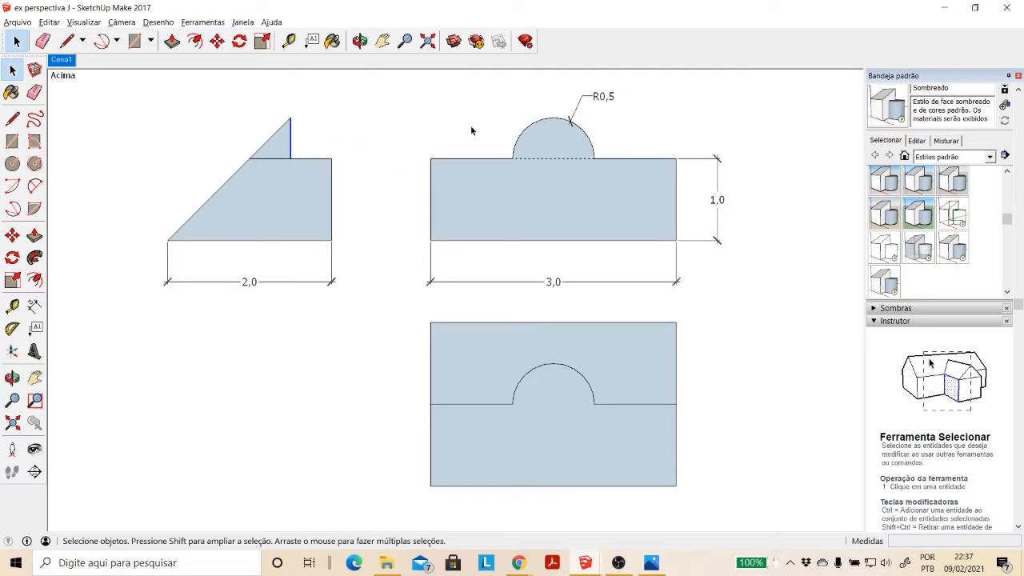
pyautogui.click(593, 152)
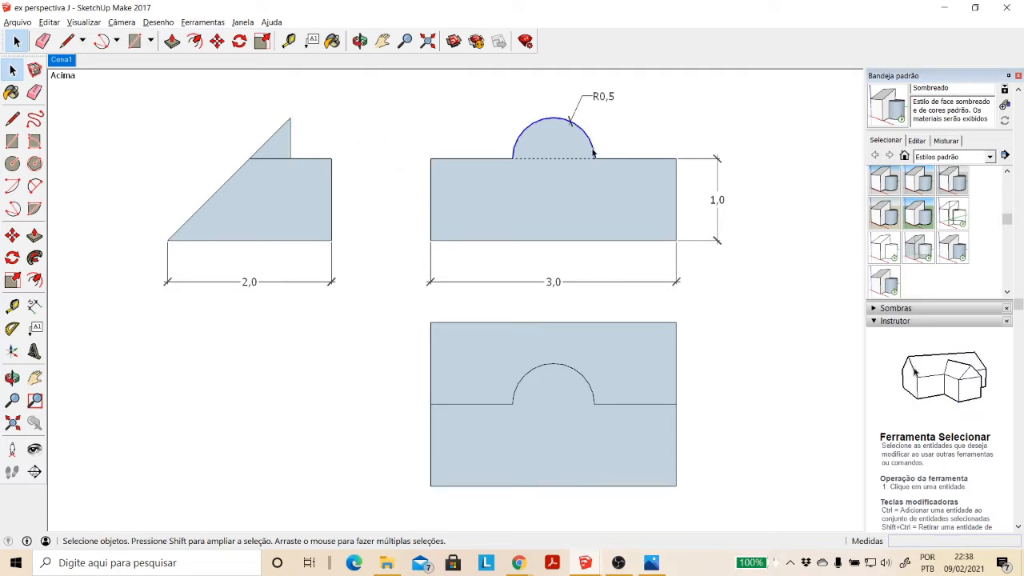
pyautogui.click(290, 147)
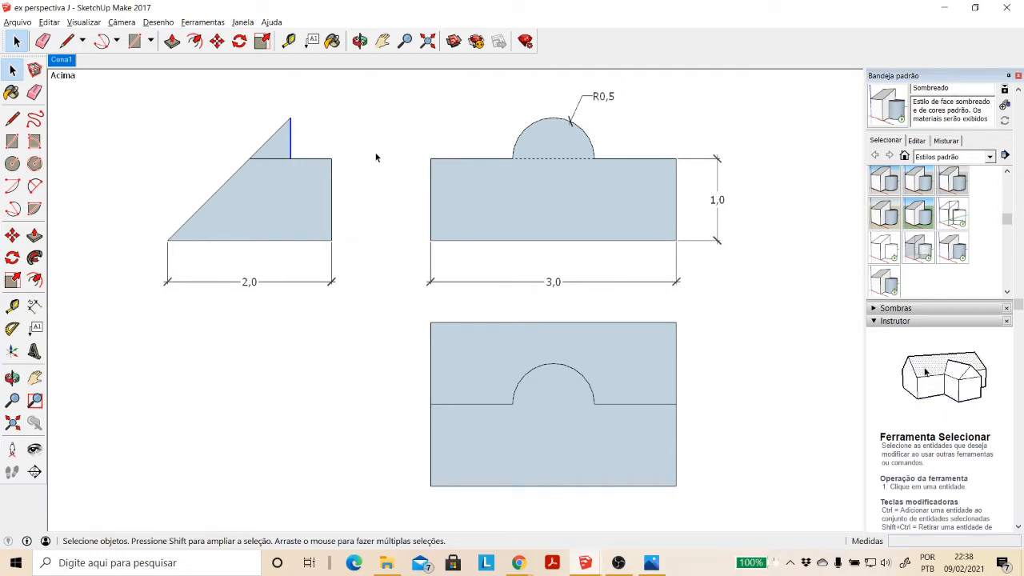
pyautogui.doubleClick(452, 196)
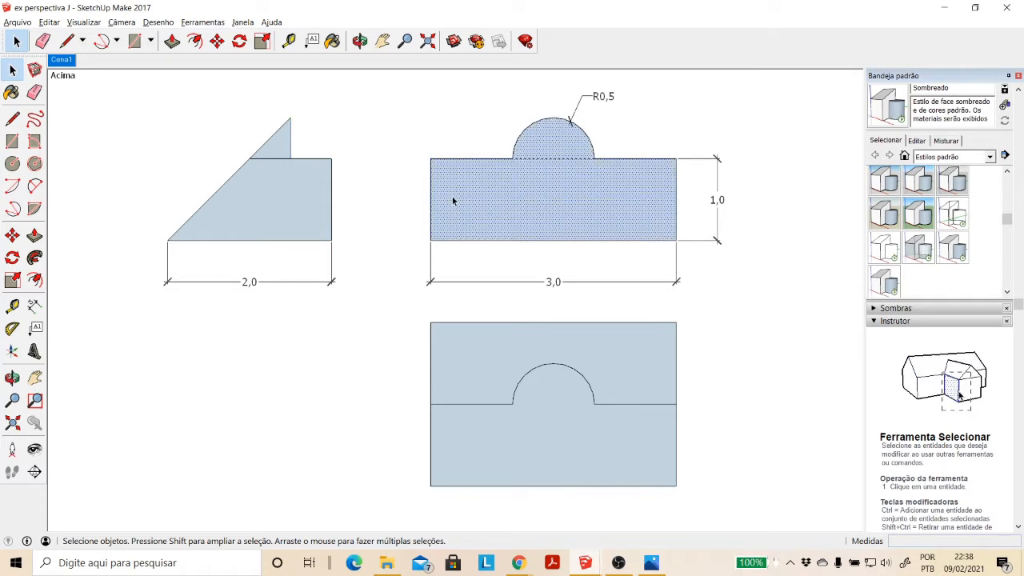
pyautogui.click(480, 201)
pyautogui.click(515, 145)
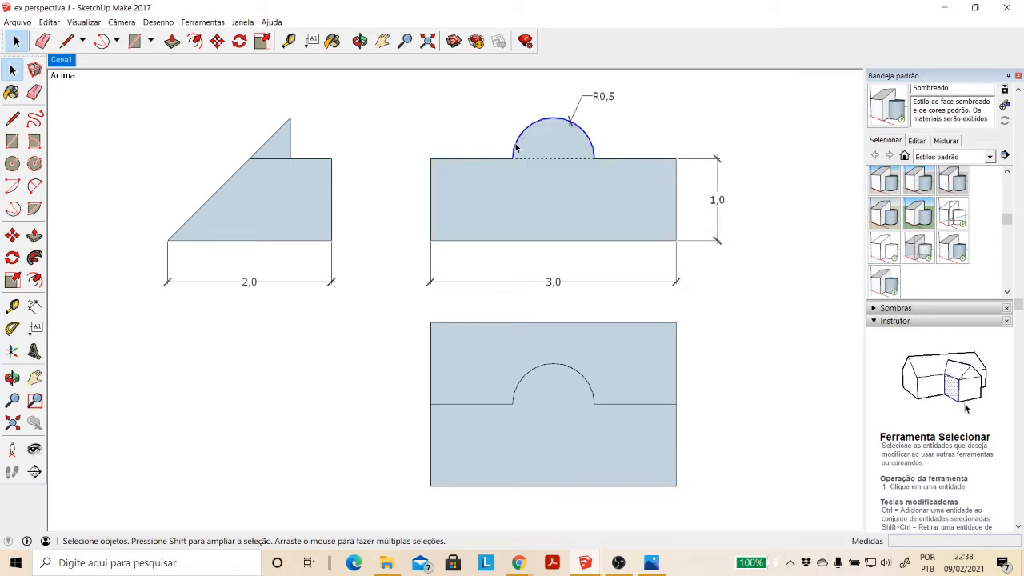
pyautogui.click(291, 145)
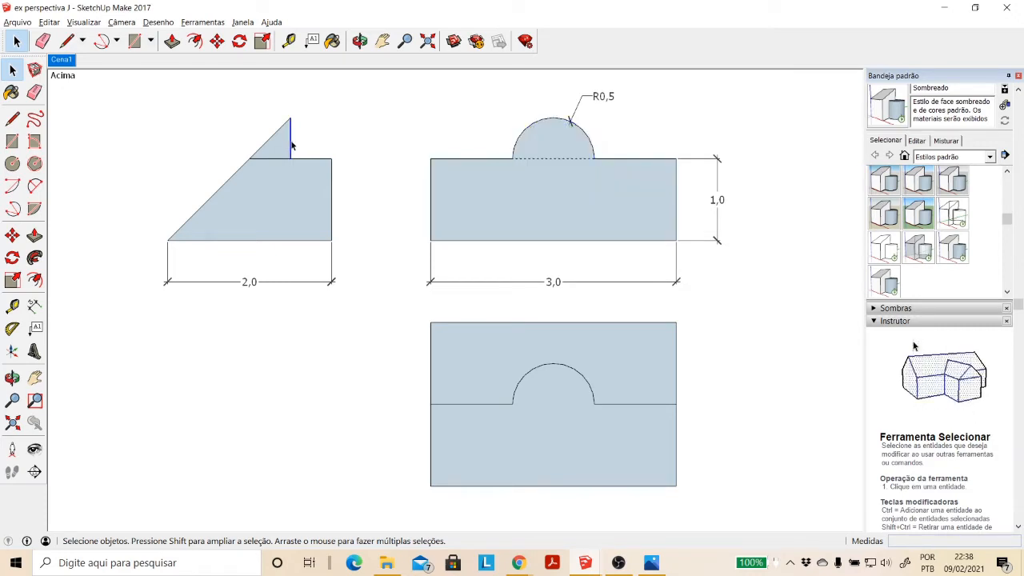
pyautogui.click(525, 140)
pyautogui.click(288, 146)
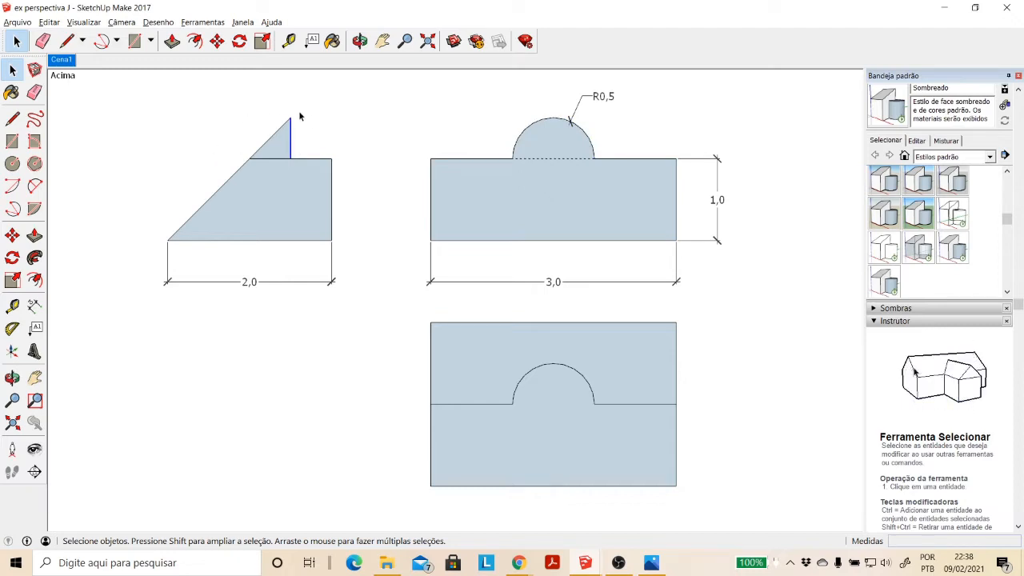
# Step: Compare the side view's two sloped segments and its faces with the front view's single continuous face
pyautogui.click(192, 215)
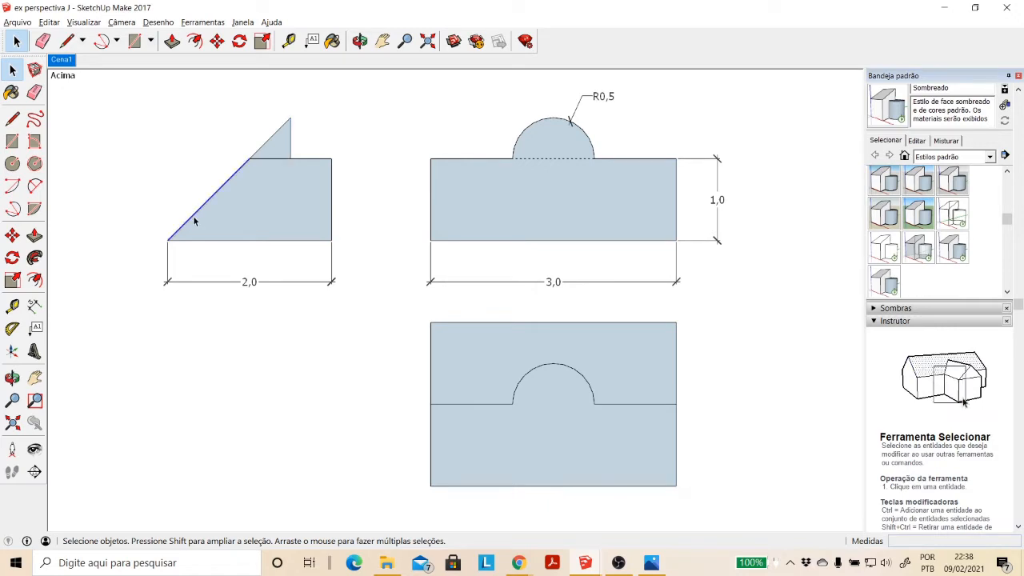
pyautogui.click(264, 145)
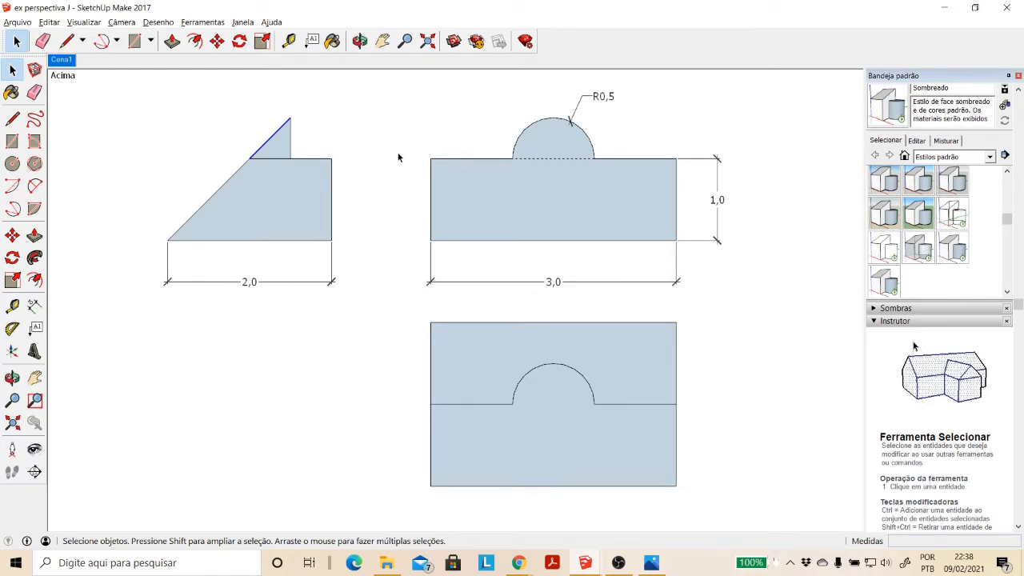
pyautogui.click(520, 208)
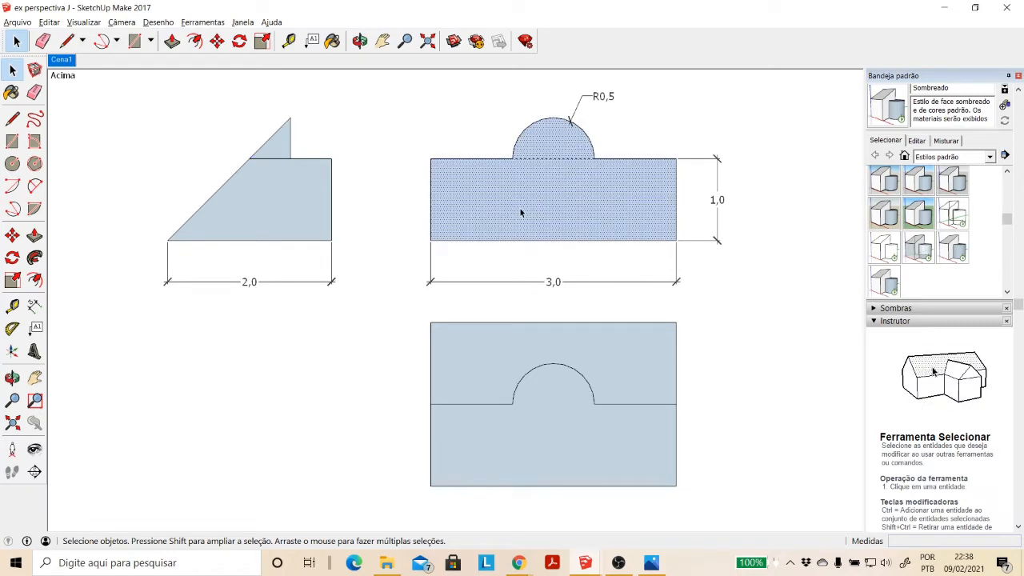
pyautogui.click(291, 205)
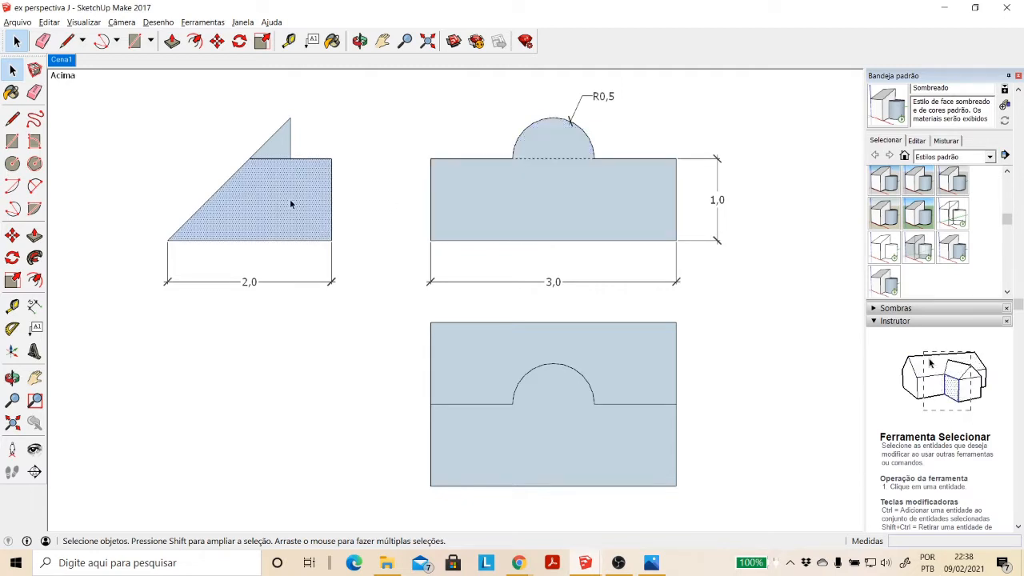
pyautogui.click(544, 148)
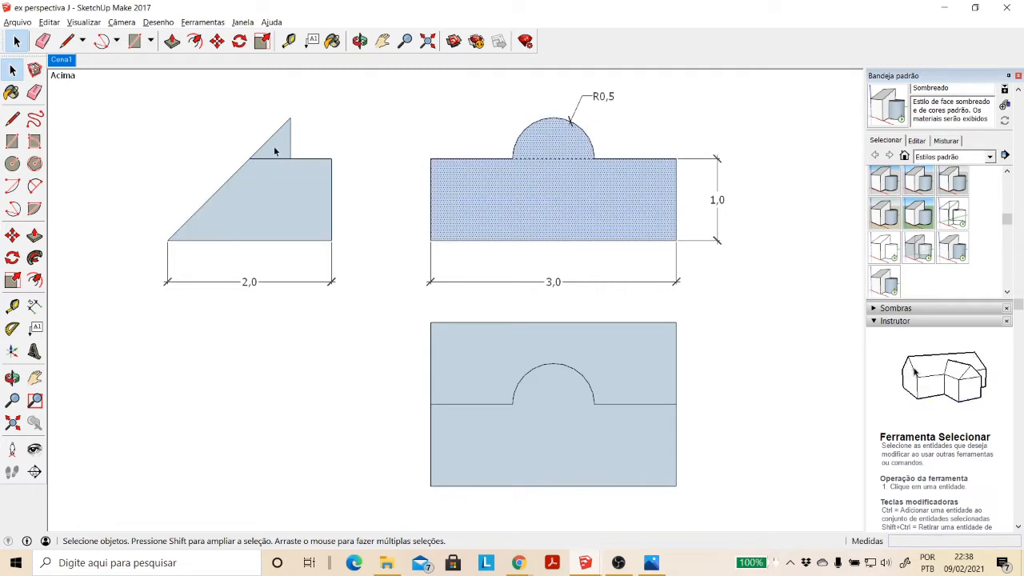
pyautogui.click(274, 147)
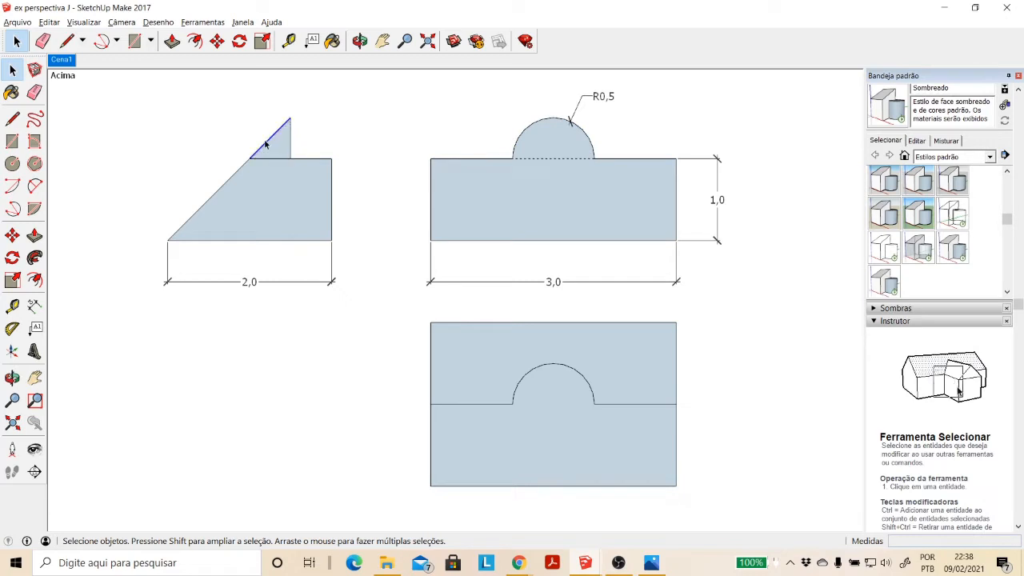
pyautogui.click(214, 194)
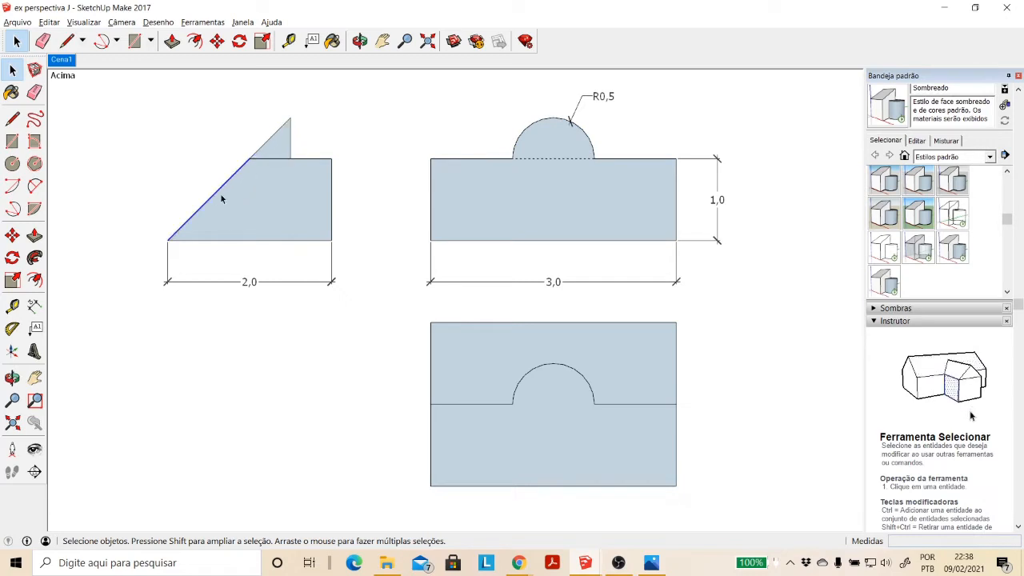
pyautogui.click(264, 145)
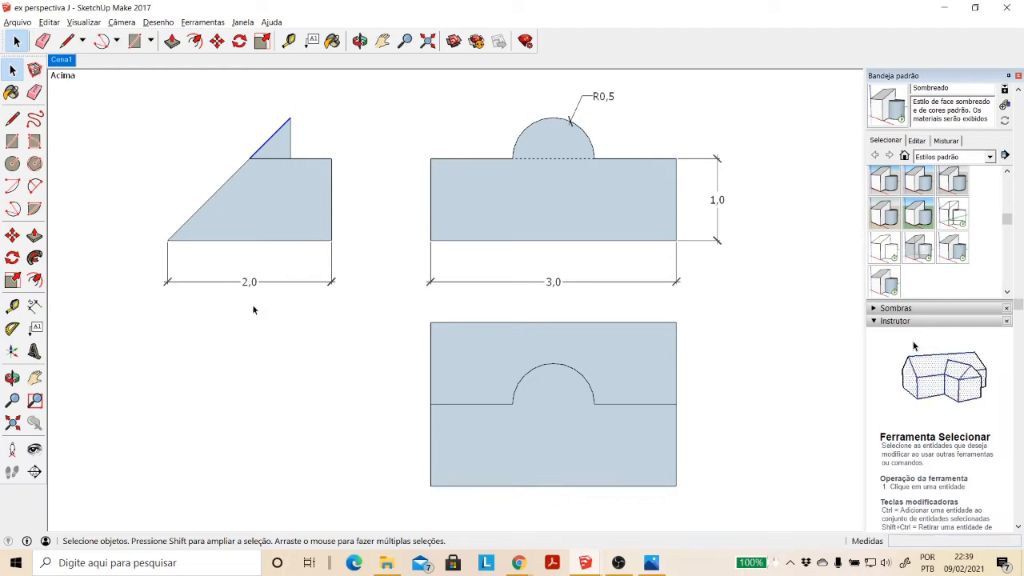
# Step: Match the arcs in the plan and front views to the side view's upper triangle, then highlight its full sloped line
pyautogui.click(515, 394)
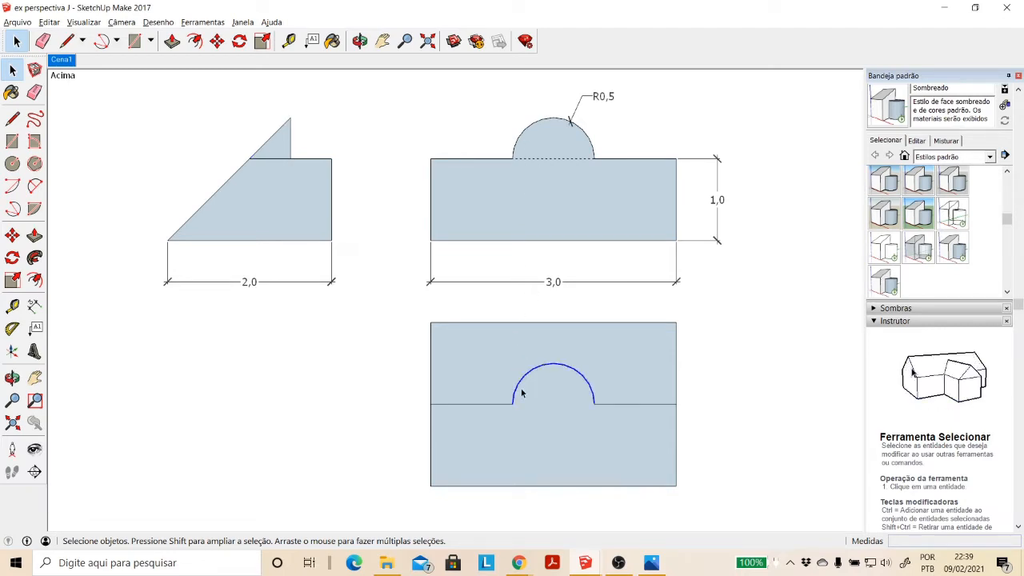
pyautogui.click(526, 130)
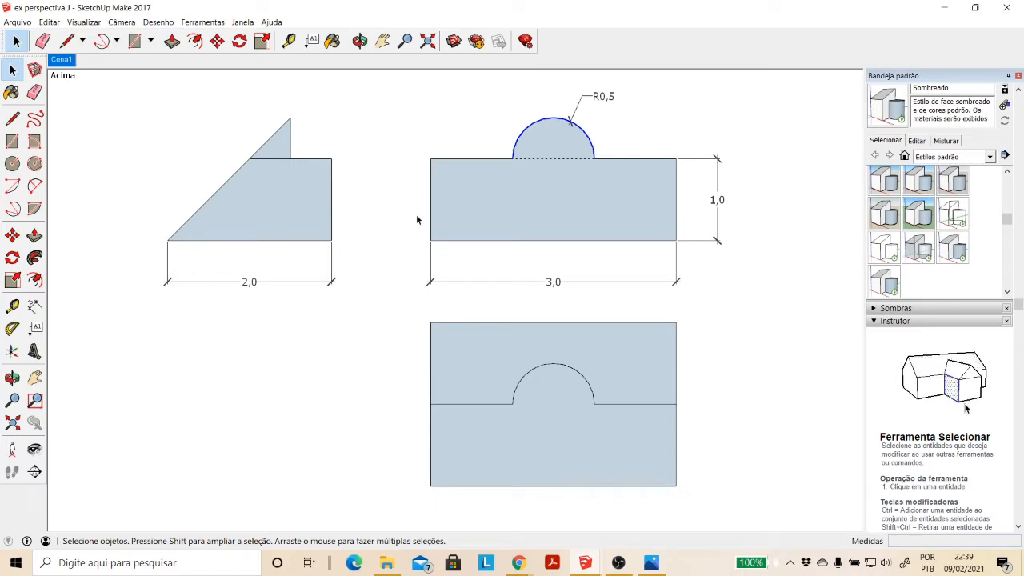
pyautogui.click(293, 145)
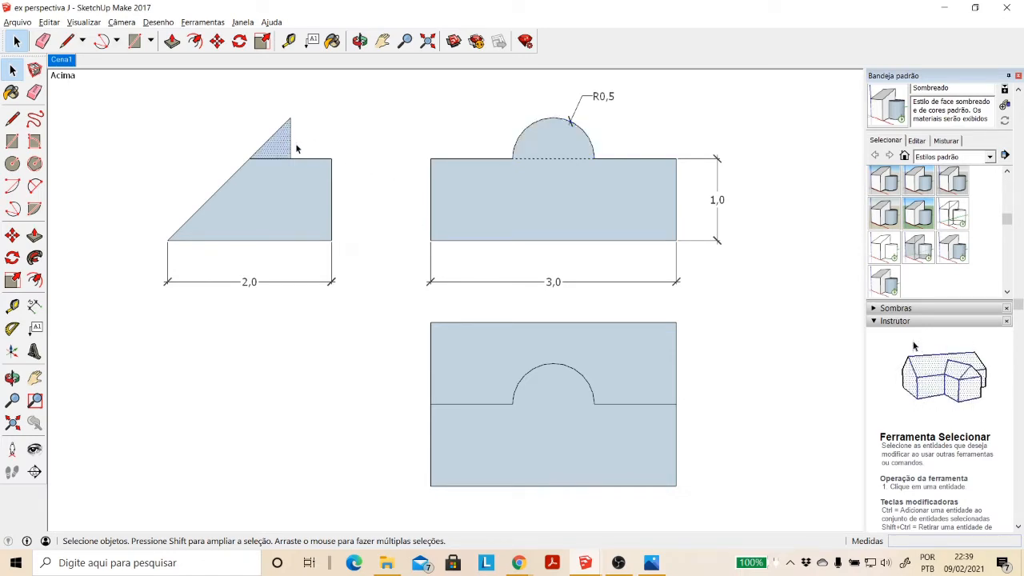
pyautogui.click(290, 147)
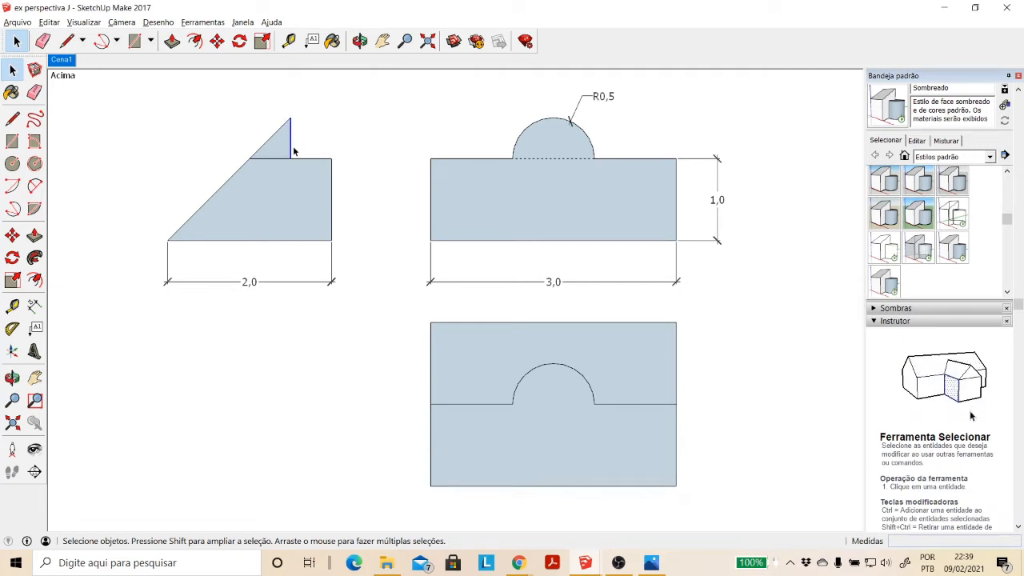
pyautogui.click(260, 149)
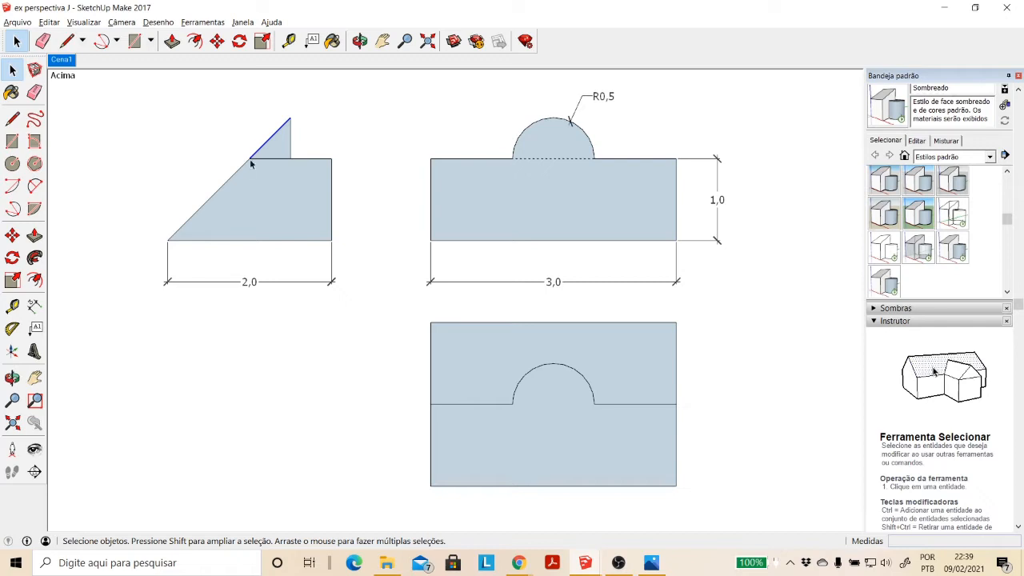
pyautogui.keyDown('shift'); pyautogui.click(230, 180); pyautogui.keyUp('shift')
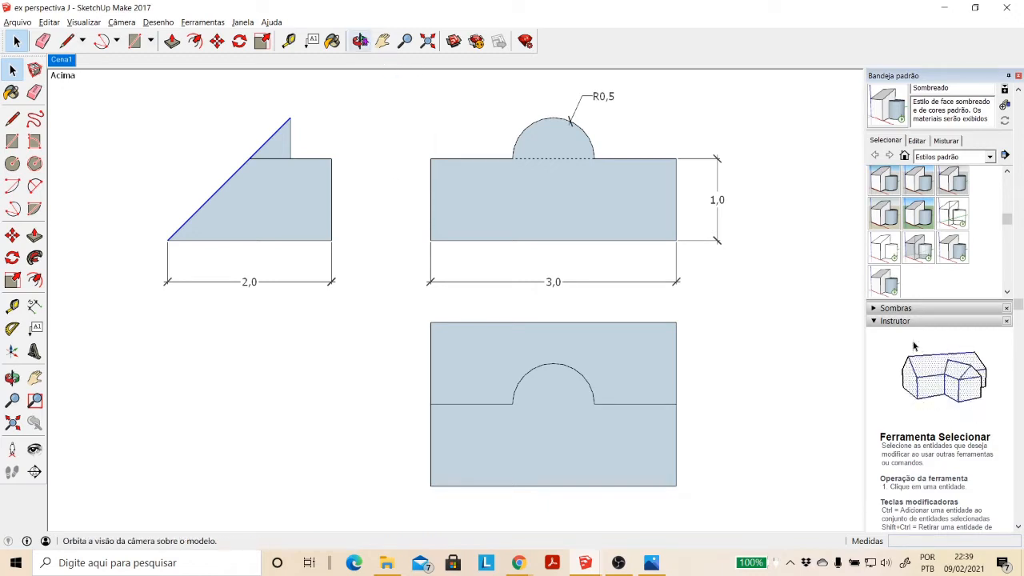
# Step: Delete the width, height, radius and depth dimensions from the front and side views
pyautogui.click(554, 281)
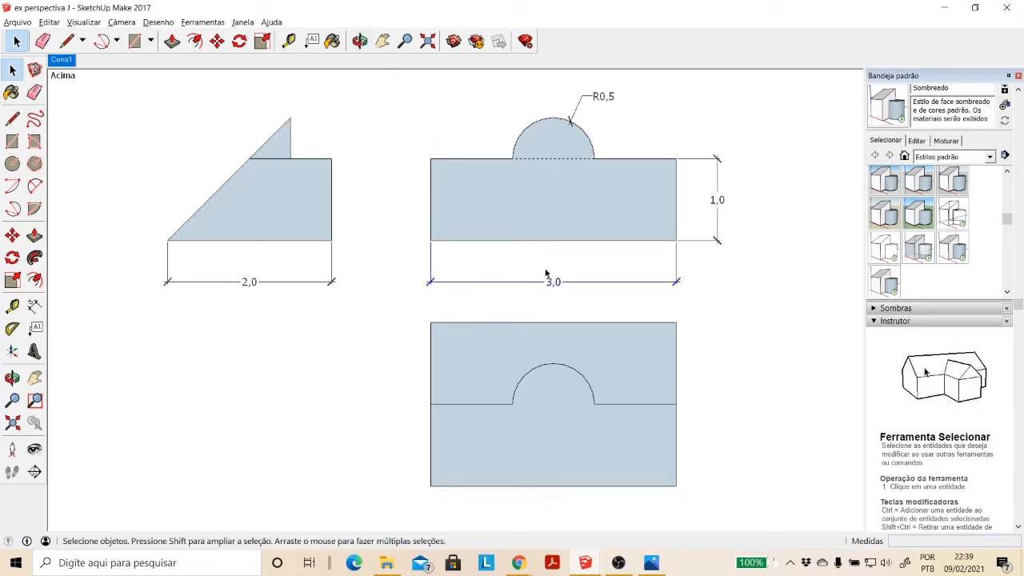
pyautogui.press('Delete')
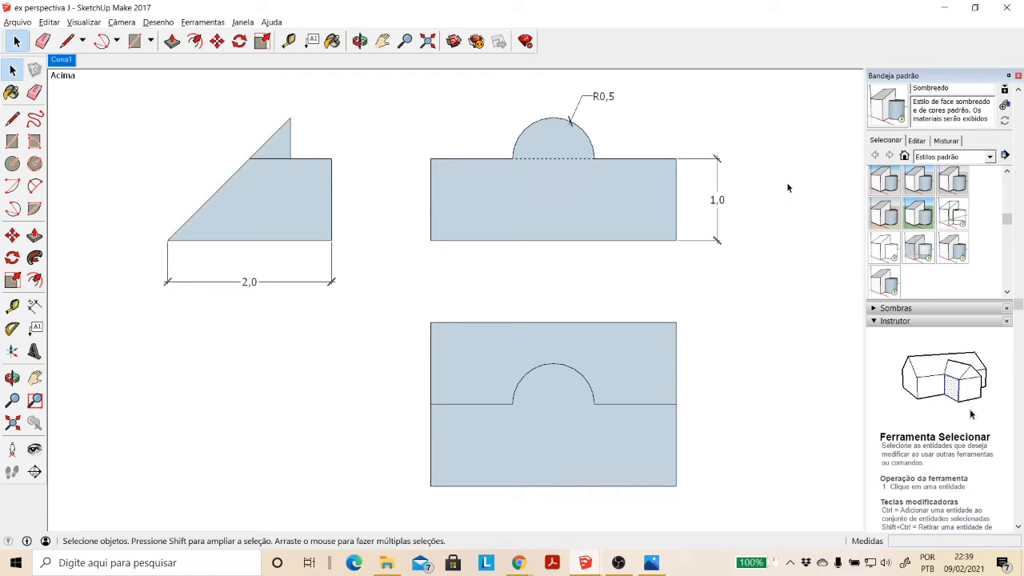
pyautogui.moveTo(755, 202); pyautogui.dragTo(715, 150)
pyautogui.press('Delete')
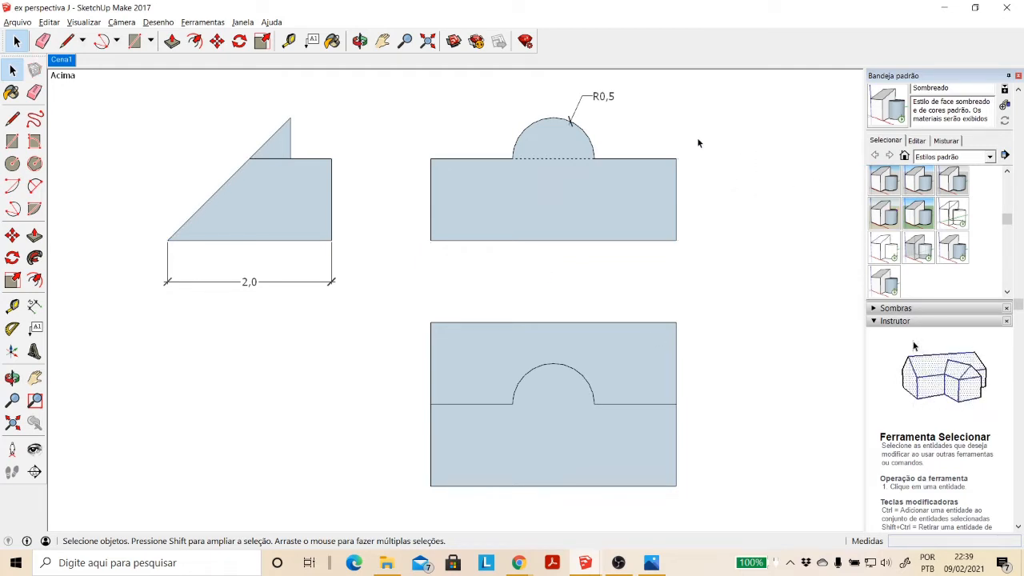
pyautogui.click(605, 95)
pyautogui.press('Delete')
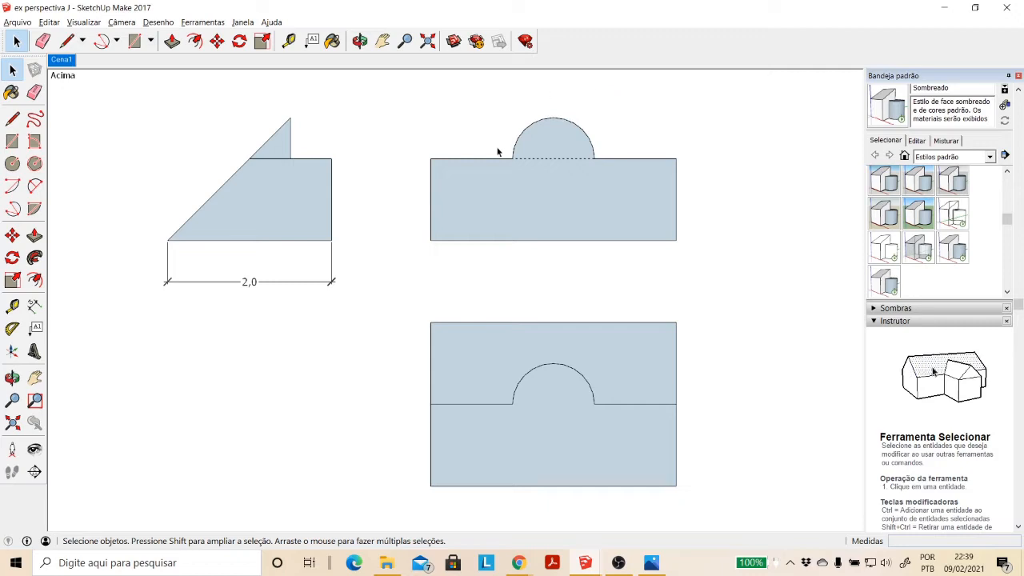
pyautogui.moveTo(256, 290); pyautogui.dragTo(245, 276)
pyautogui.press('Delete')
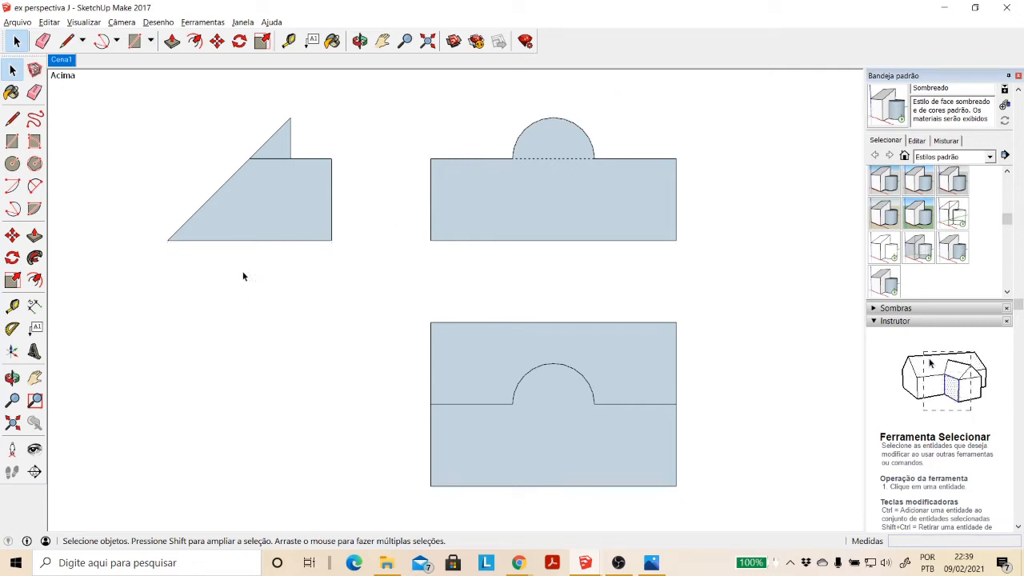
# Step: Tilt the flat views into a 3D perspective and apply the Estilo simples1 style with its green ground
pyautogui.click(359, 41)
pyautogui.moveTo(512, 345); pyautogui.dragTo(534, 276)
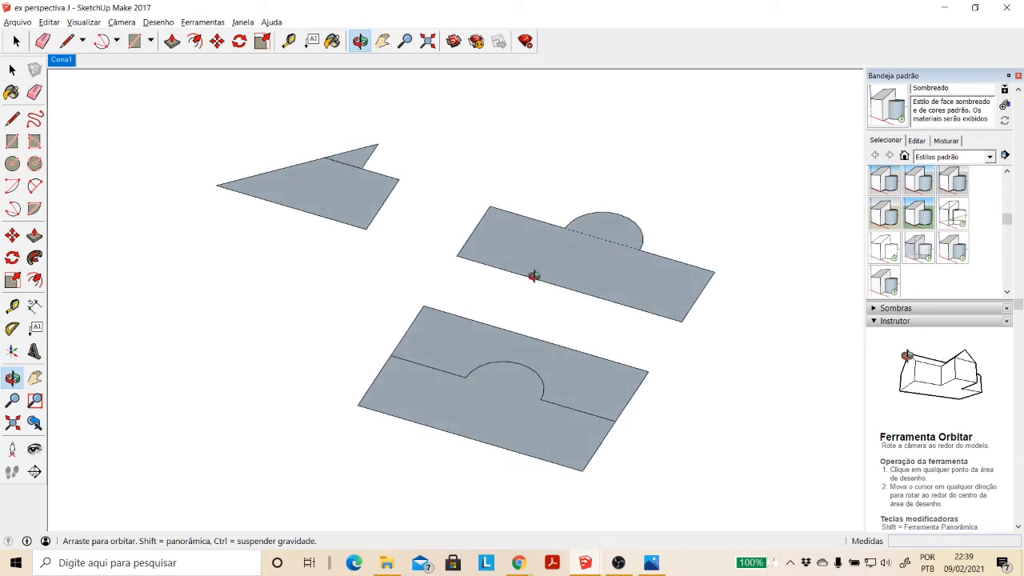
pyautogui.click(918, 218)
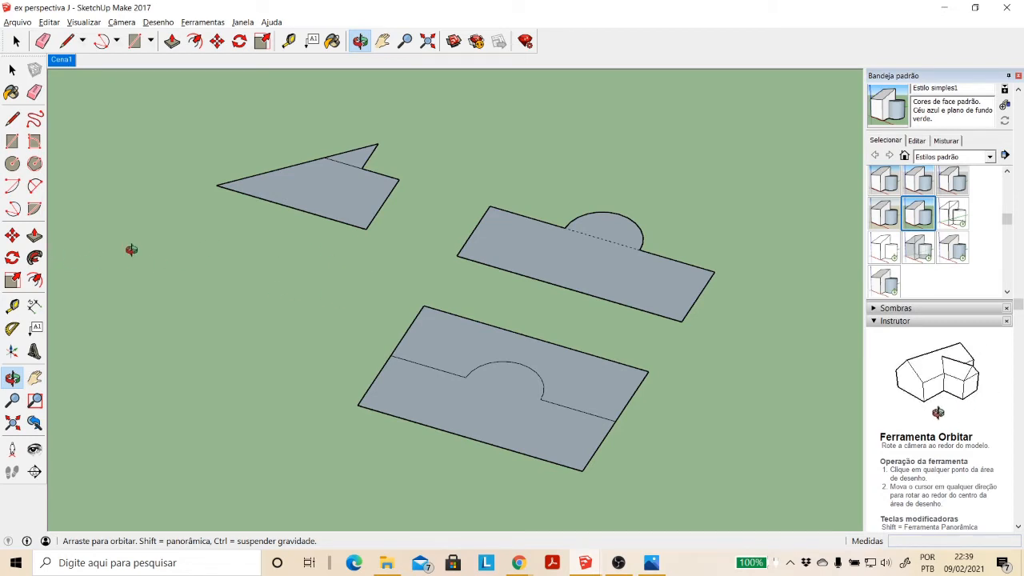
pyautogui.click(12, 258)
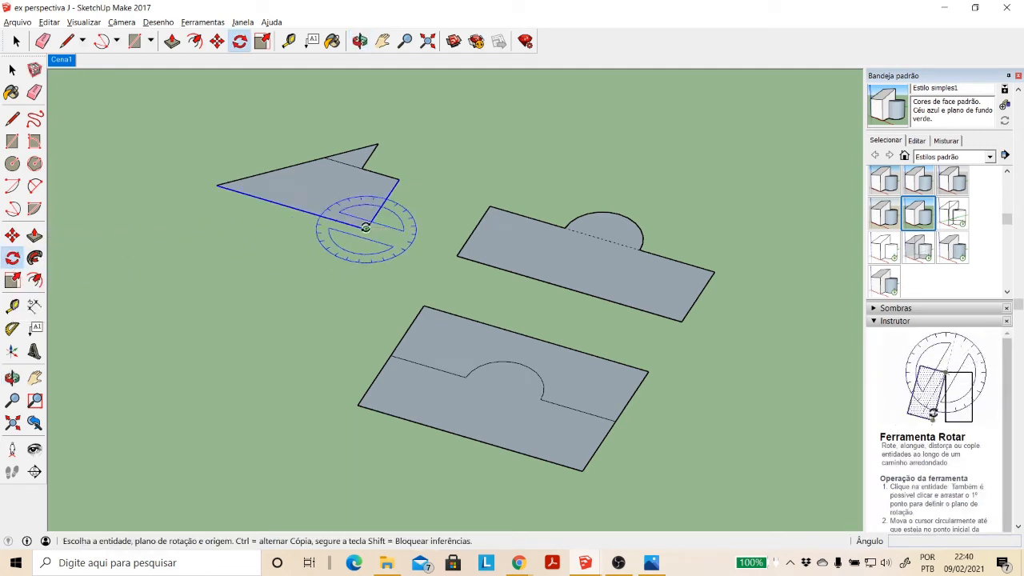
pyautogui.press('Right')
pyautogui.press('Left')
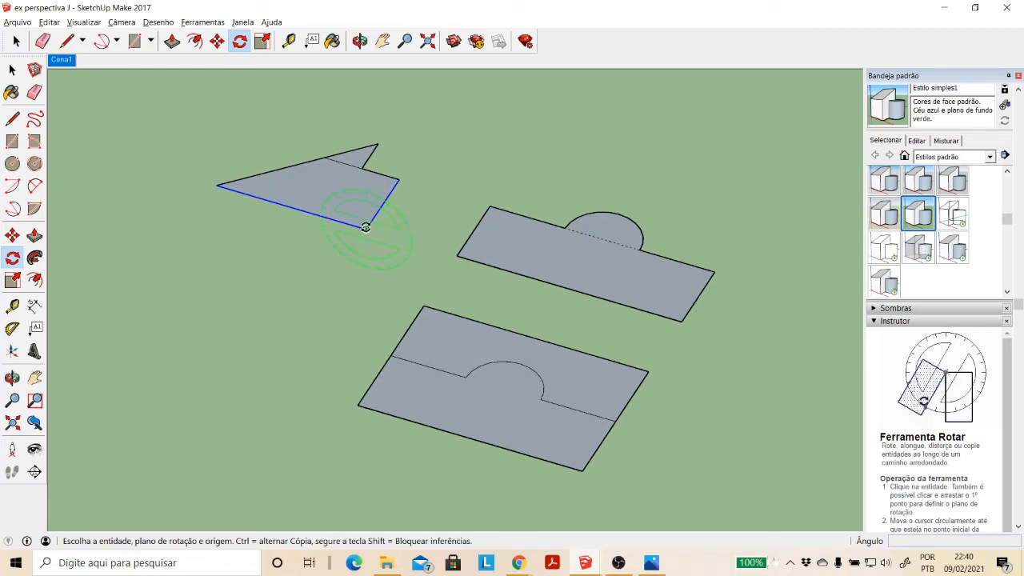
pyautogui.click(366, 228)
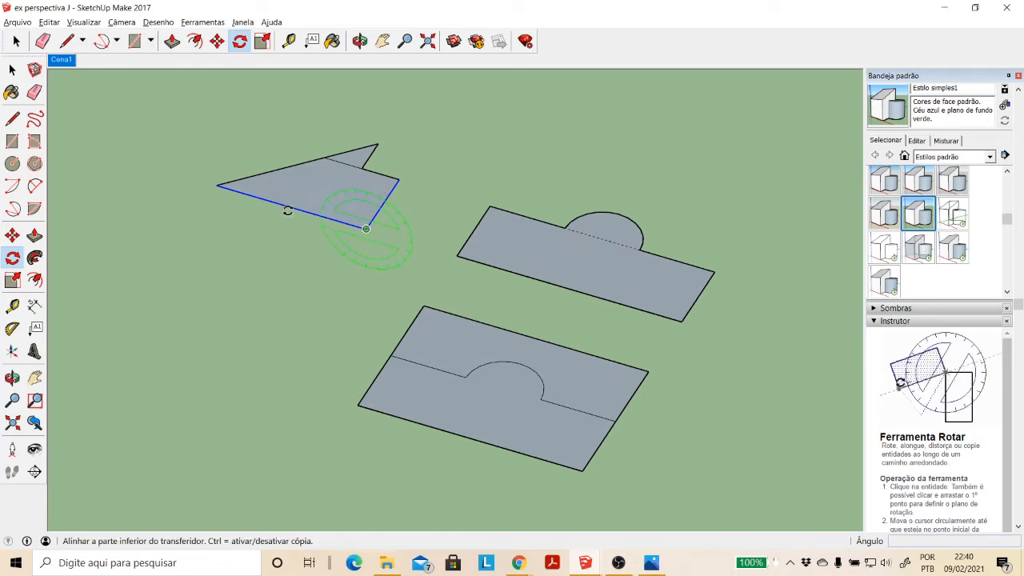
pyautogui.press('Escape')
# Step: Select the whole side view and rotate it 90 degrees about the green axis at its lower corner nearest the front view
pyautogui.click(12, 69)
pyautogui.tripleClick(343, 195)
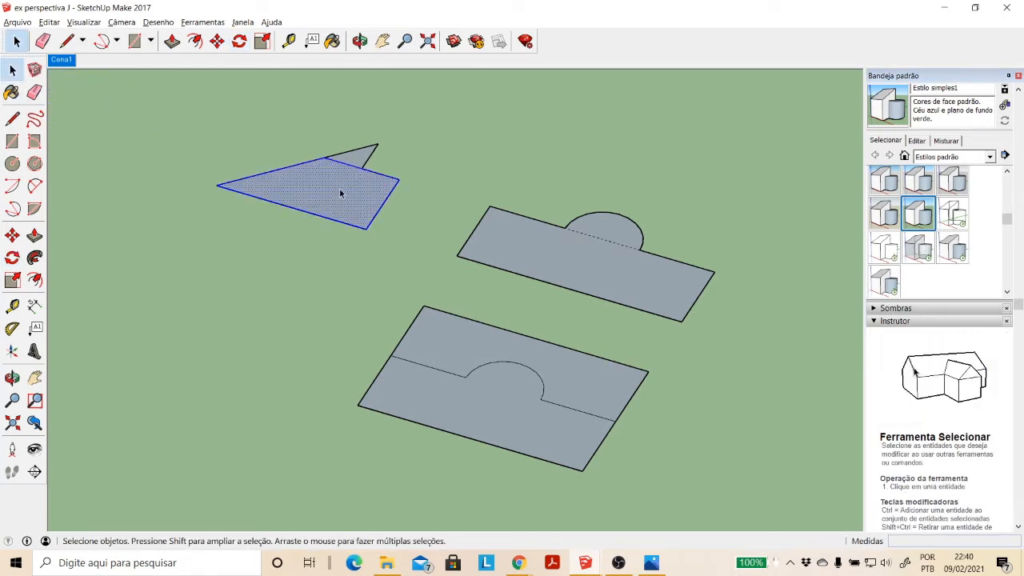
pyautogui.click(12, 258)
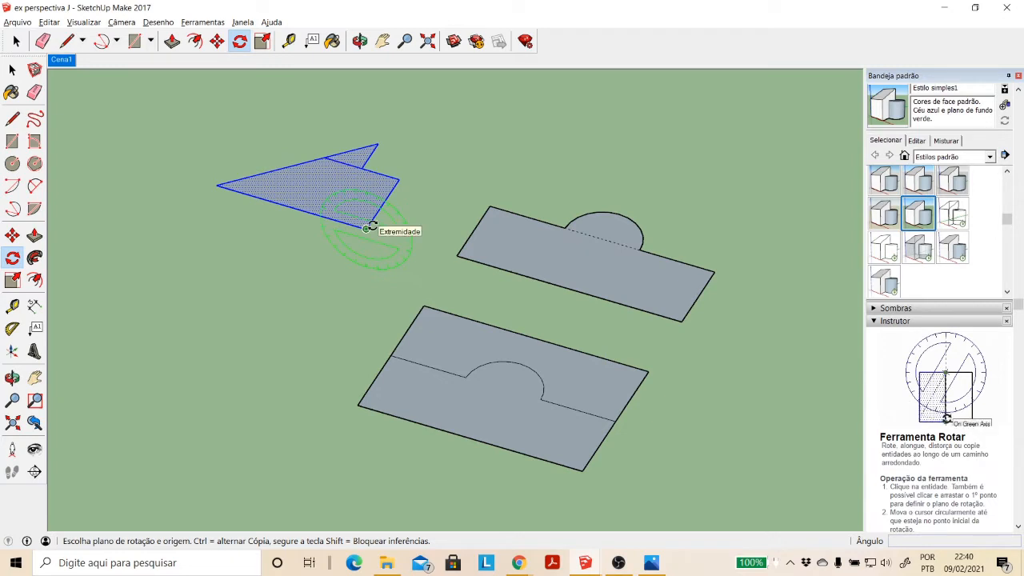
pyautogui.press('Right')
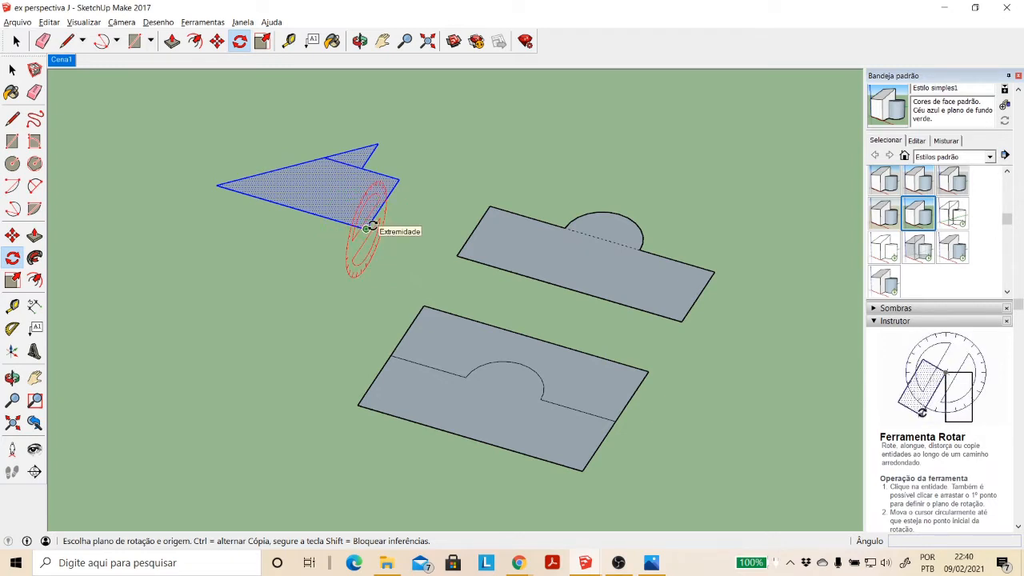
pyautogui.click(370, 227)
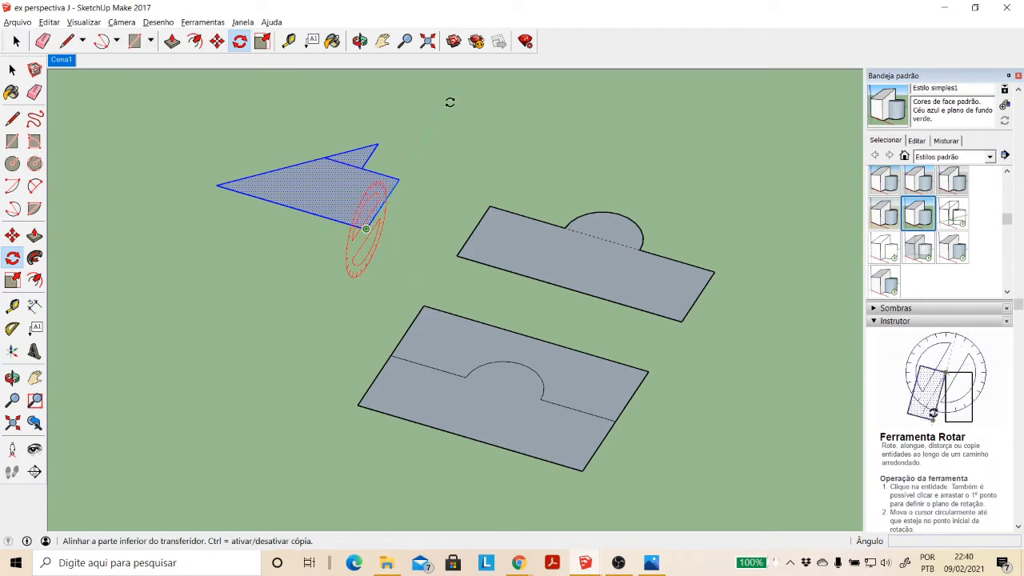
pyautogui.press('Escape')
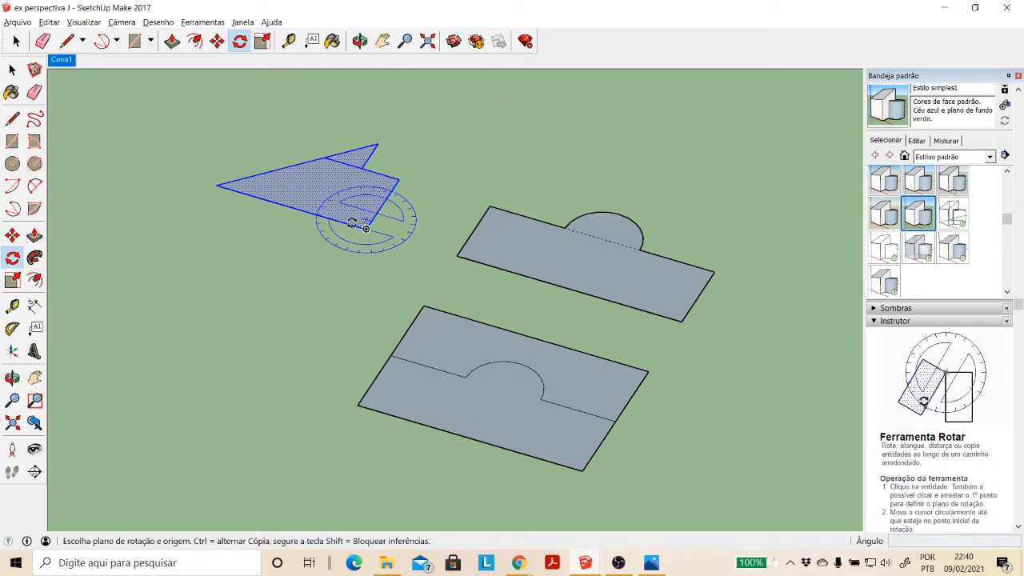
pyautogui.press('Right')
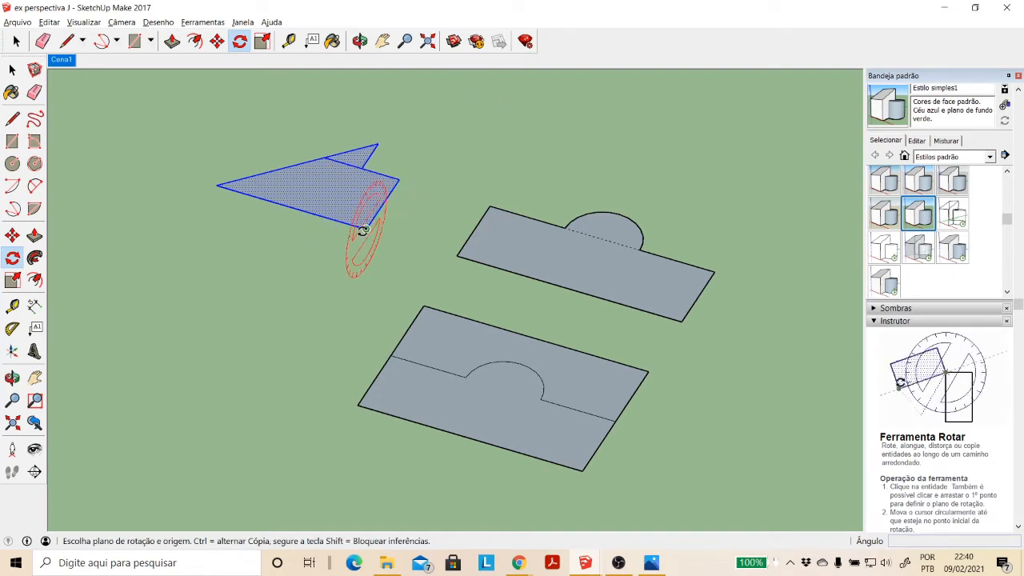
pyautogui.press('Left')
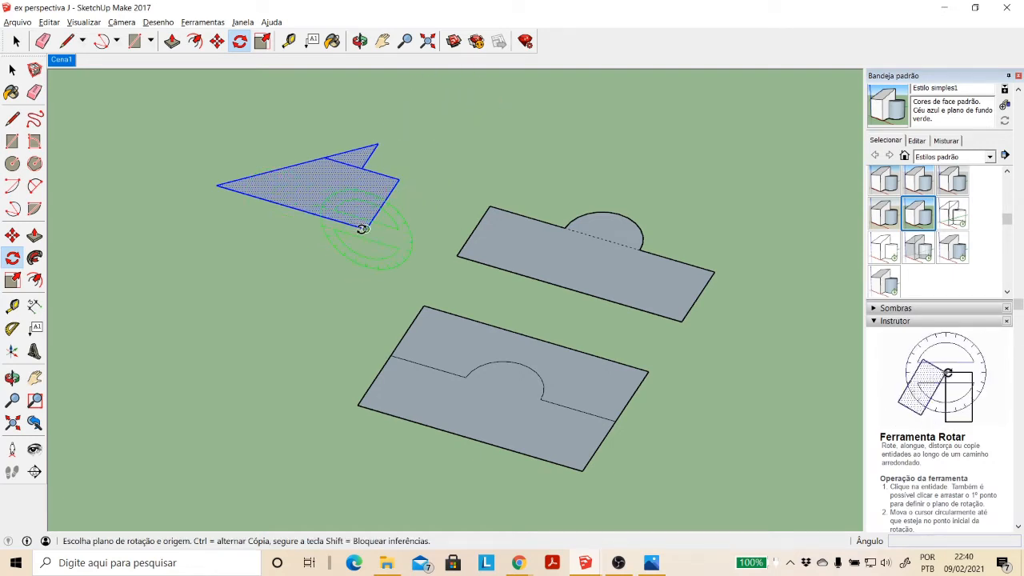
pyautogui.click(365, 229)
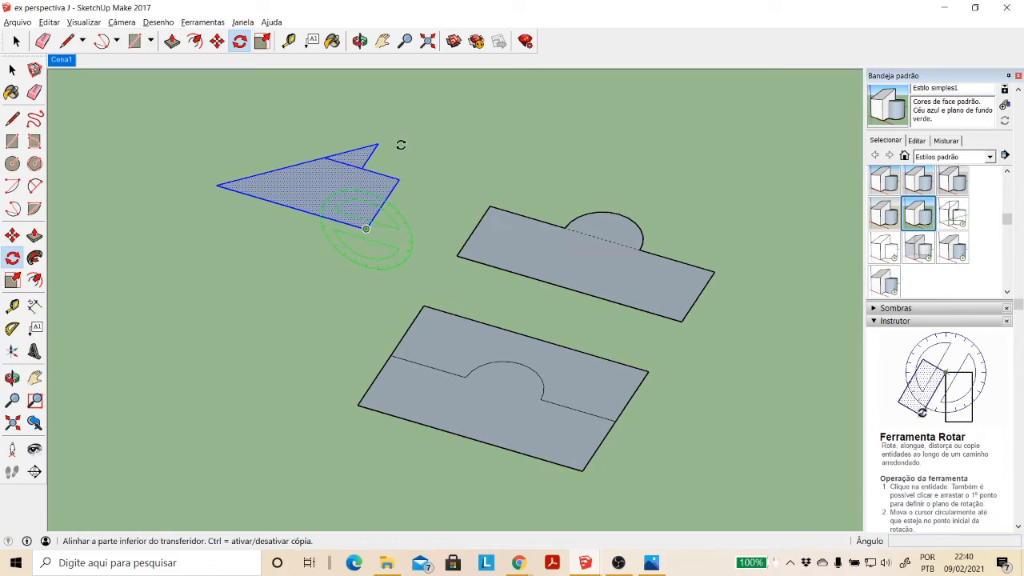
pyautogui.click(188, 171)
pyautogui.click(249, 125)
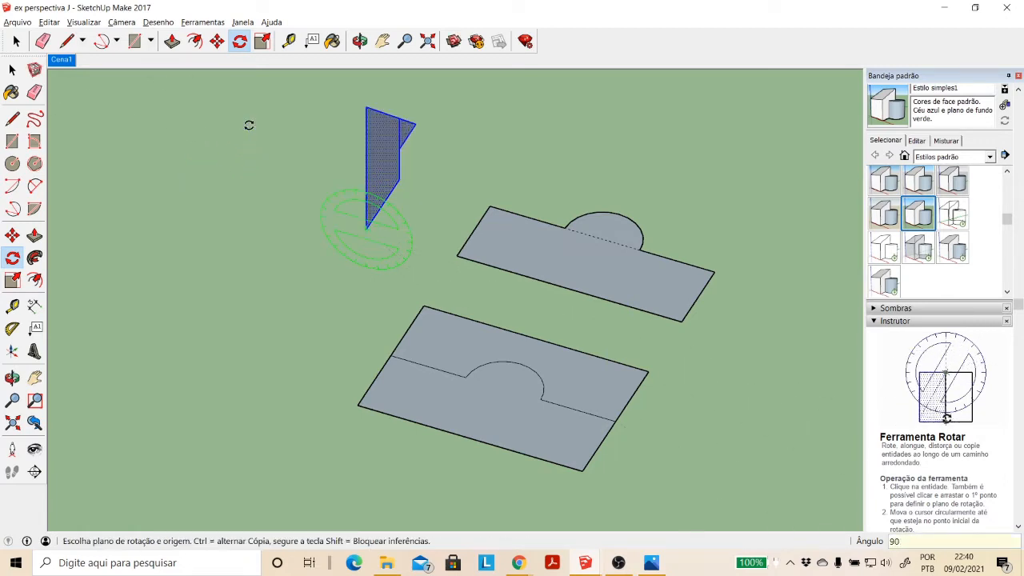
# Step: Select the front and side views together and rotate them upright by 90 degrees about the red axis at the front view's lower corner
pyautogui.click(359, 41)
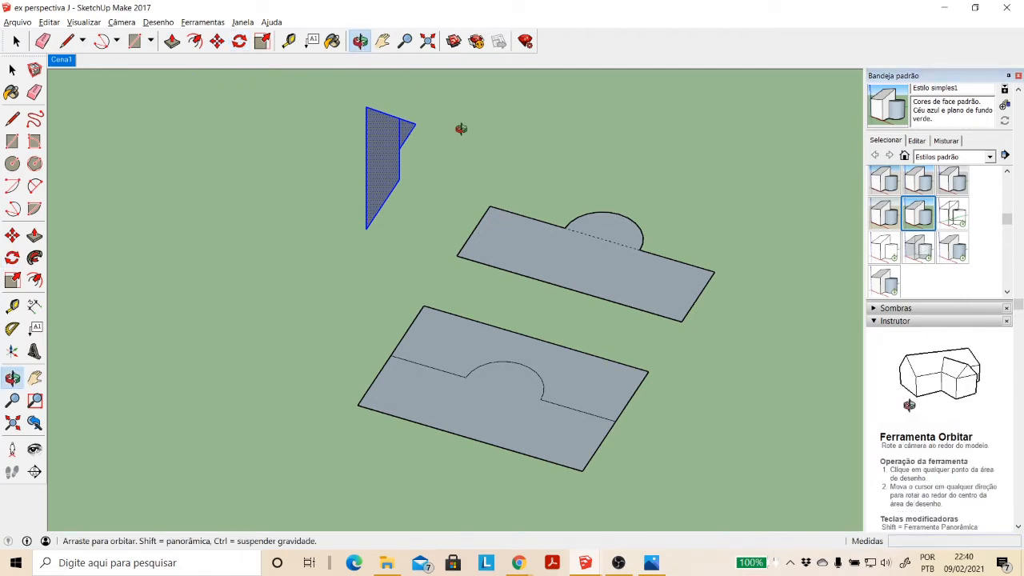
pyautogui.moveTo(459, 131); pyautogui.dragTo(391, 146)
pyautogui.click(12, 70)
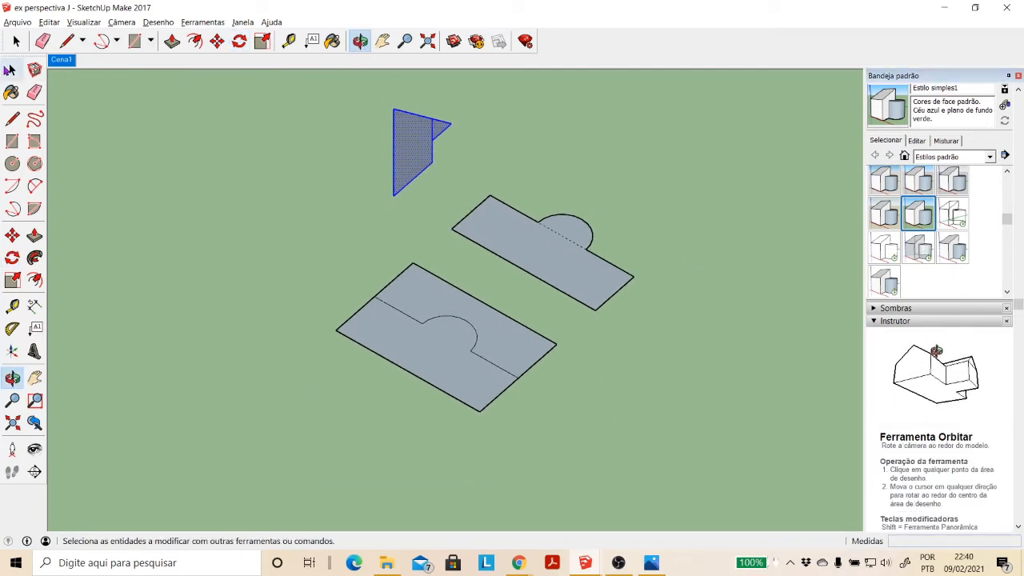
pyautogui.click(497, 224)
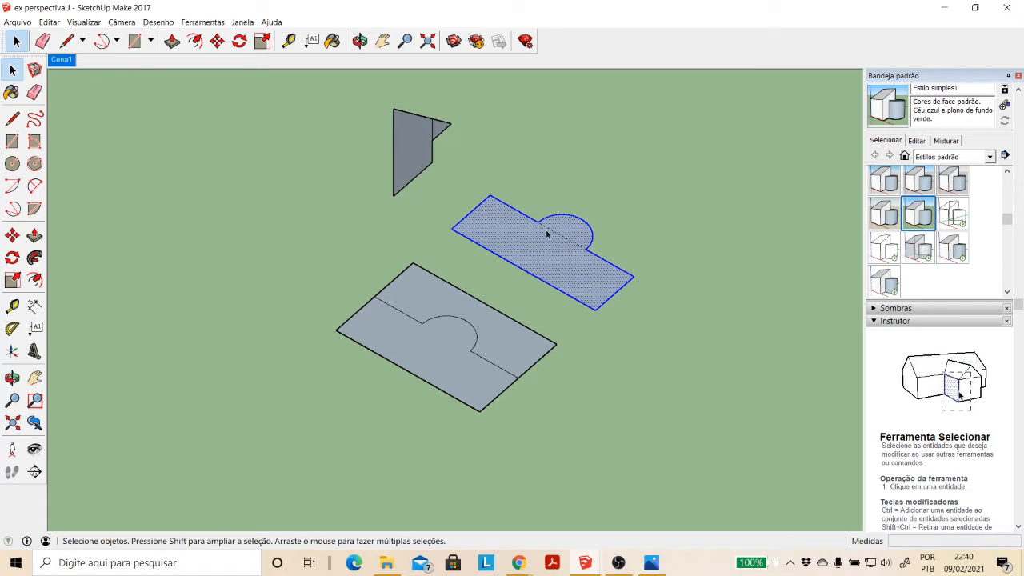
pyautogui.keyDown('shift'); pyautogui.click(413, 166); pyautogui.keyUp('shift')
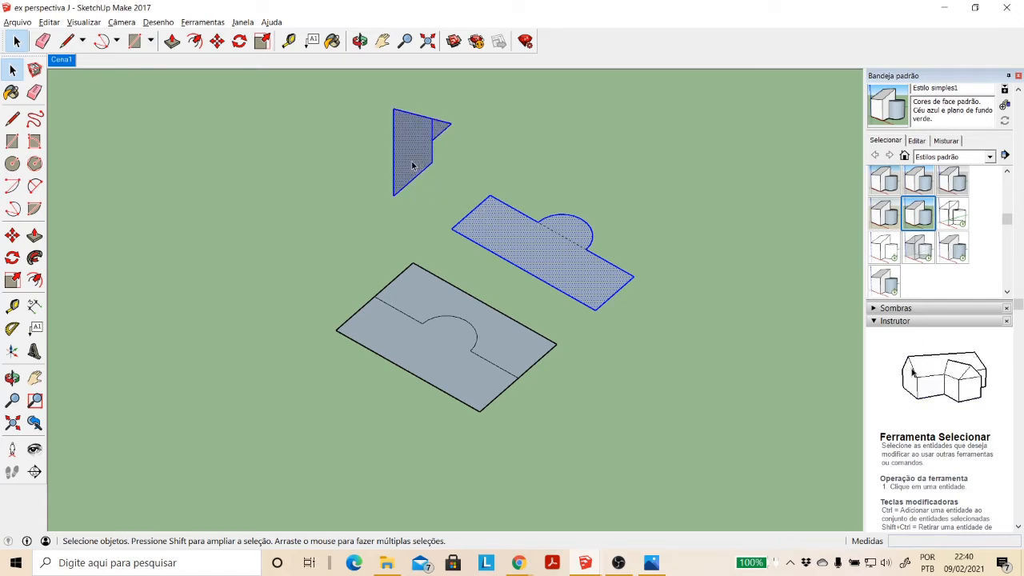
pyautogui.click(12, 258)
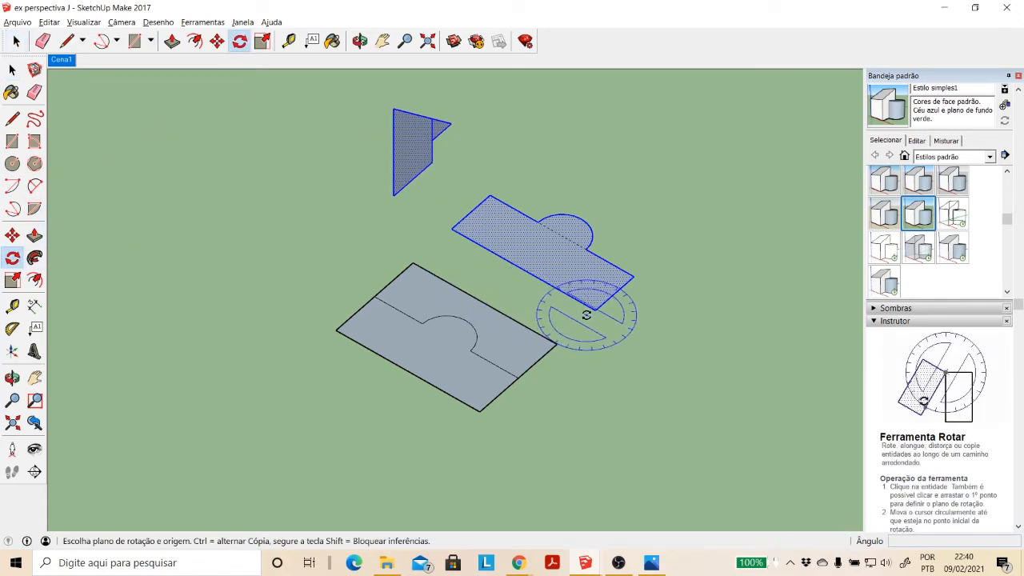
pyautogui.moveTo(594, 310); pyautogui.dragTo(708, 238)
pyautogui.click(708, 238)
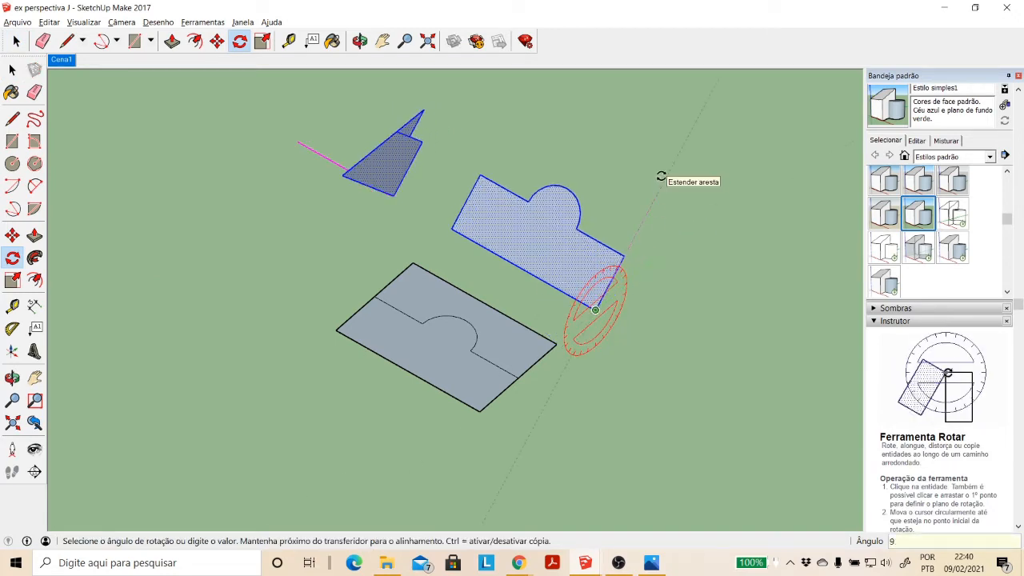
pyautogui.press('Return')
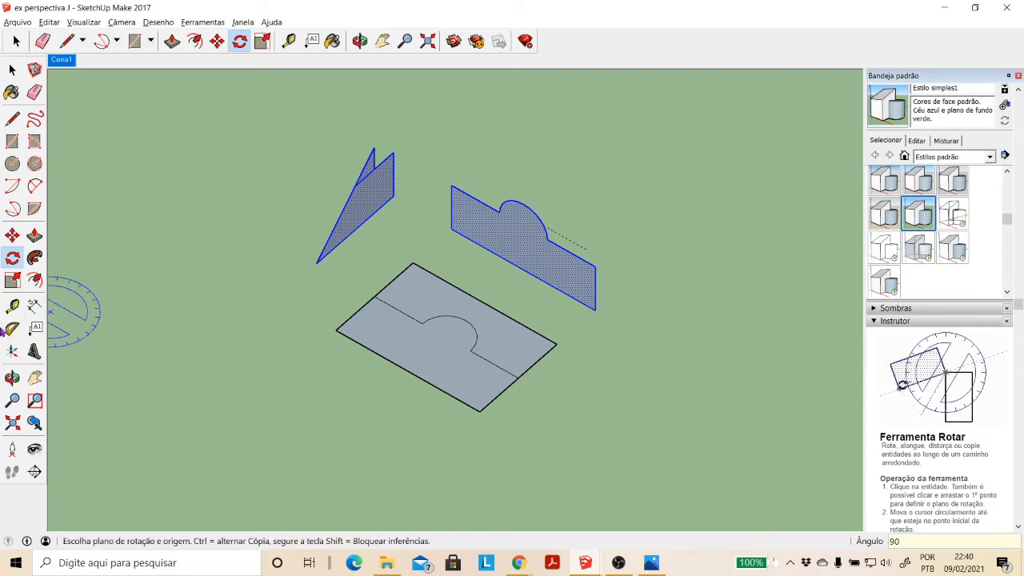
# Step: Create a guide parallel to the side view's base through the plan view's back corner, and remove the stray dashed line behind the front view
pyautogui.click(12, 305)
pyautogui.click(366, 220)
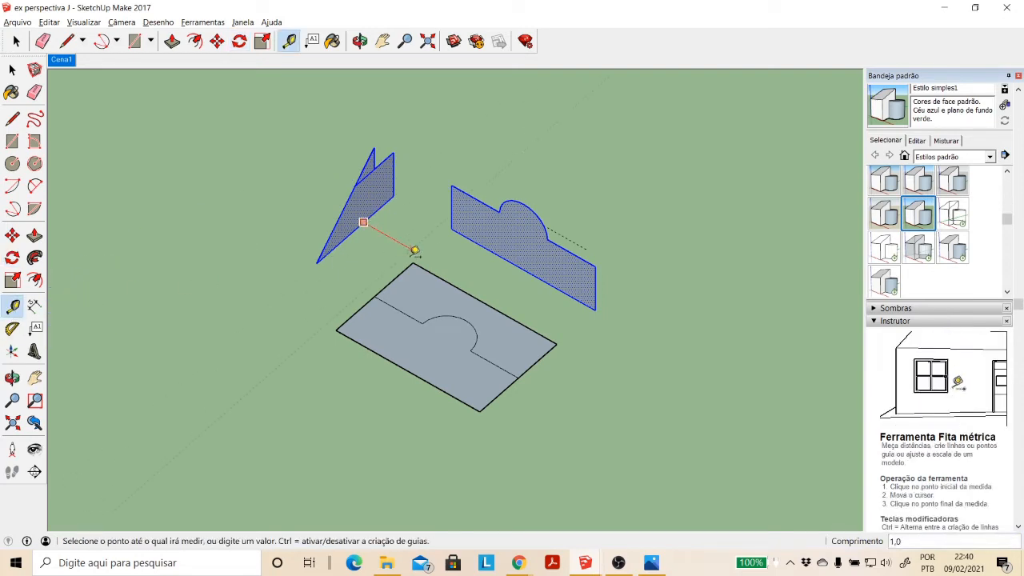
pyautogui.click(418, 255)
pyautogui.press('space')
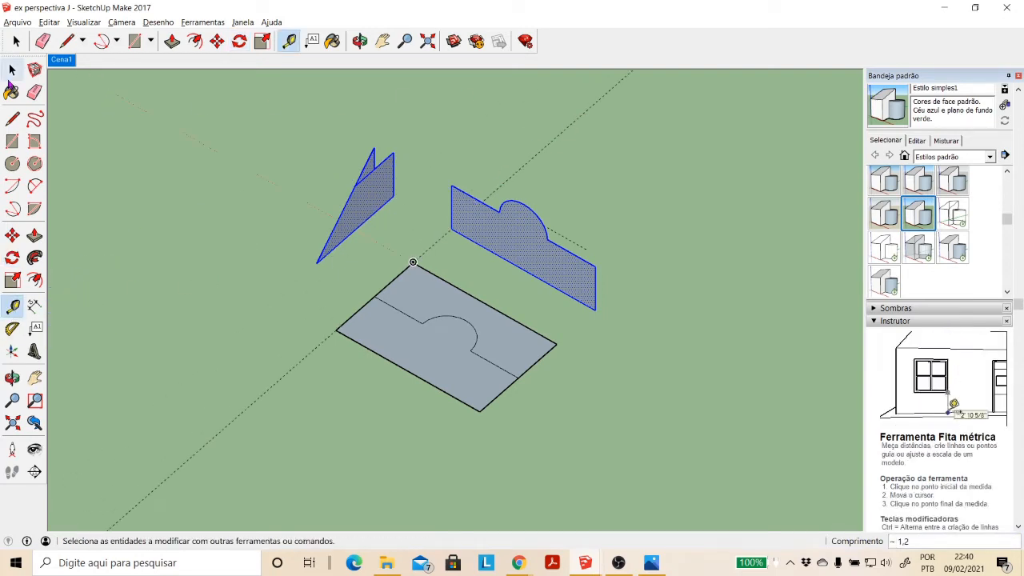
pyautogui.click(584, 245)
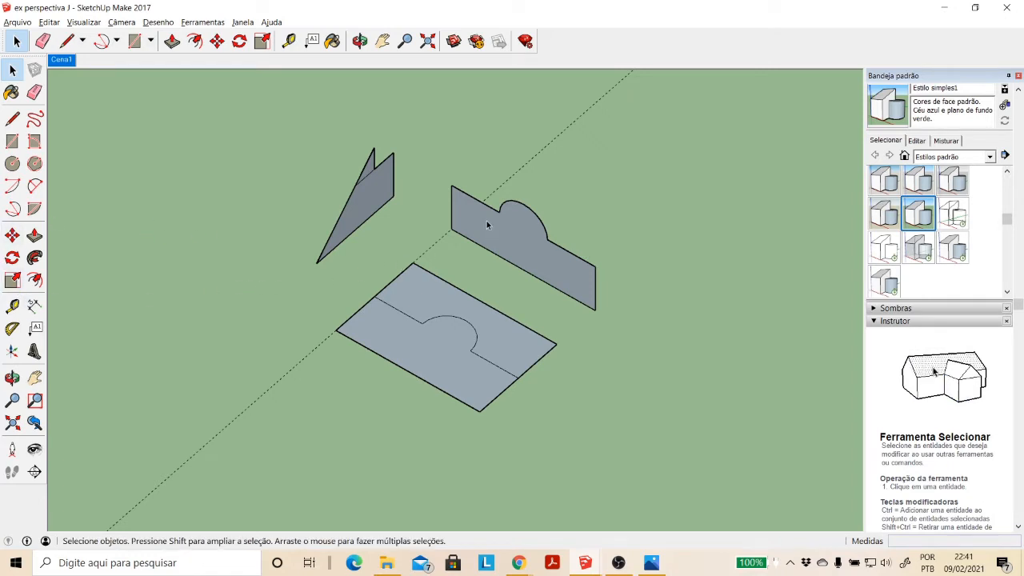
# Step: Create a guide parallel to the front view's base edge through the plan view's back corner
pyautogui.click(12, 306)
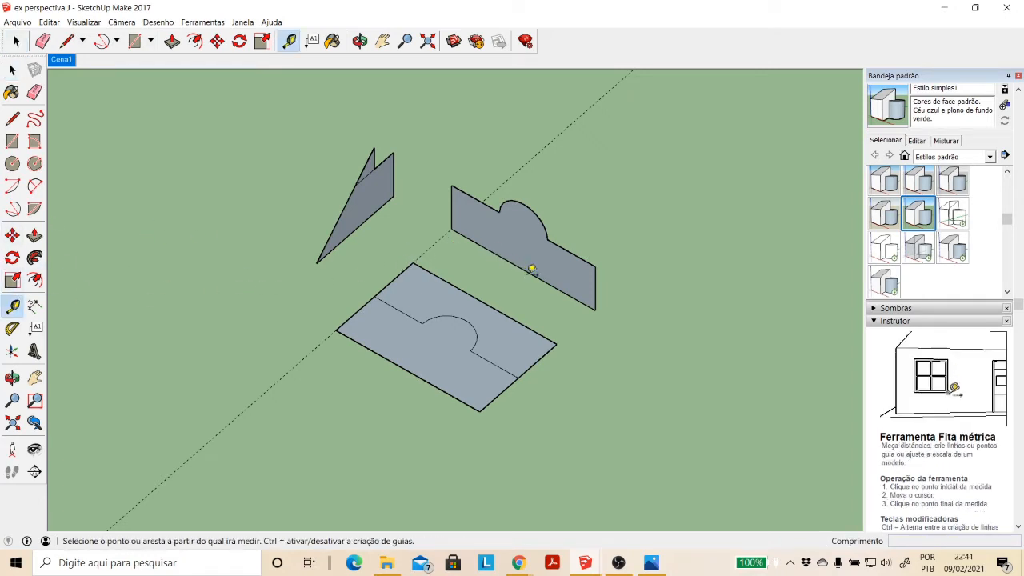
pyautogui.click(544, 277)
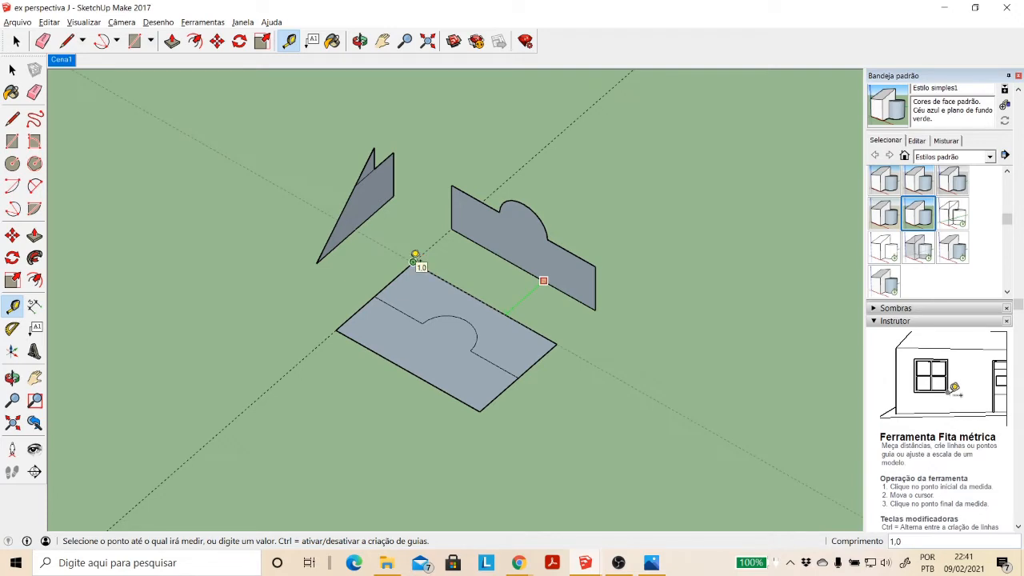
pyautogui.click(415, 256)
# Step: Select the entire side view and move it 1,0 by its lower back corner onto the guide extending from the plan's back edge
pyautogui.click(12, 70)
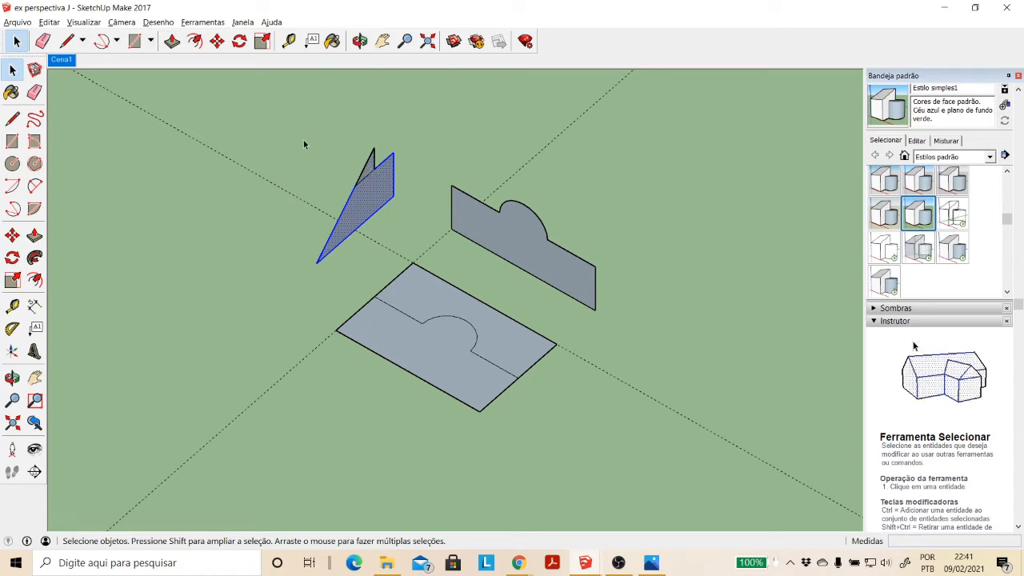
pyautogui.moveTo(410, 227); pyautogui.dragTo(406, 271)
pyautogui.click(12, 235)
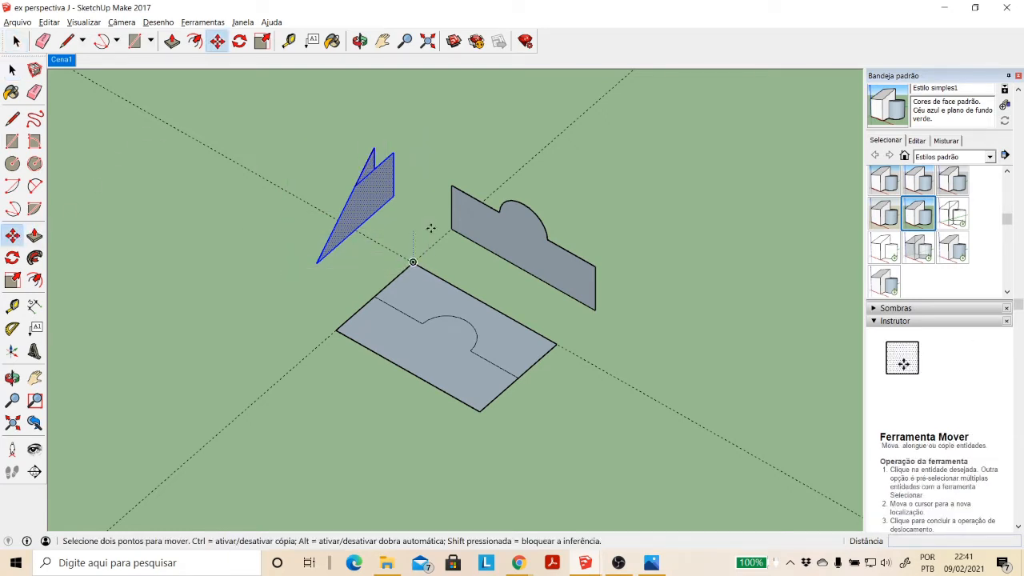
pyautogui.click(395, 195)
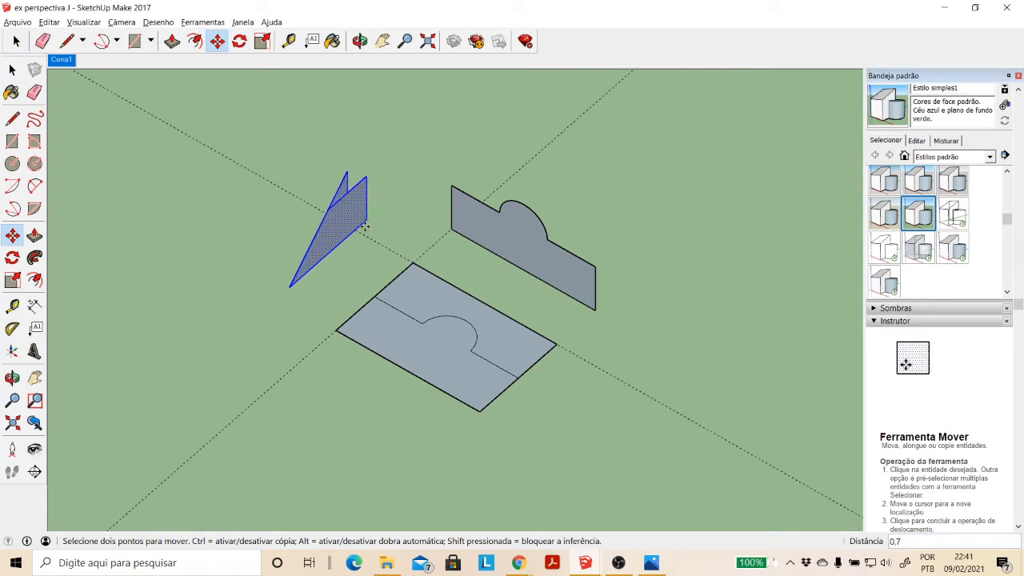
pyautogui.click(356, 230)
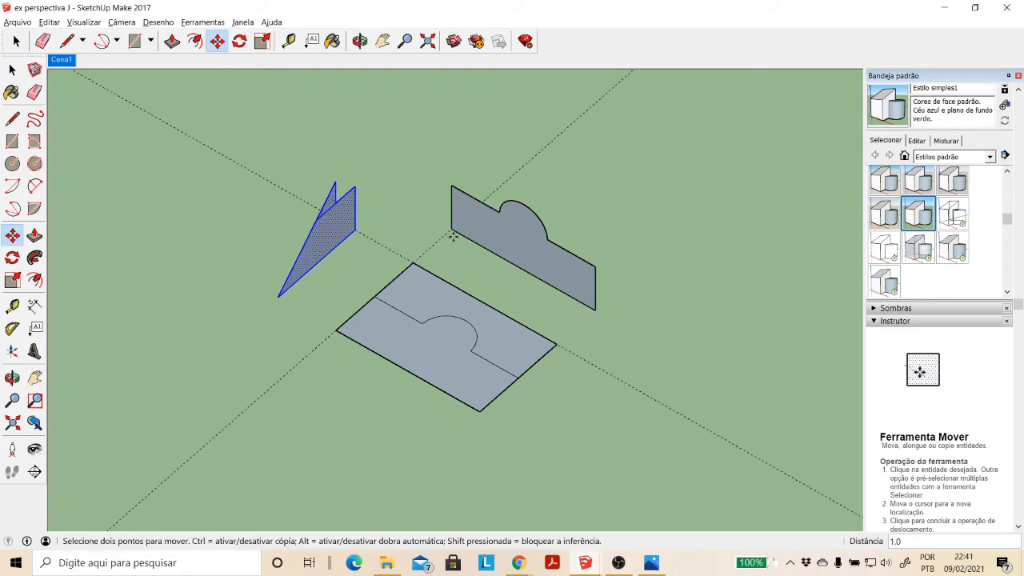
# Step: Try to delete the straight dividing line between the plan view's outer edge and the start of its arc
pyautogui.press('o')
pyautogui.moveTo(384, 98); pyautogui.dragTo(498, 192)
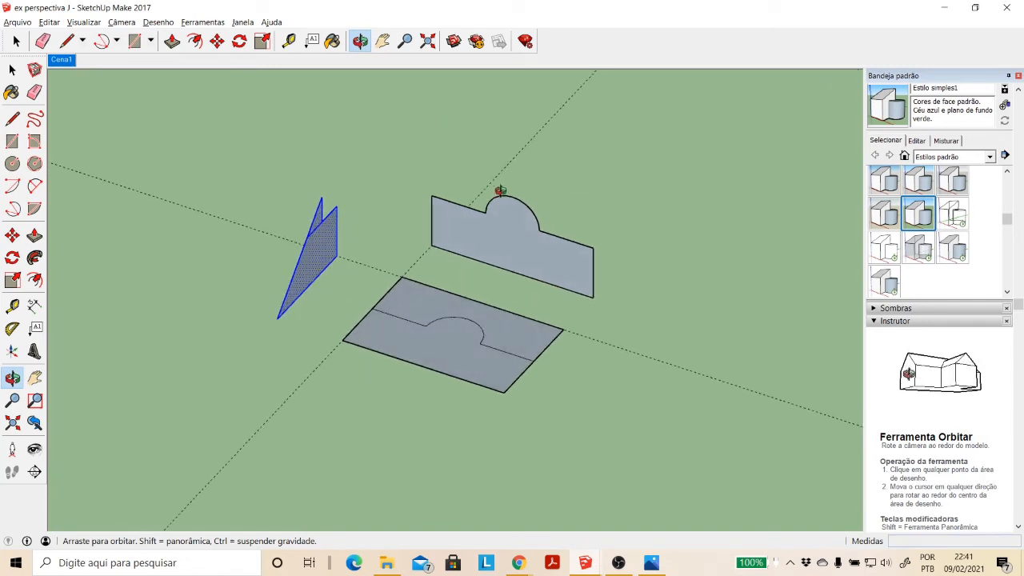
pyautogui.moveTo(360, 192); pyautogui.dragTo(280, 187)
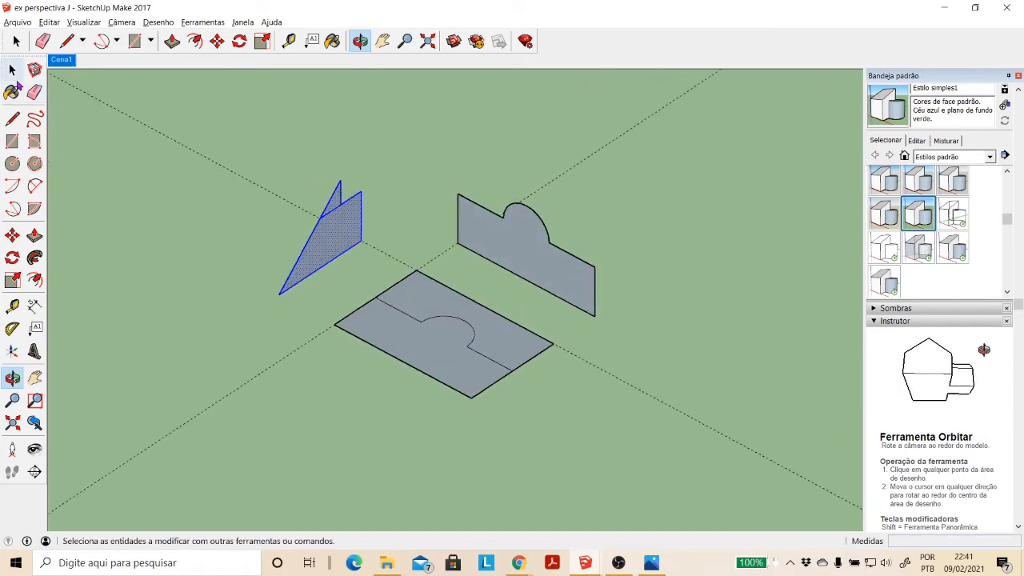
pyautogui.click(14, 77)
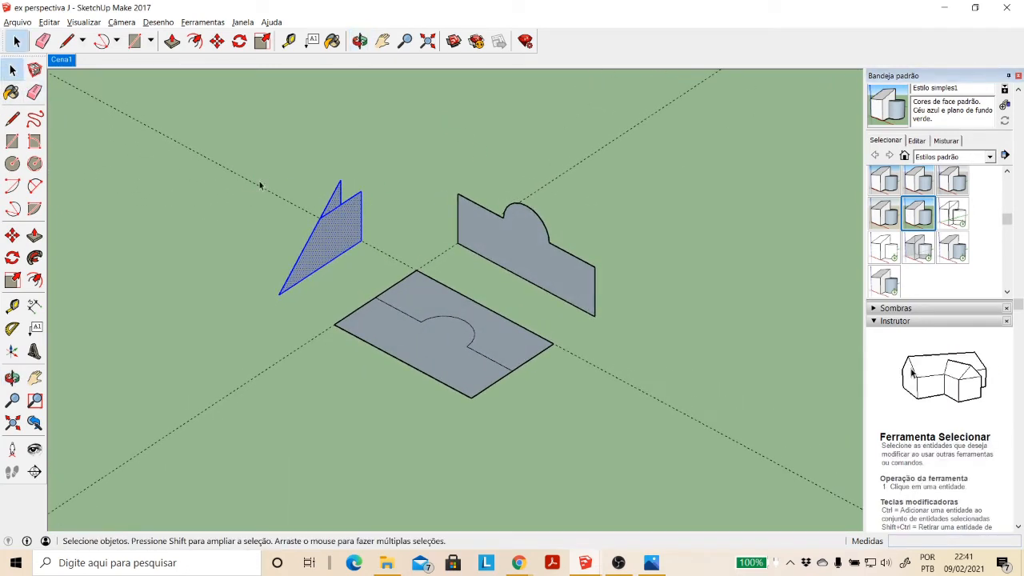
pyautogui.click(418, 322)
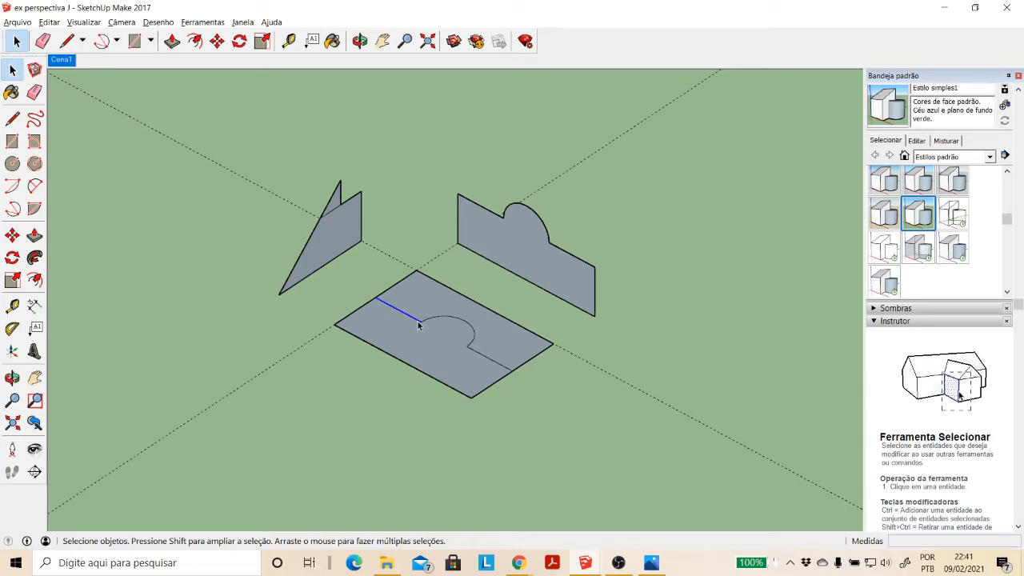
pyautogui.press('Delete')
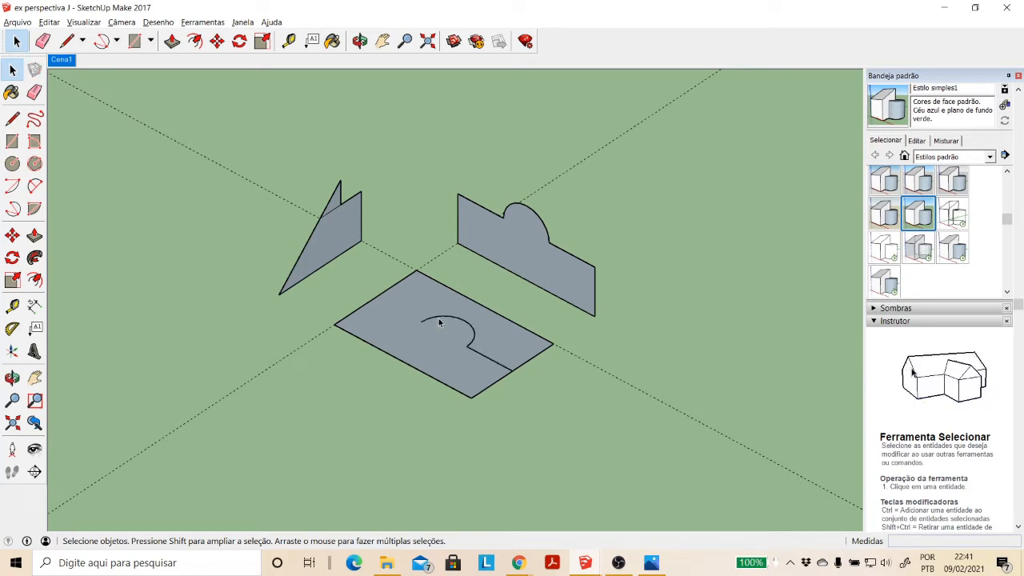
# Step: Select the entire plan view and move it about 8,1 away, clear of the area between the front and side views
pyautogui.doubleClick(416, 357)
pyautogui.click(14, 236)
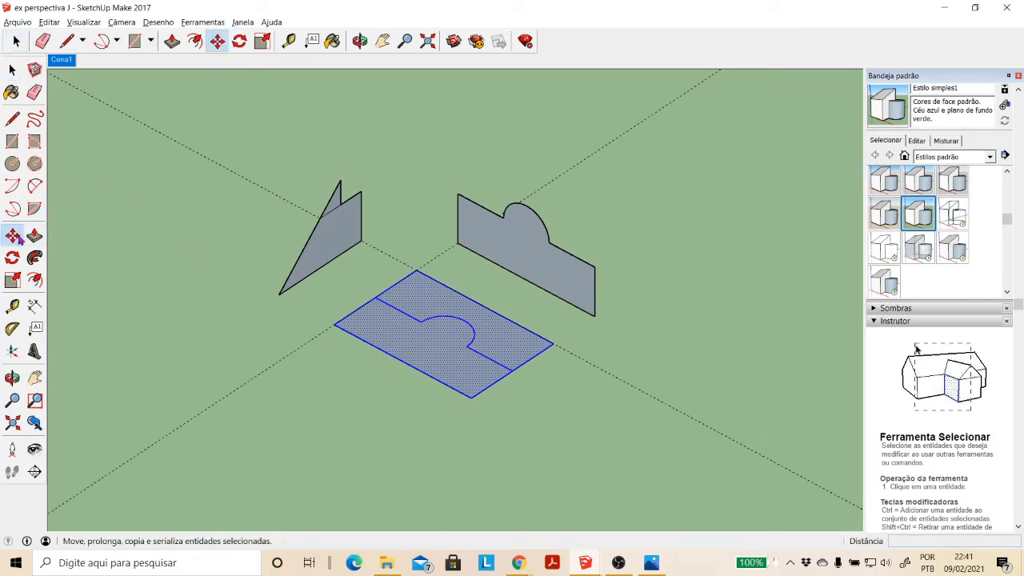
pyautogui.click(339, 387)
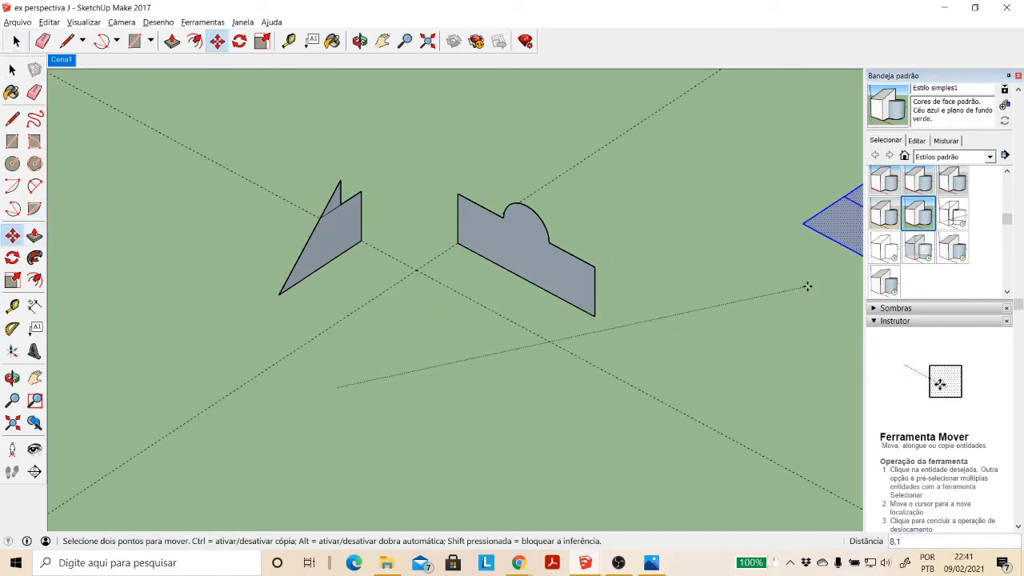
pyautogui.click(383, 41)
pyautogui.moveTo(613, 152); pyautogui.dragTo(467, 159)
pyautogui.moveTo(422, 217); pyautogui.dragTo(445, 209)
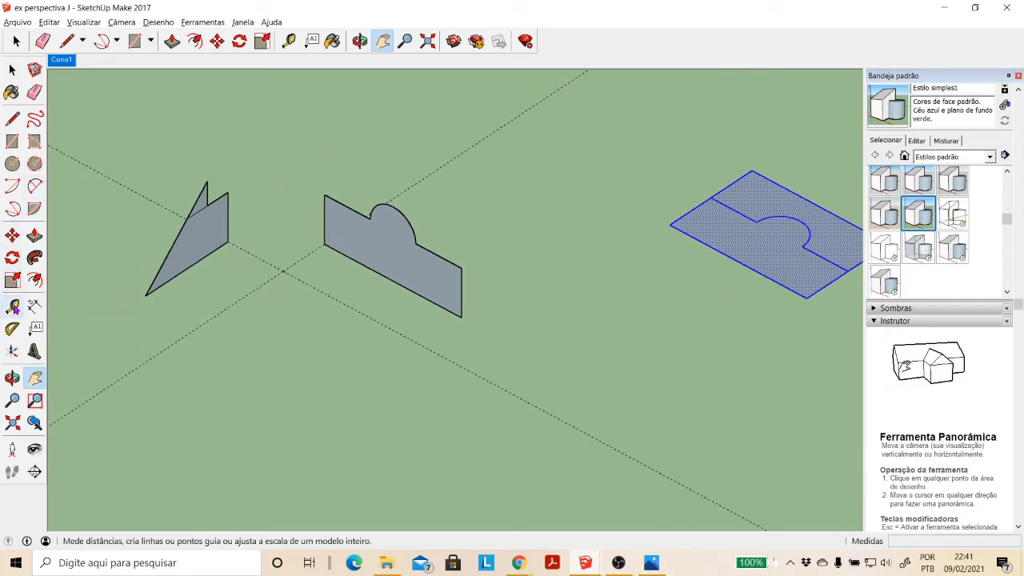
# Step: Create guides at 2,0 and 3,0 through the side view's front lower corner and the front view's far lower corner
pyautogui.click(13, 308)
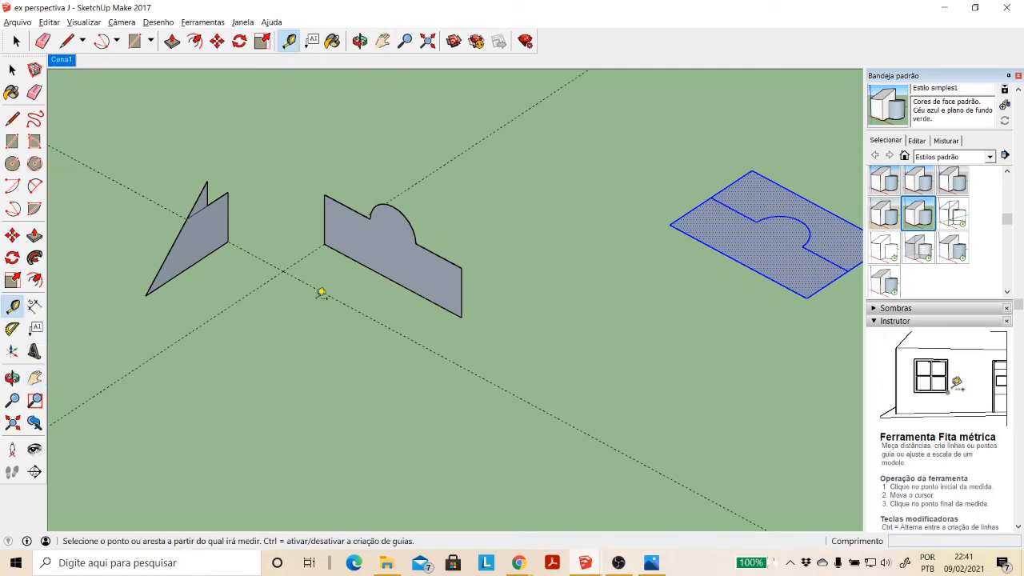
pyautogui.click(328, 294)
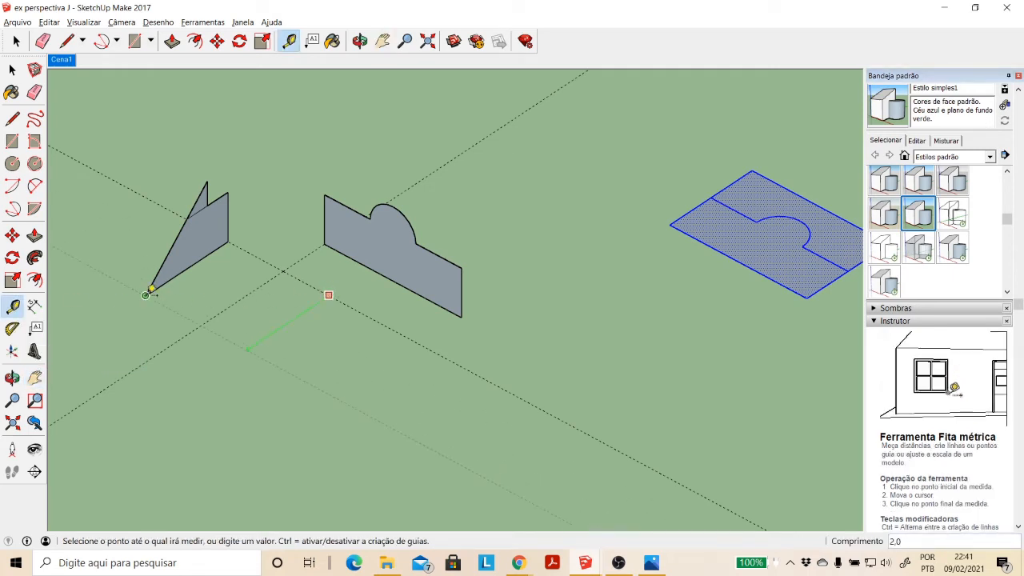
pyautogui.click(151, 289)
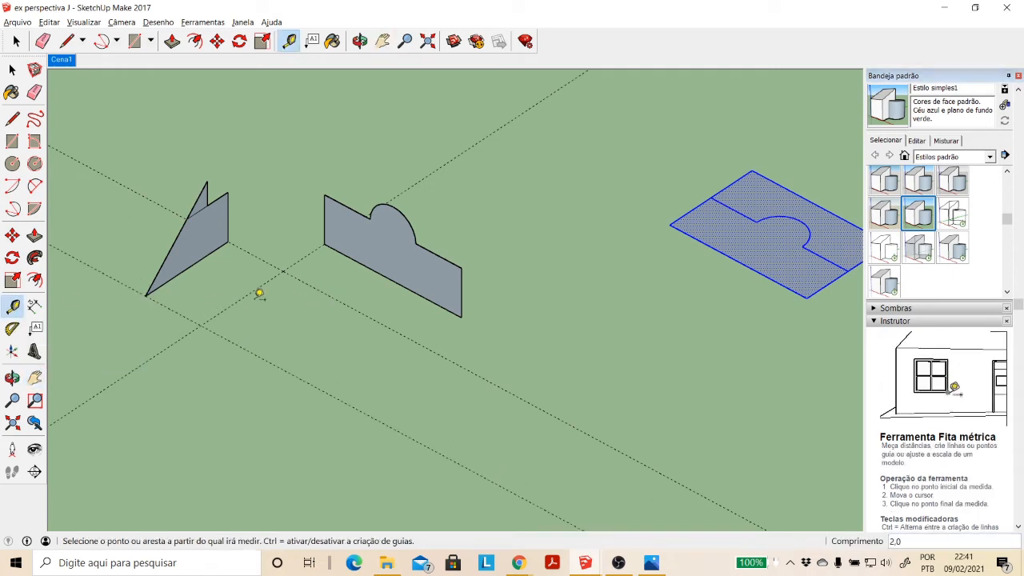
pyautogui.click(249, 293)
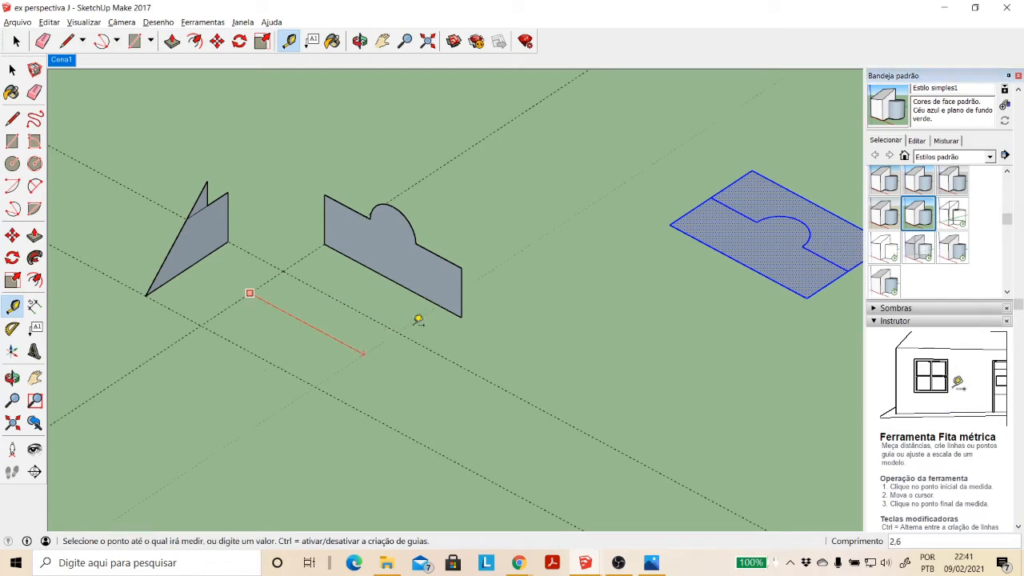
pyautogui.click(462, 315)
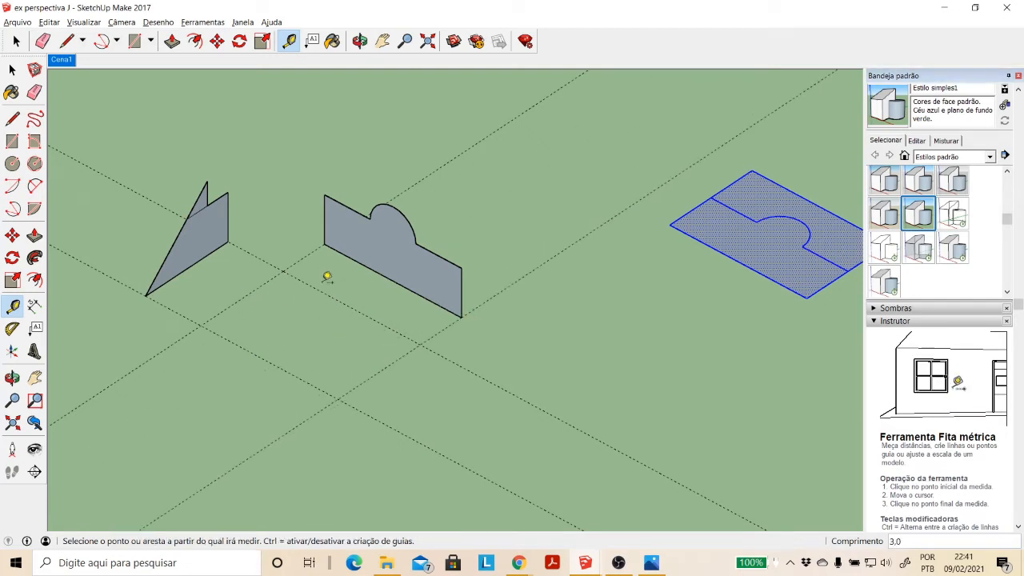
# Step: Draw a 3,0 by 2,0 rectangle between opposite intersections of the four guides
pyautogui.click(13, 142)
pyautogui.click(419, 345)
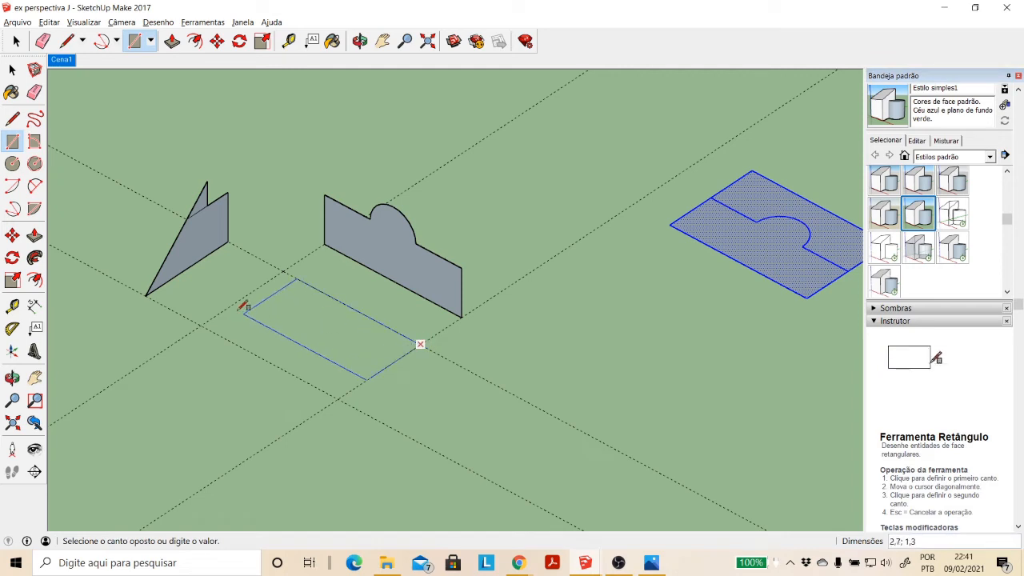
pyautogui.click(202, 324)
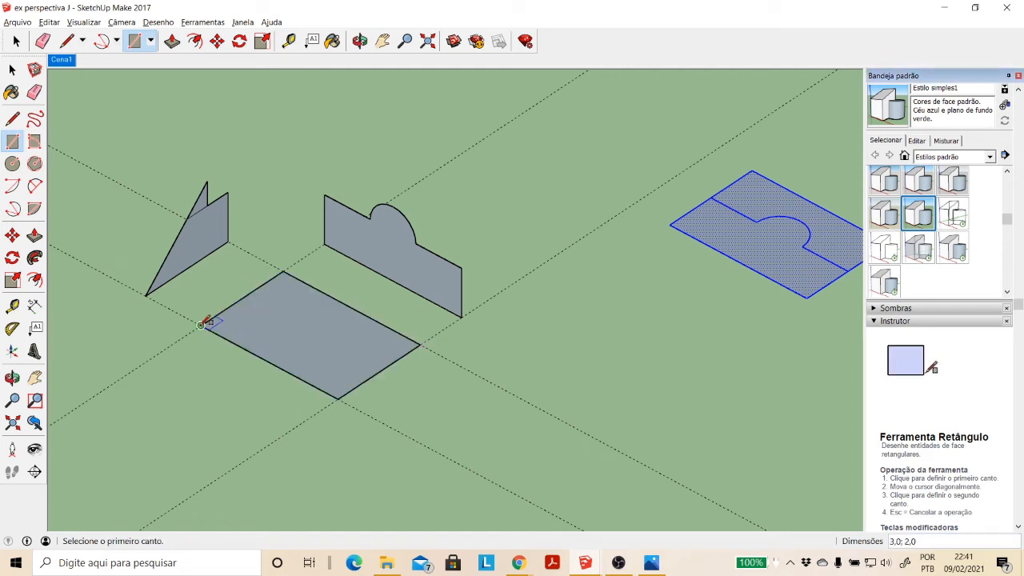
# Step: Push/Pull the rectangle up 1,0 to match the upper corner of the front view's straight end
pyautogui.click(34, 235)
pyautogui.click(318, 353)
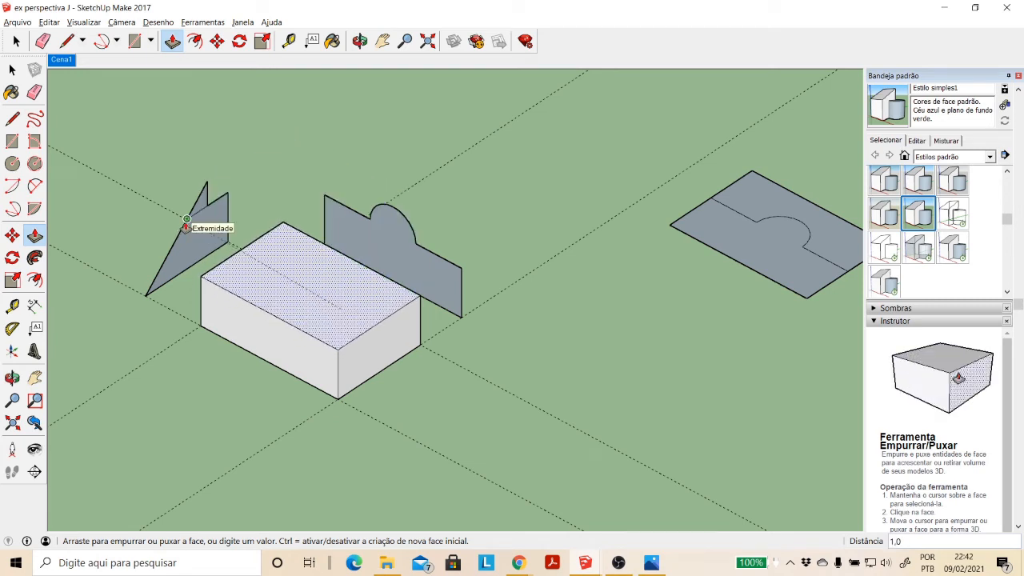
pyautogui.scroll(3, 186, 218)
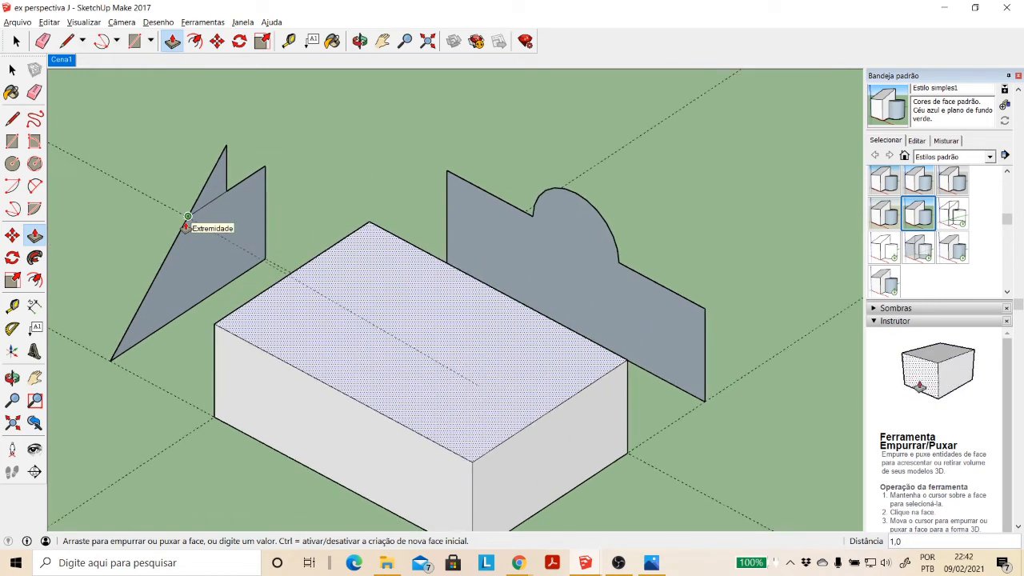
pyautogui.scroll(1, 187, 218)
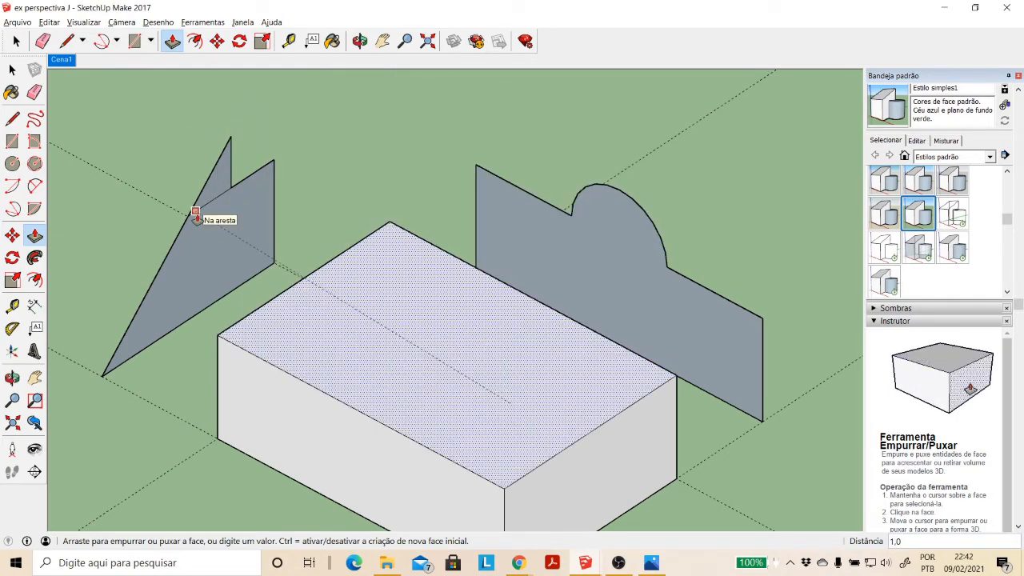
pyautogui.click(763, 321)
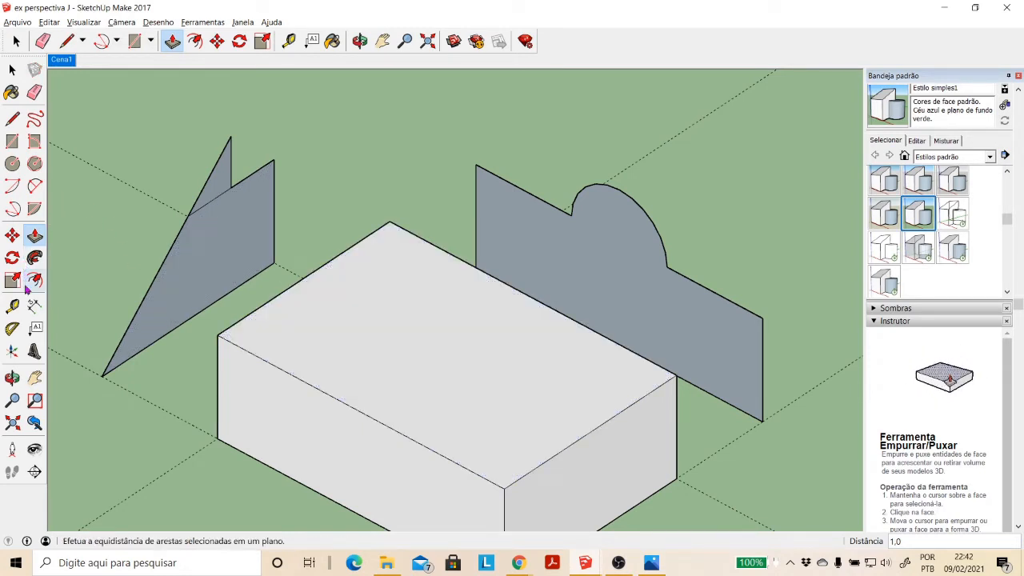
# Step: Create a guide across the block's top, parallel to its back edge at 0,5, through the side view's notch corner
pyautogui.click(13, 307)
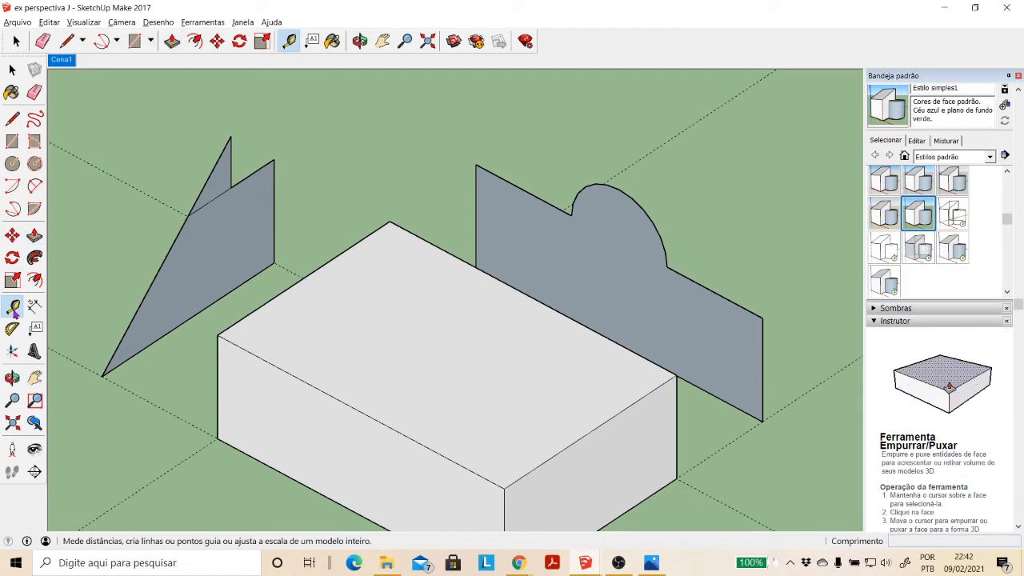
pyautogui.click(435, 245)
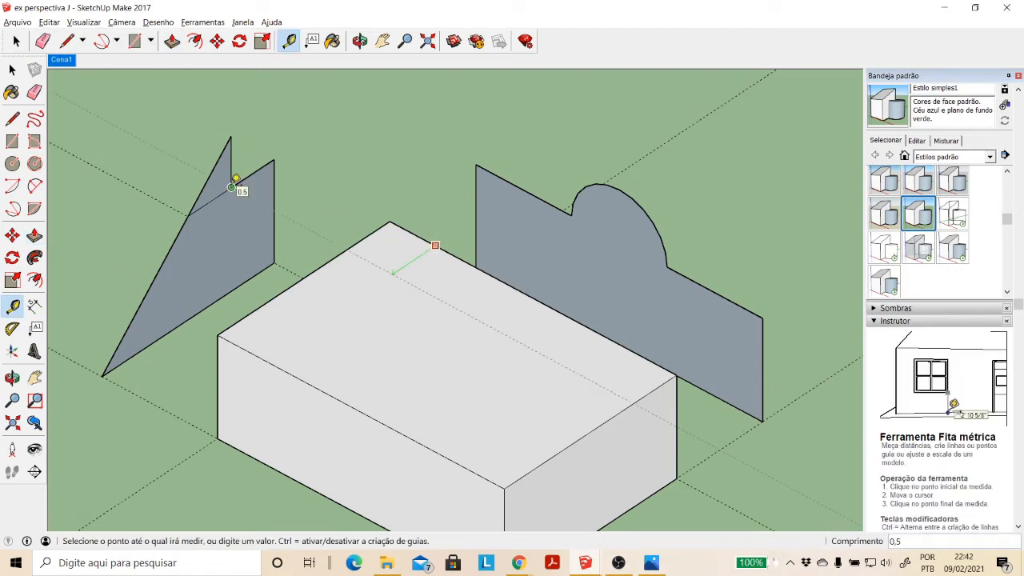
pyautogui.click(232, 187)
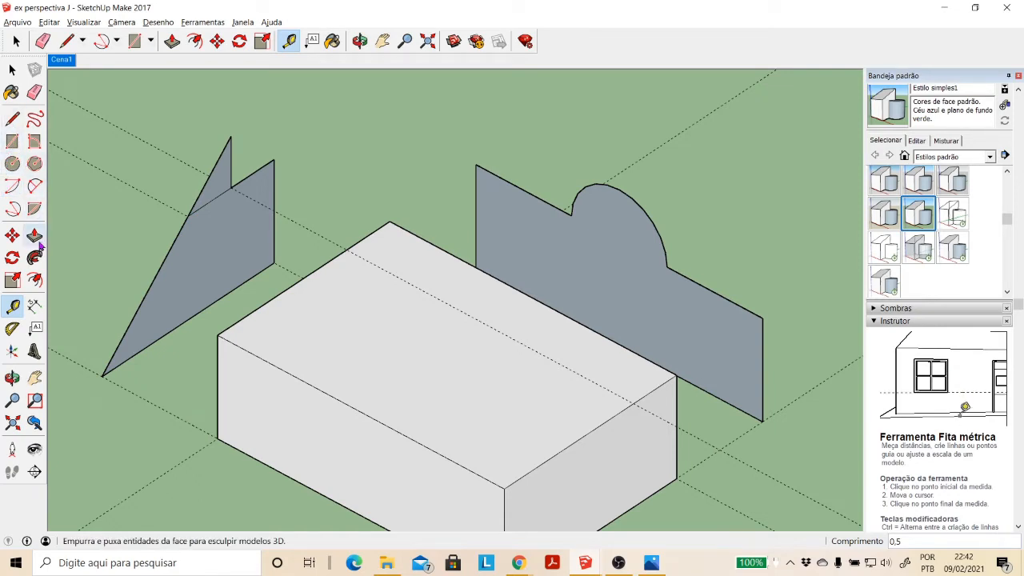
# Step: Check the radius of the front view's semicircle and measure the distance between its endpoints
pyautogui.click(35, 306)
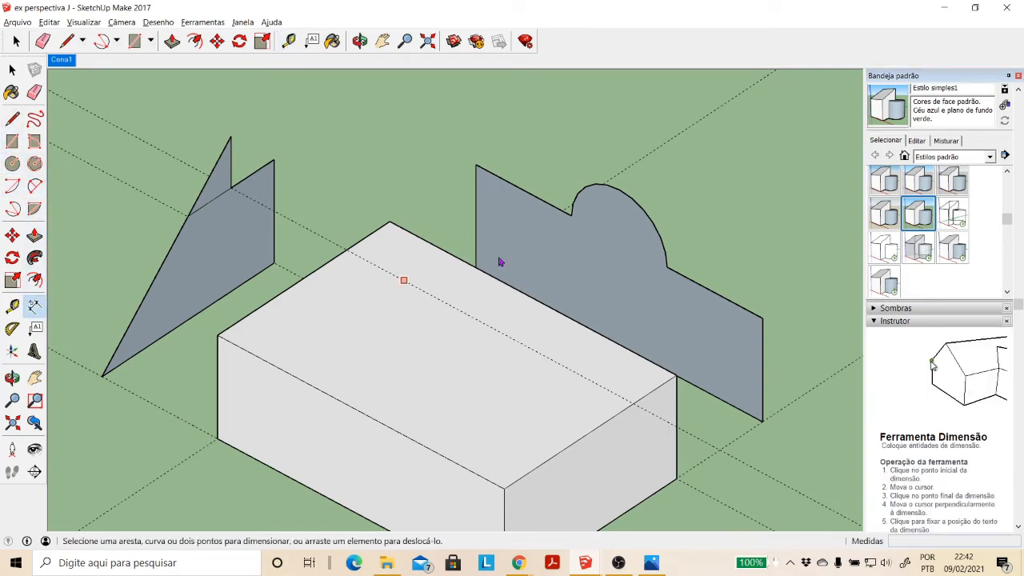
pyautogui.click(649, 219)
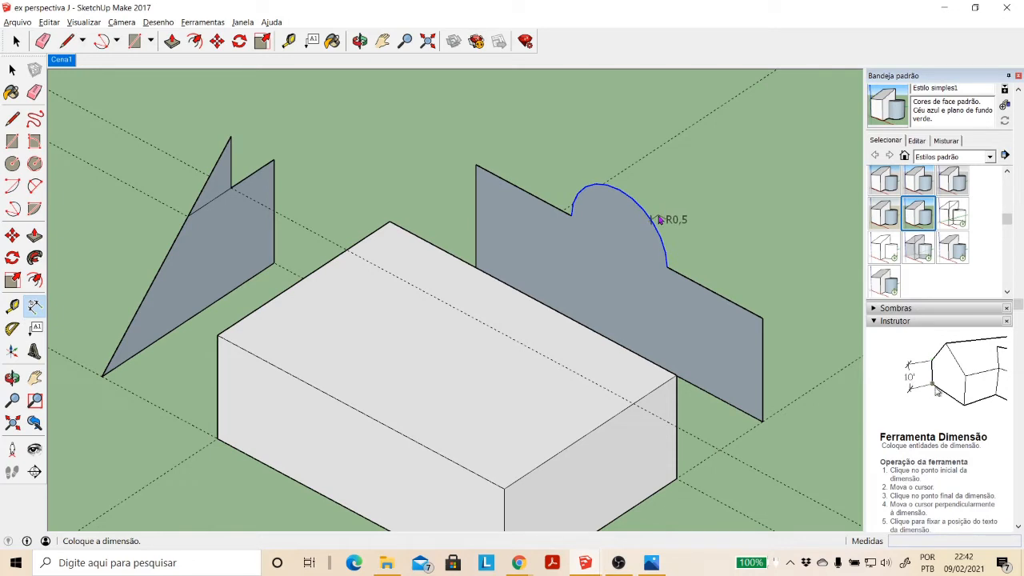
pyautogui.press('Escape')
pyautogui.click(12, 306)
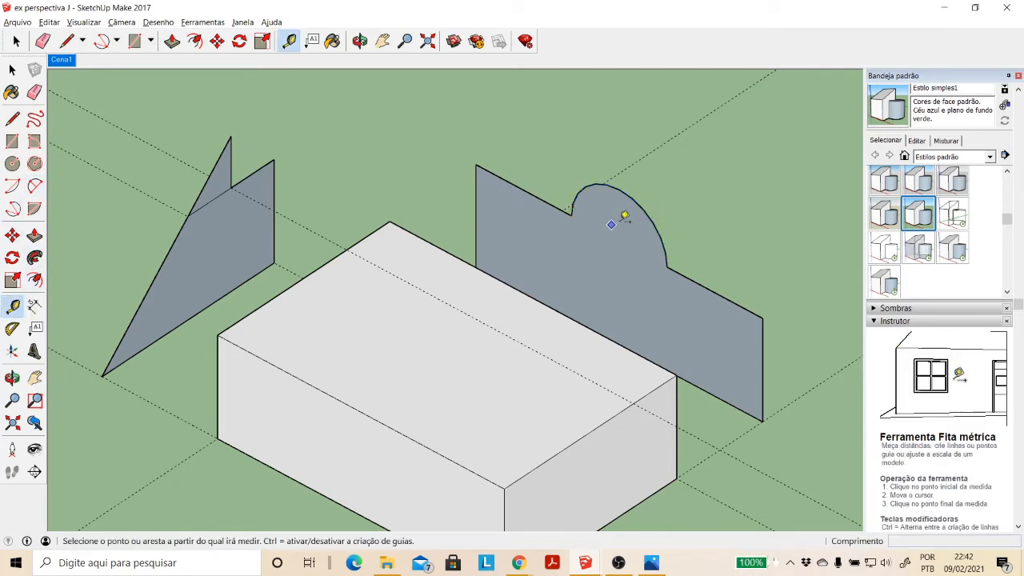
pyautogui.click(573, 214)
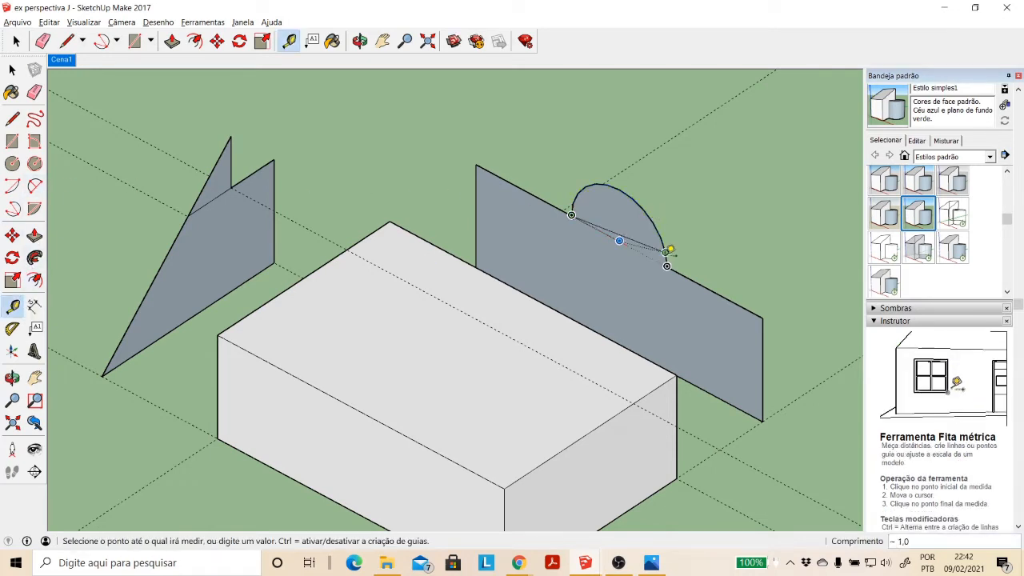
pyautogui.click(671, 262)
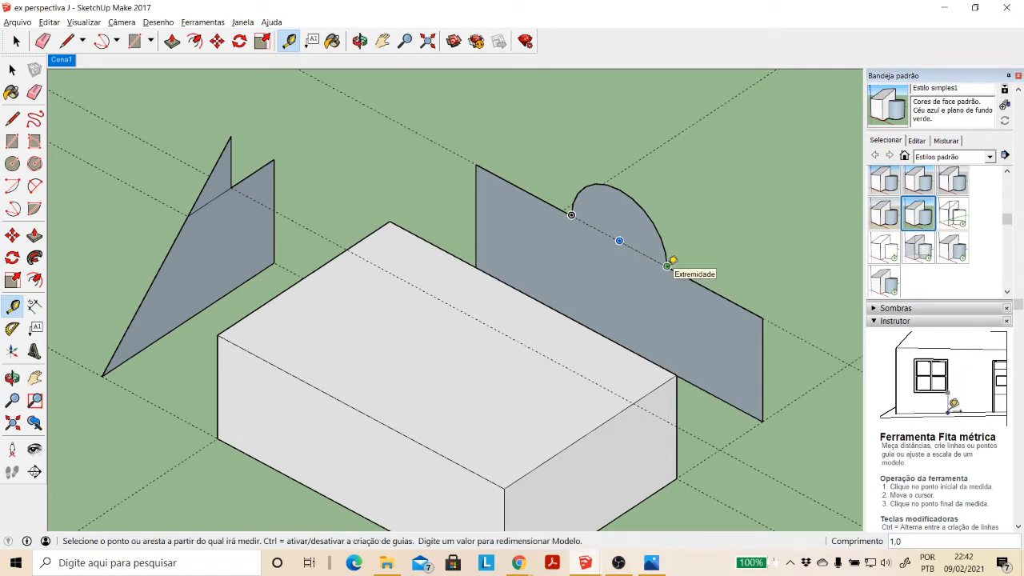
# Step: Create parallel guides across the block's top aligned with both endpoints and the centre of the front view's semicircle
pyautogui.click(662, 142)
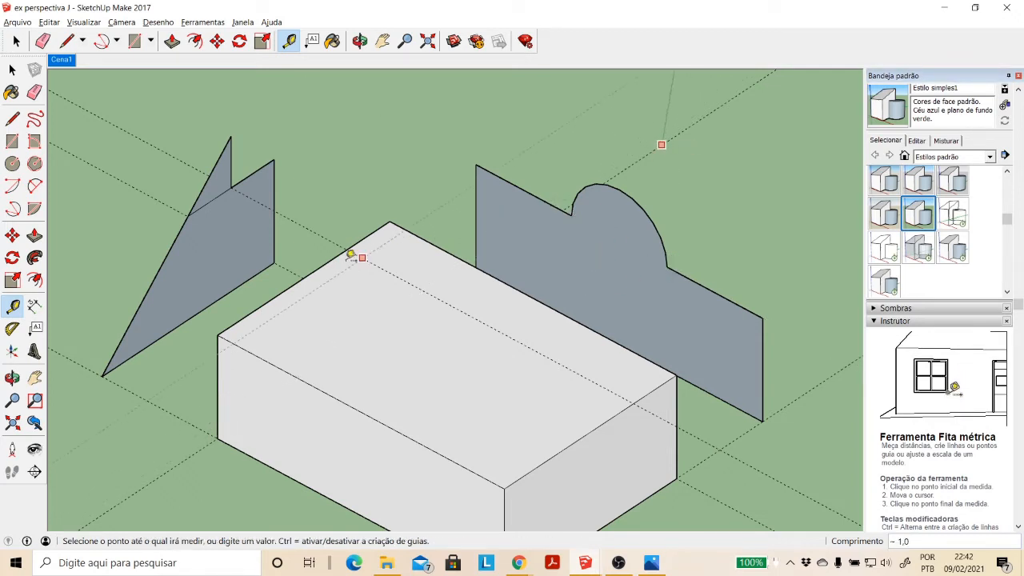
pyautogui.click(573, 213)
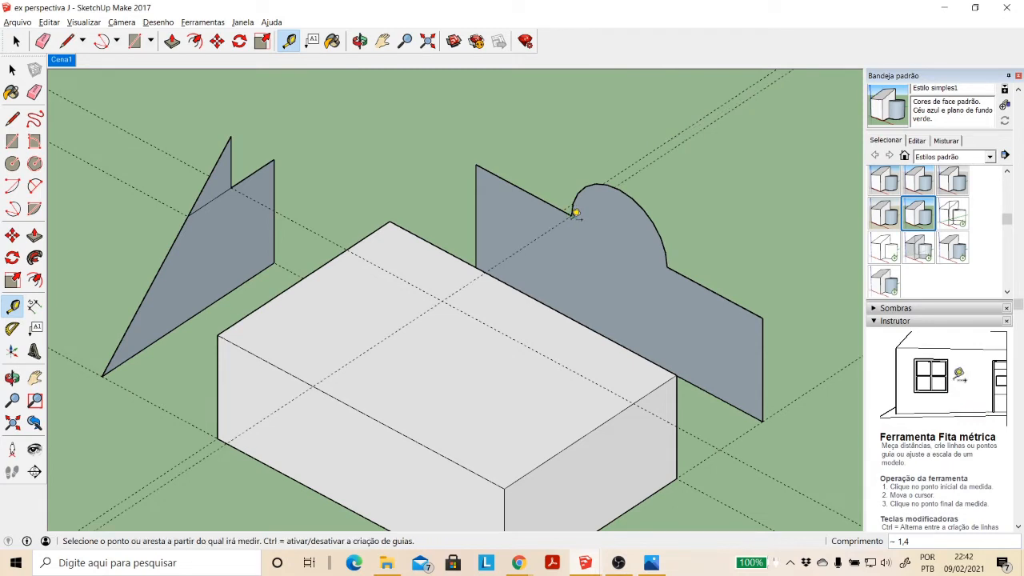
pyautogui.click(659, 385)
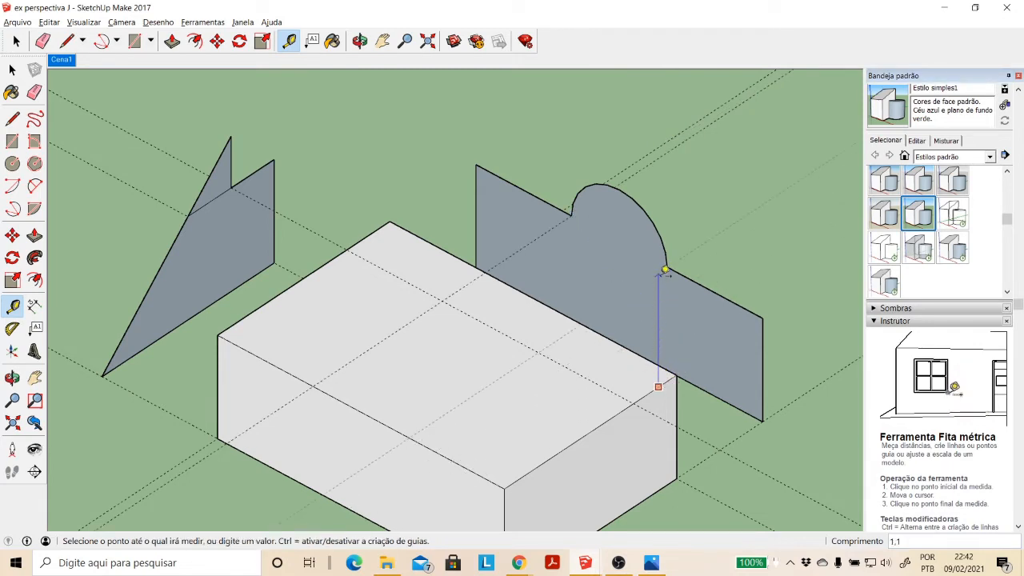
pyautogui.click(667, 265)
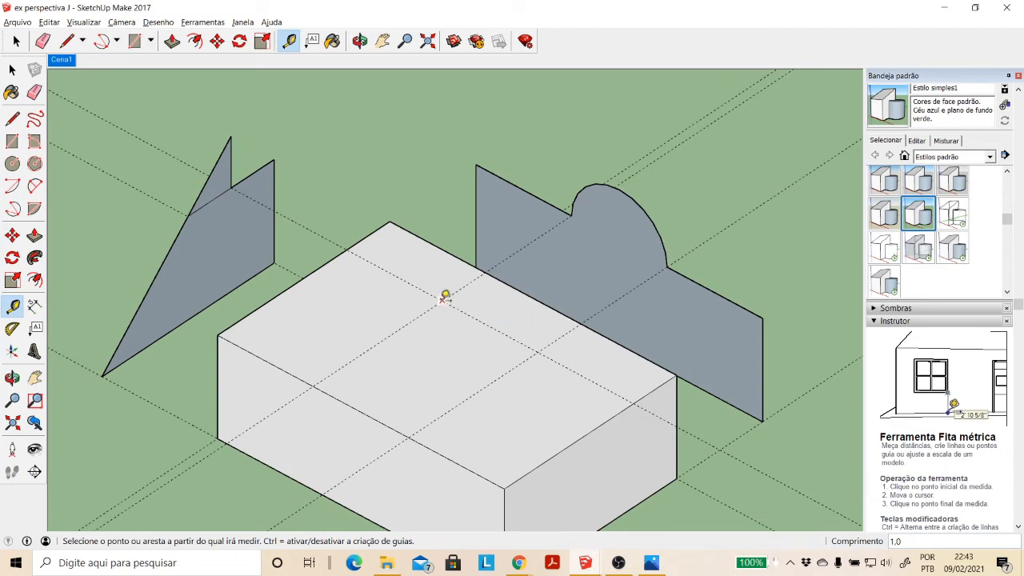
pyautogui.click(610, 417)
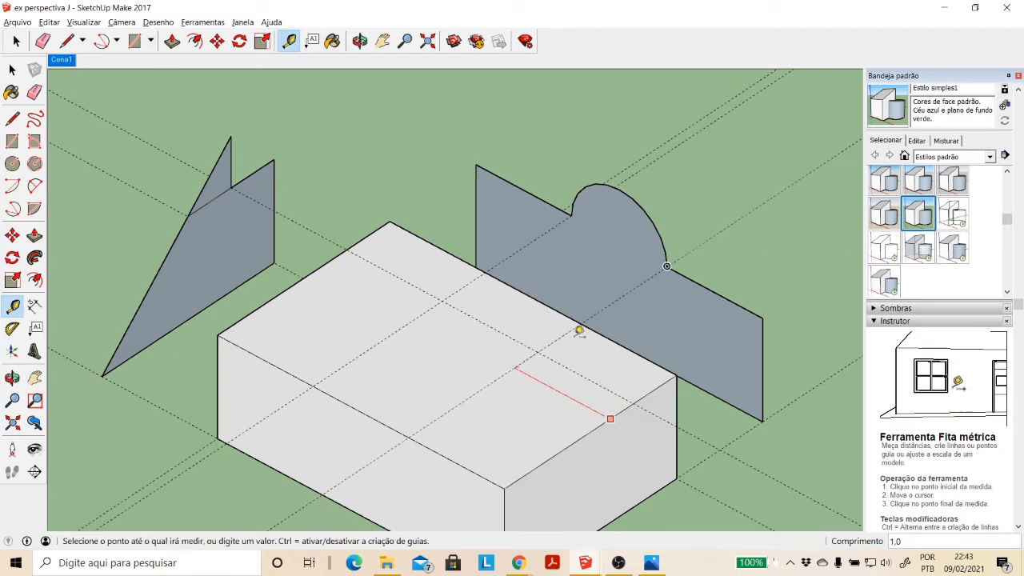
pyautogui.click(364, 410)
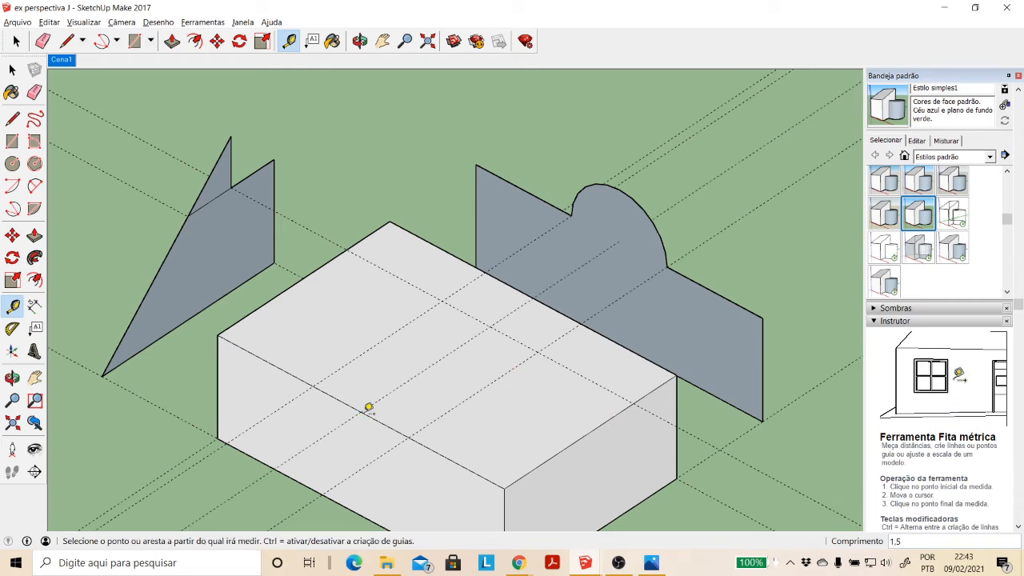
# Step: Check the radius of the front view's semicircle
pyautogui.click(12, 163)
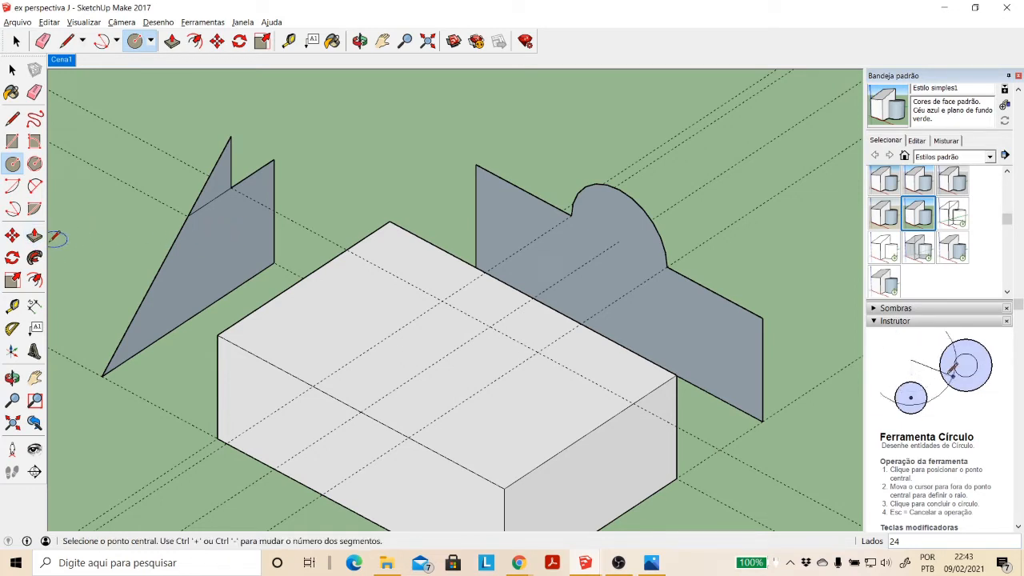
pyautogui.click(34, 309)
pyautogui.click(629, 205)
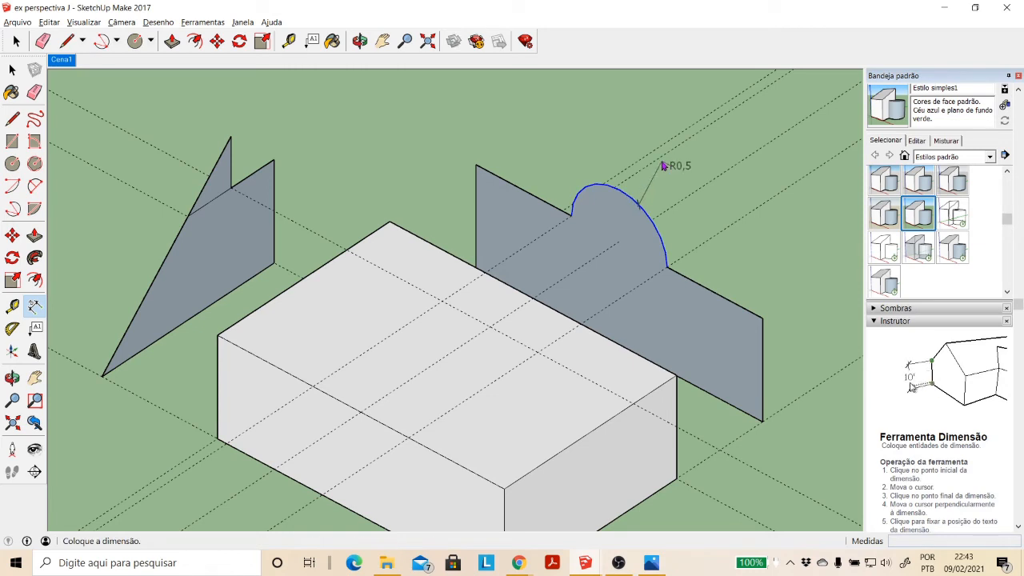
pyautogui.press('Escape')
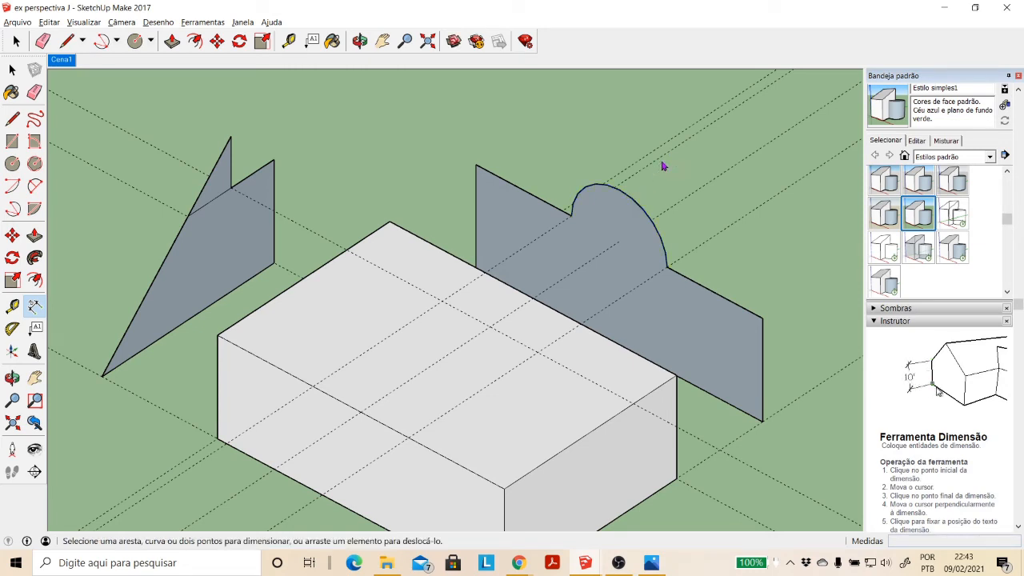
# Step: Create a parallel guide across the block's top, 0,5 in front of the guide through the notch corner
pyautogui.click(12, 306)
pyautogui.click(509, 336)
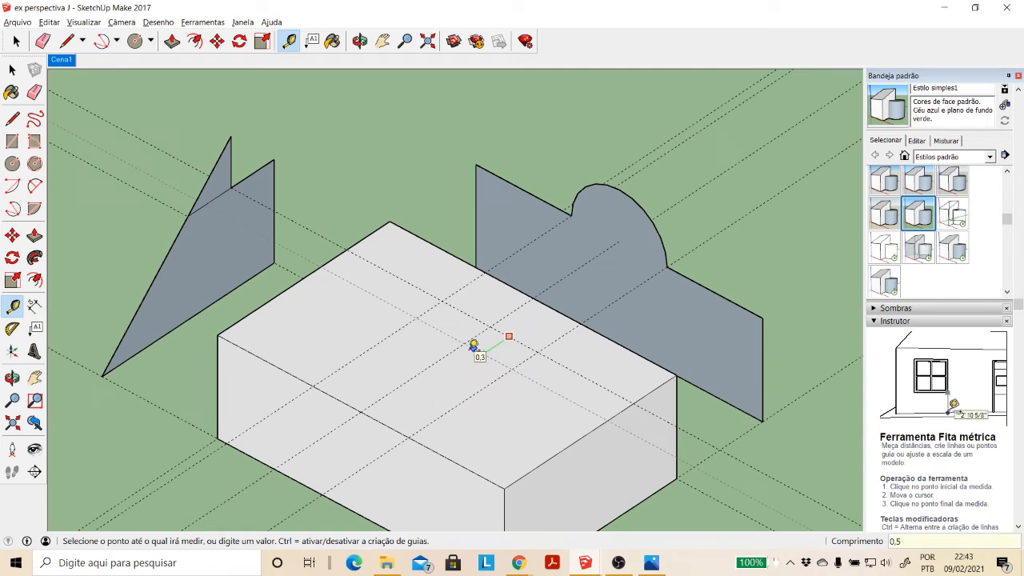
pyautogui.press('Escape')
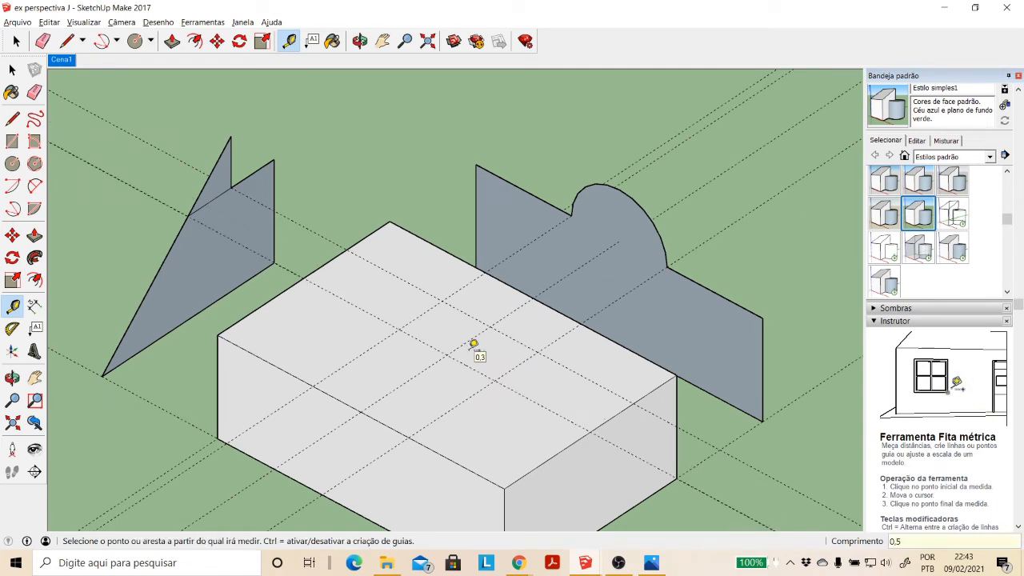
# Step: Draw a circle of radius 0,5 on the block's top, centred where the new guide crosses the semicircle's centre guide
pyautogui.click(12, 163)
pyautogui.click(446, 354)
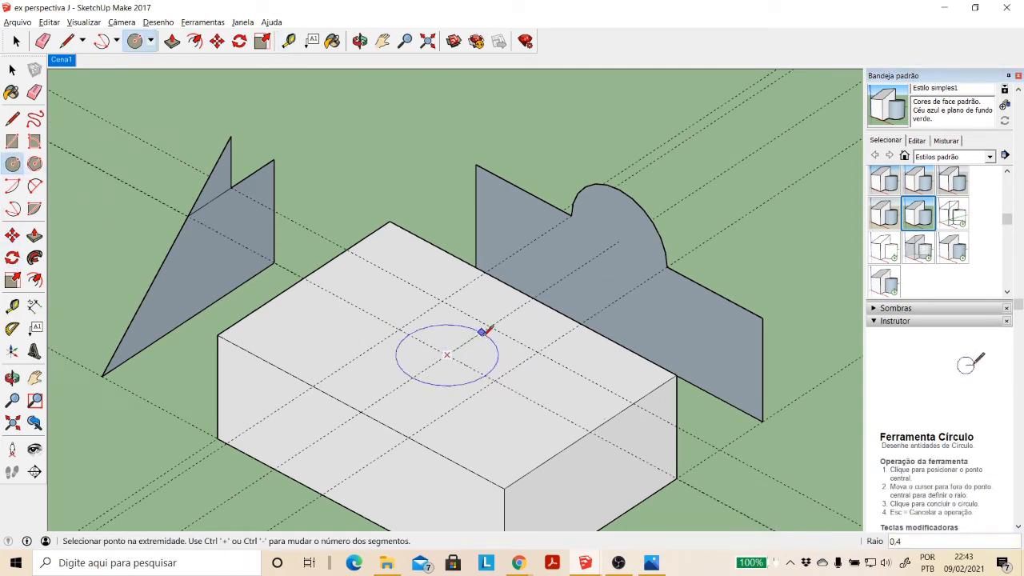
pyautogui.click(497, 327)
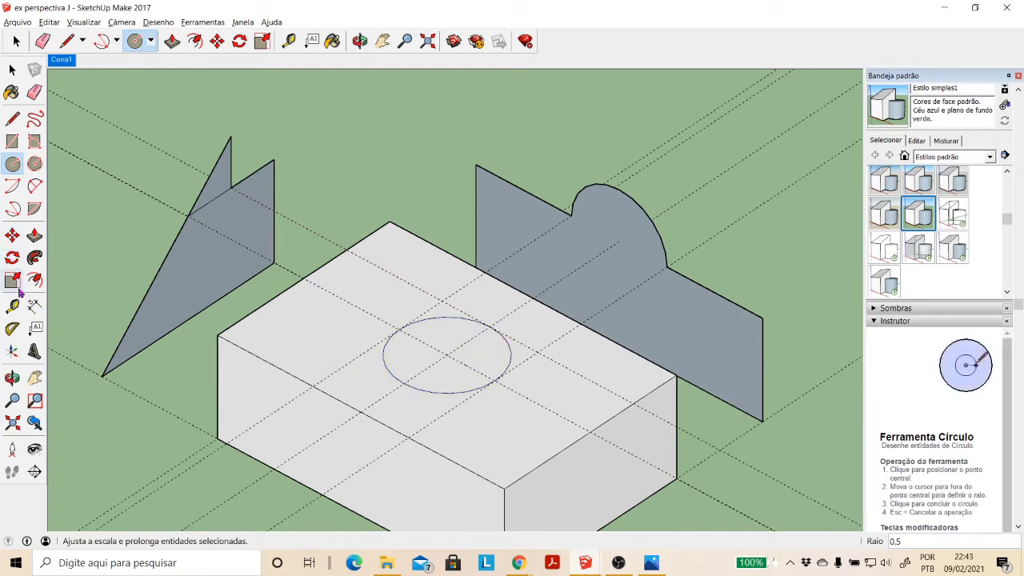
# Step: Push/Pull the circle up 0,5 to match the peak of the side view
pyautogui.click(35, 235)
pyautogui.moveTo(403, 359); pyautogui.dragTo(232, 137)
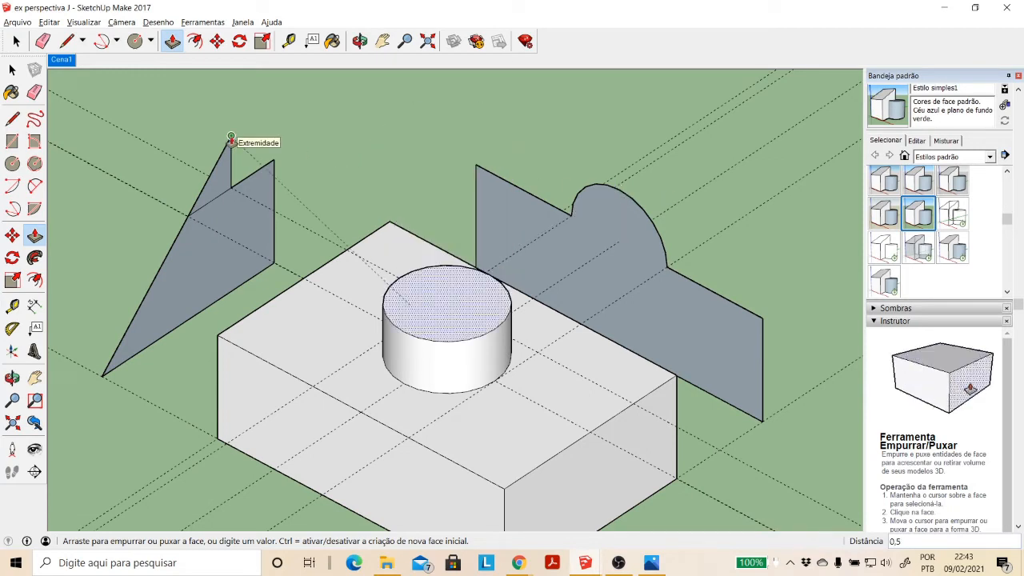
pyautogui.click(231, 137)
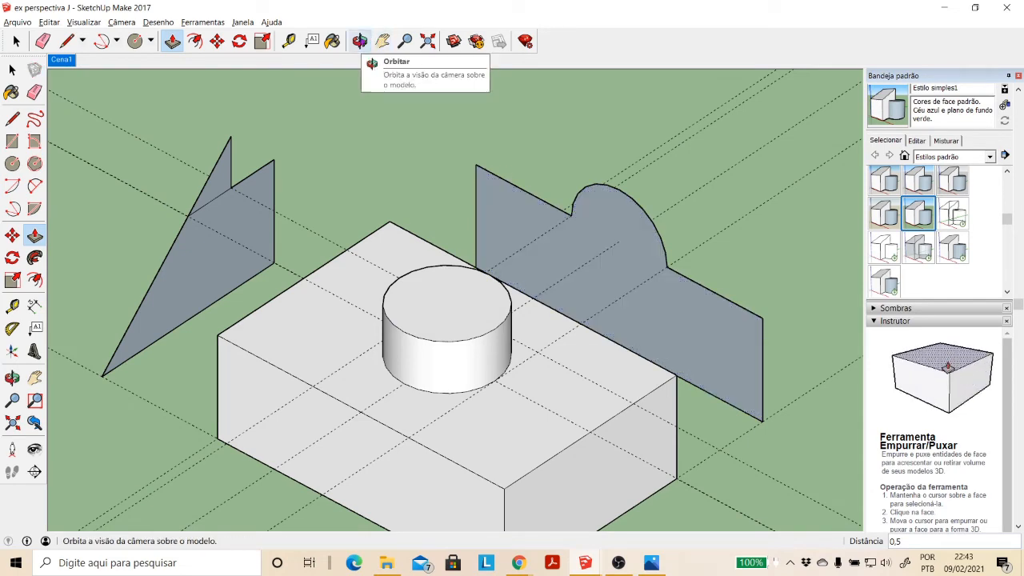
# Step: Delete all guides from the model
pyautogui.click(359, 41)
pyautogui.moveTo(395, 207); pyautogui.dragTo(306, 192)
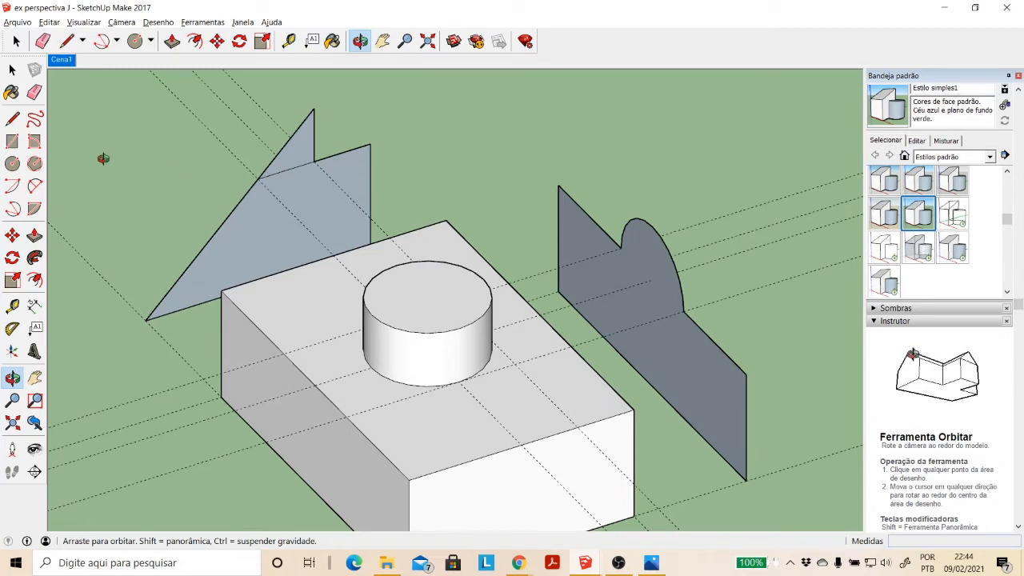
pyautogui.click(12, 70)
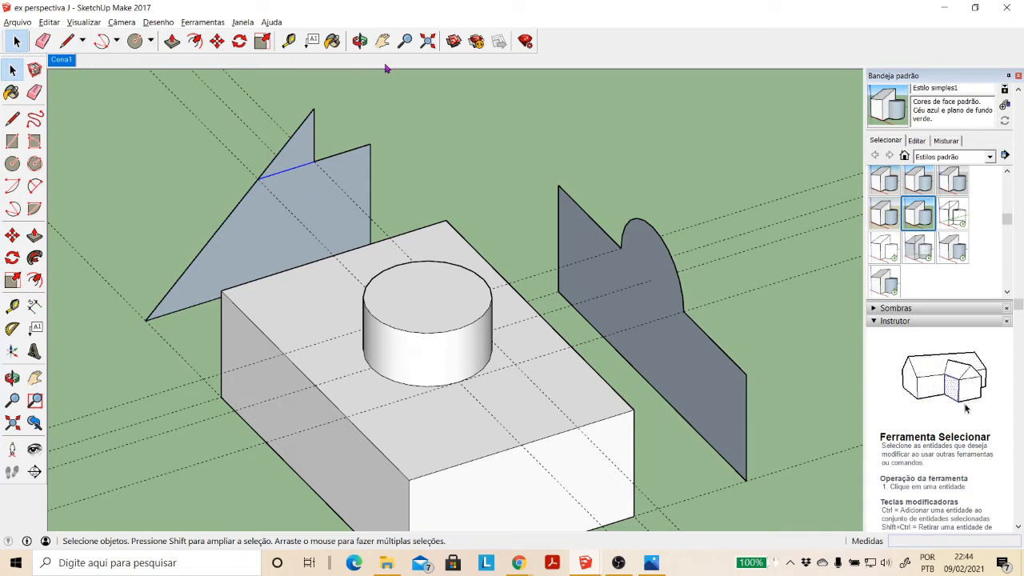
pyautogui.click(359, 41)
pyautogui.moveTo(494, 398); pyautogui.dragTo(407, 264)
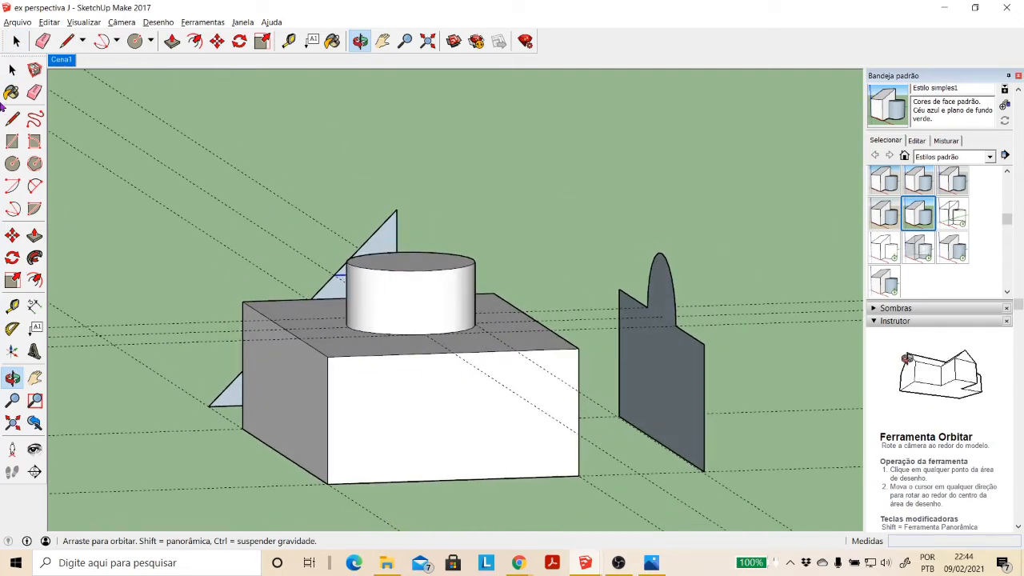
pyautogui.press('space')
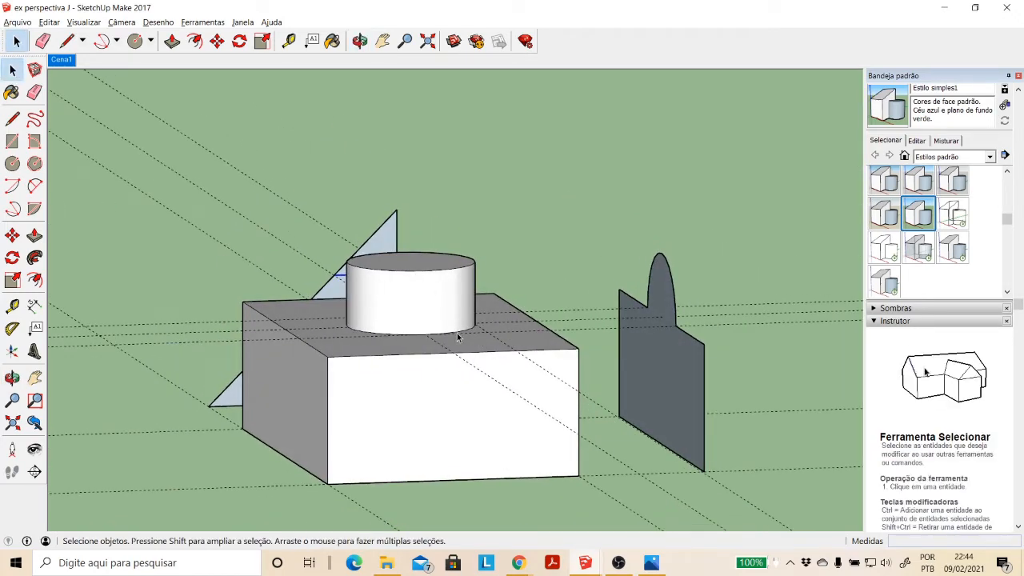
pyautogui.click(359, 41)
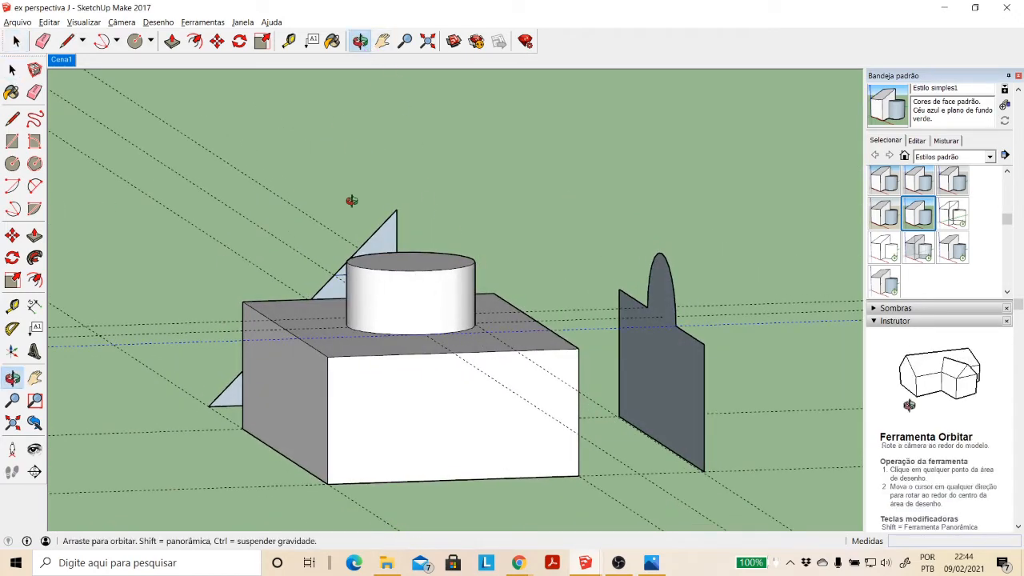
pyautogui.moveTo(349, 199); pyautogui.dragTo(473, 352)
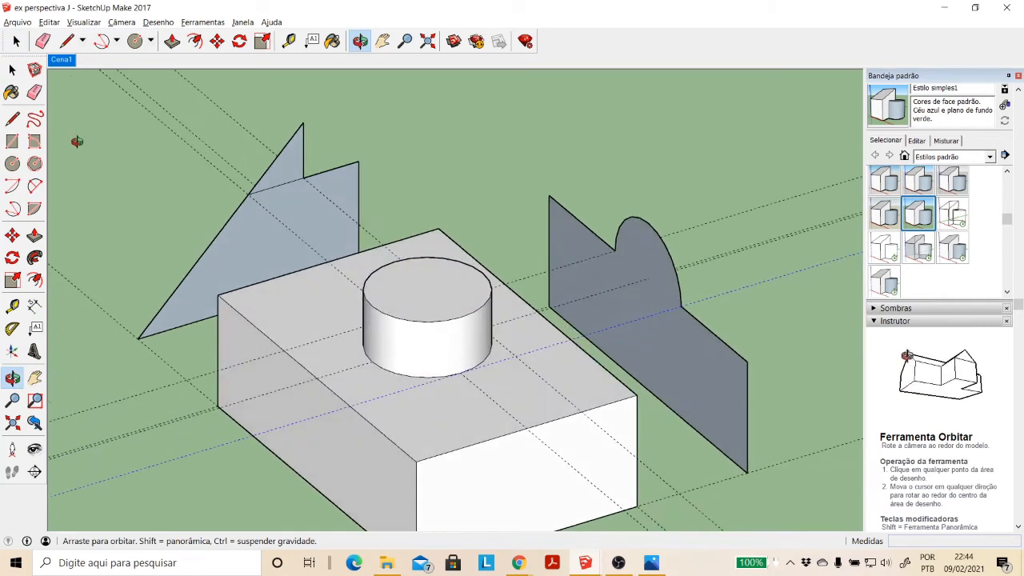
pyautogui.click(48, 21)
pyautogui.click(80, 133)
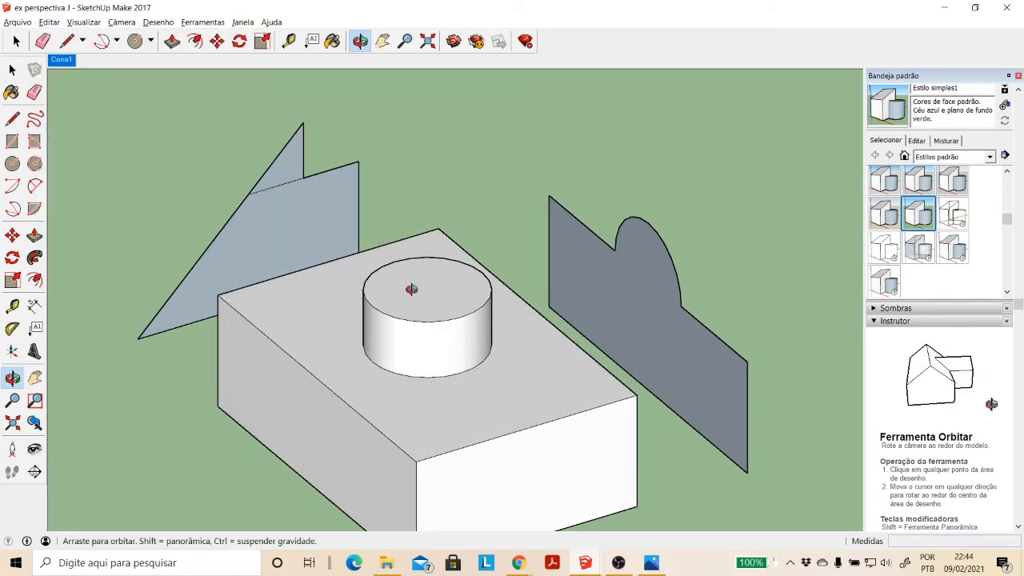
pyautogui.press('space')
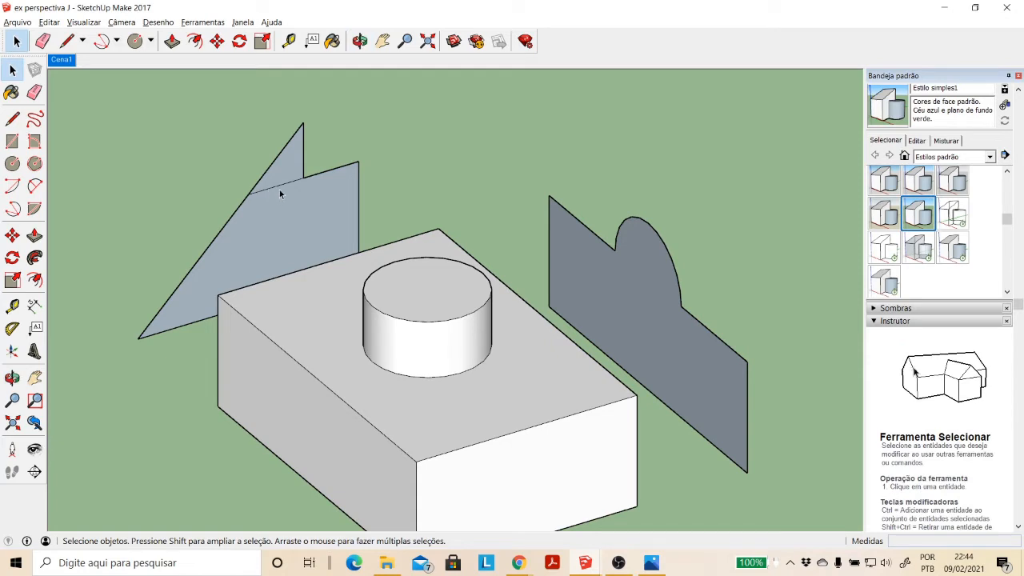
pyautogui.click(459, 374)
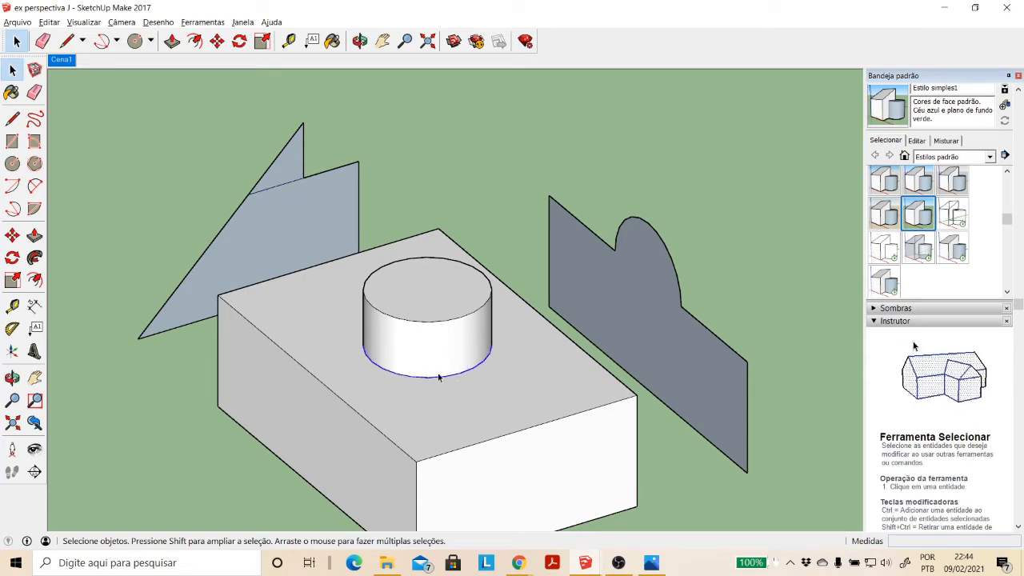
pyautogui.moveTo(461, 373); pyautogui.dragTo(376, 296, button='middle')
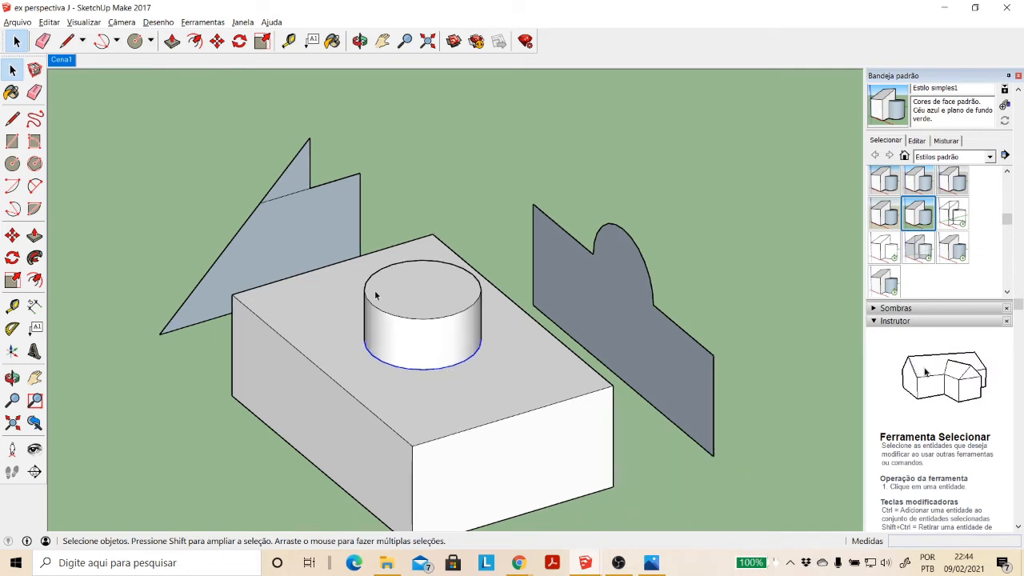
pyautogui.click(360, 41)
pyautogui.moveTo(354, 196); pyautogui.dragTo(330, 189)
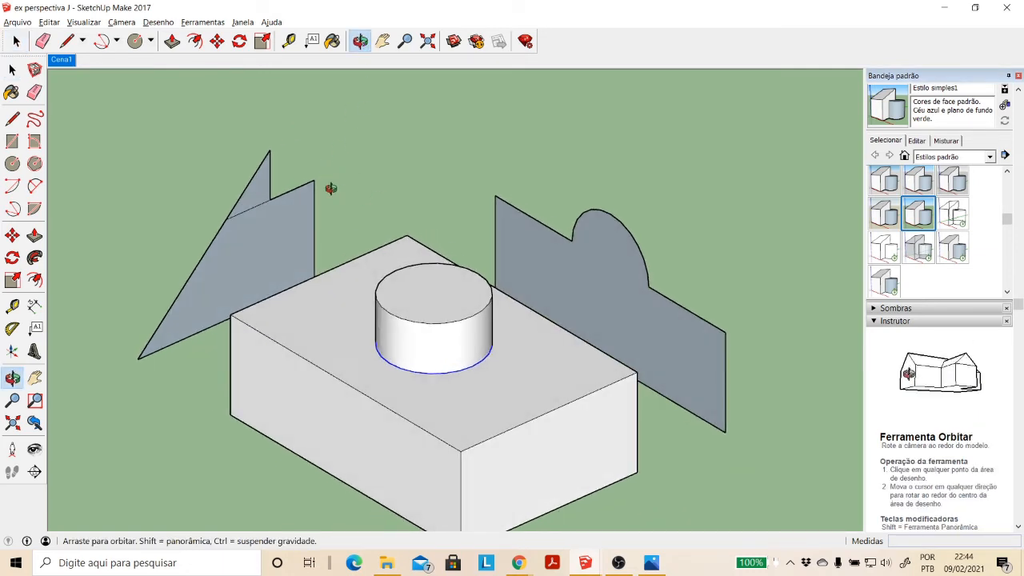
# Step: Copy the whole side-view profile to an empty area away from the block
pyautogui.click(12, 69)
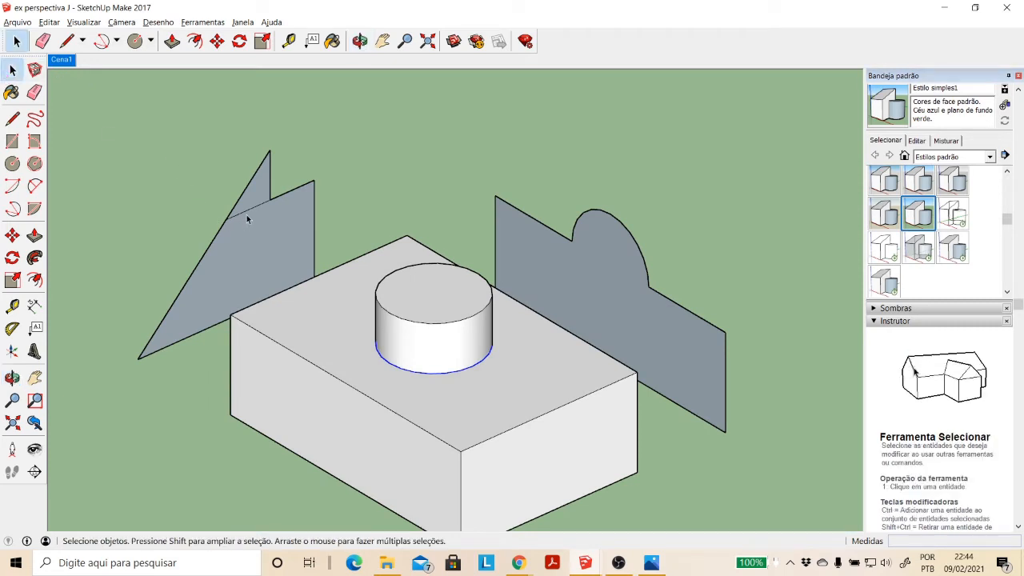
pyautogui.click(286, 247)
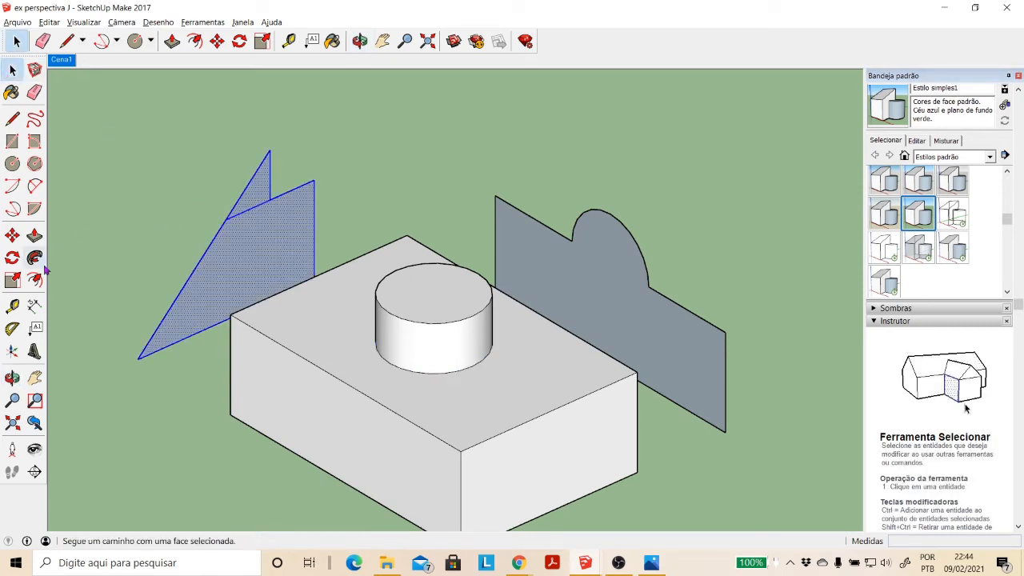
pyautogui.click(12, 234)
pyautogui.click(625, 495)
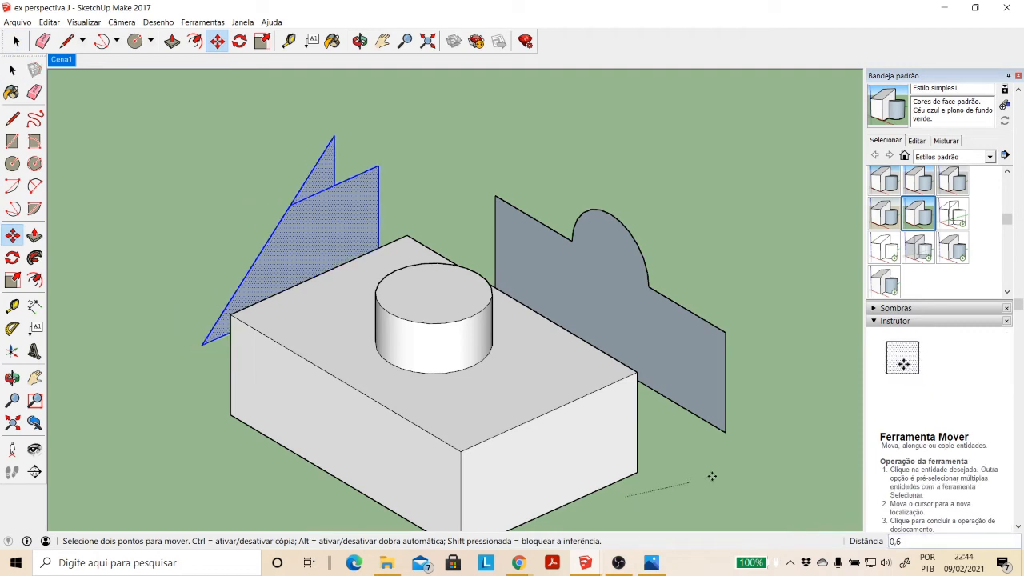
pyautogui.press('ctrl')
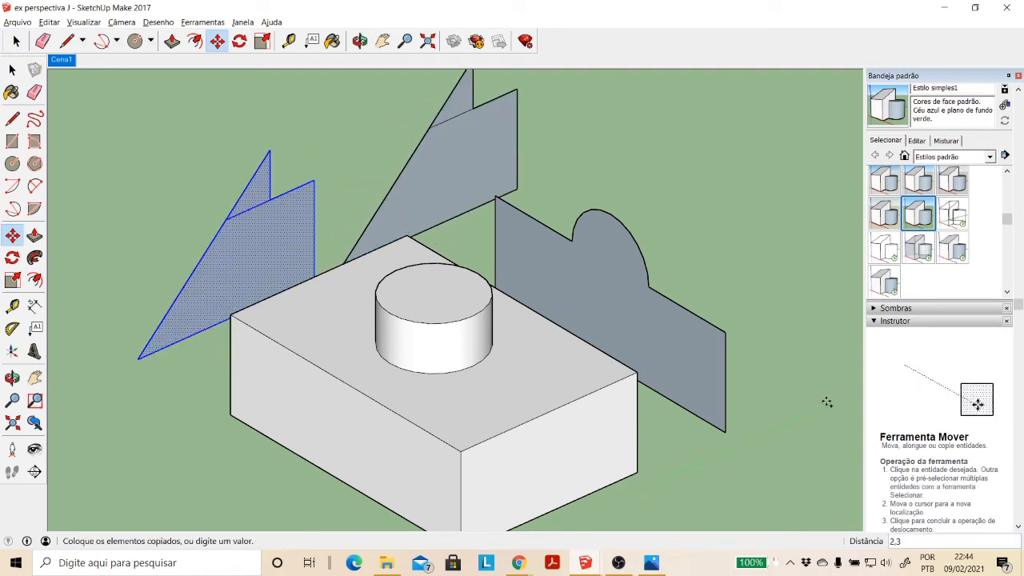
pyautogui.scroll(-5, 805, 313)
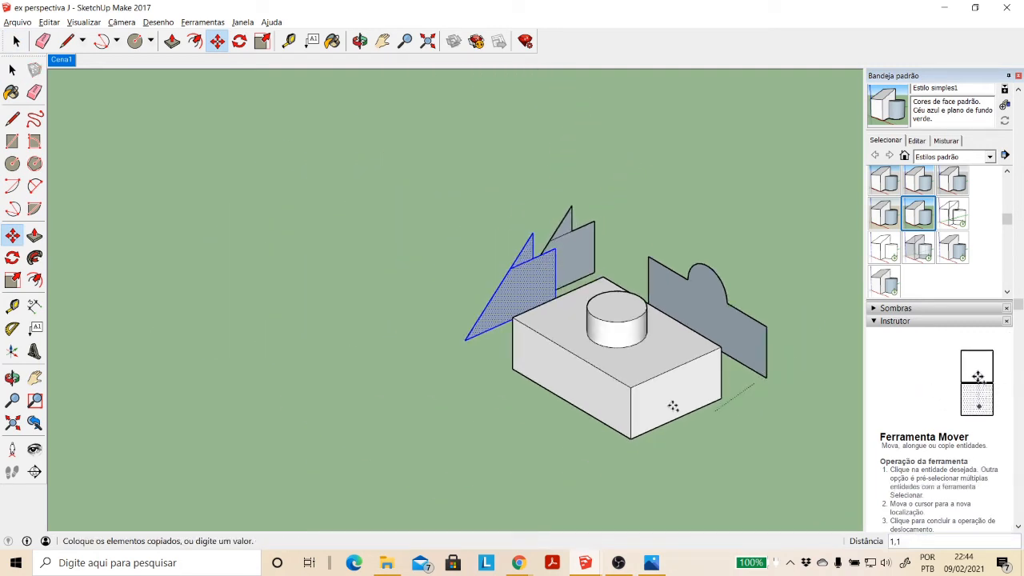
pyautogui.click(480, 518)
# Step: Delete the line dividing the original side view so that its two faces merge
pyautogui.scroll(3, 361, 202)
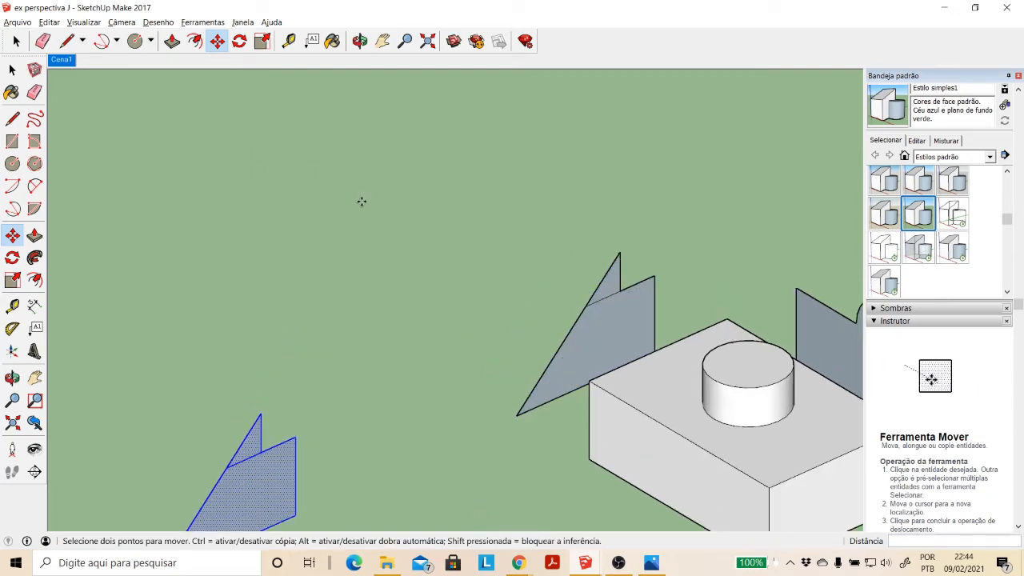
pyautogui.click(381, 41)
pyautogui.moveTo(485, 219); pyautogui.dragTo(260, 169)
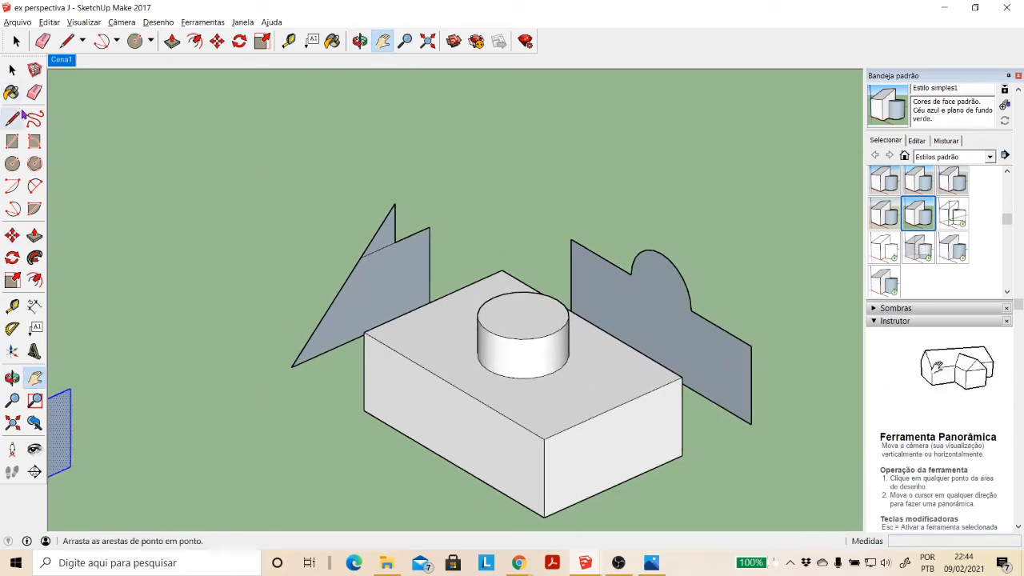
pyautogui.click(12, 69)
pyautogui.click(381, 250)
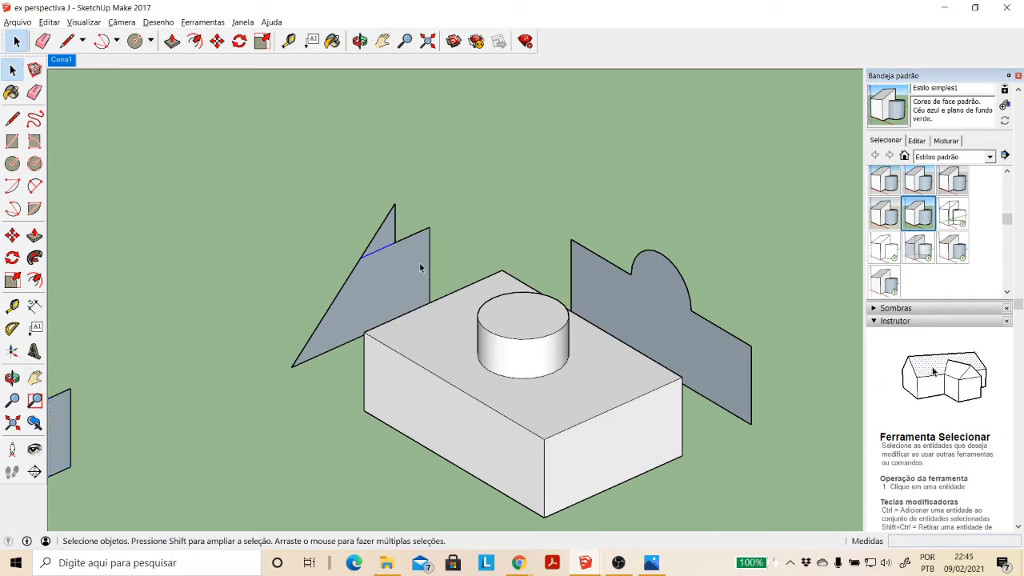
pyautogui.press('Delete')
# Step: Push/Pull the merged side-view face 5,4 through the block and past its far end
pyautogui.click(35, 234)
pyautogui.click(392, 299)
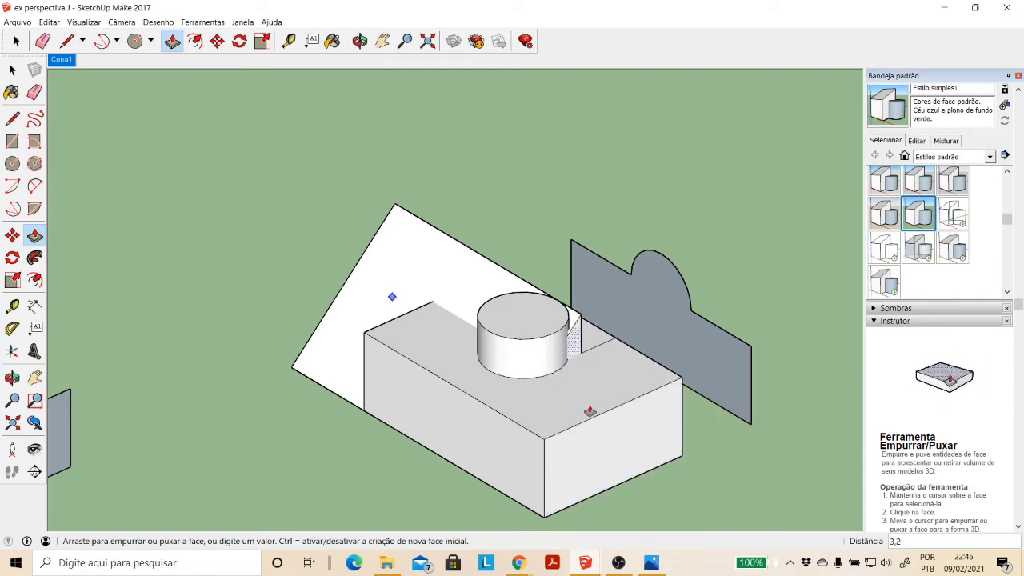
pyautogui.click(725, 477)
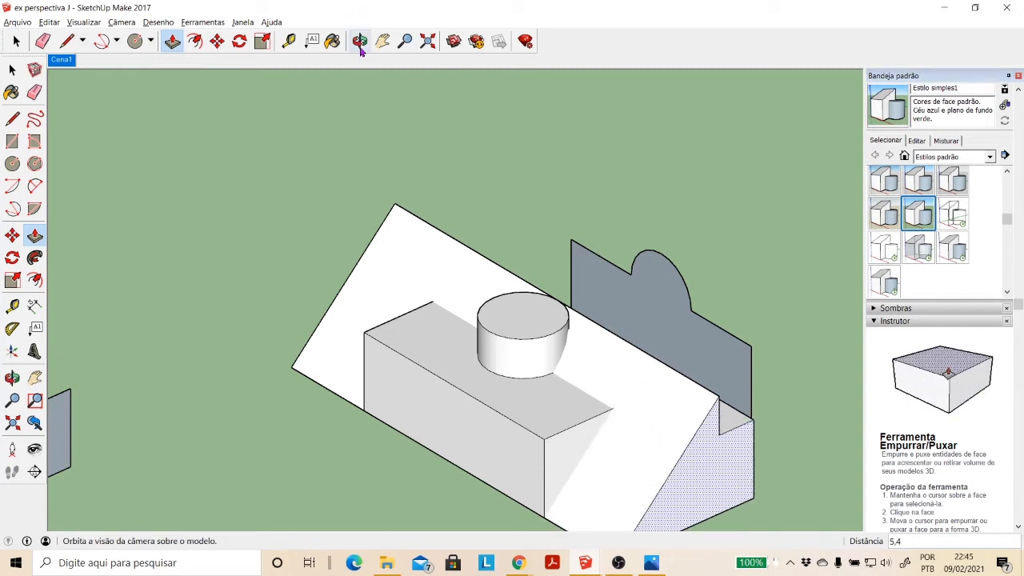
# Step: Select the block, cylinder and extruded side profile together and intersect their faces with the model
pyautogui.click(360, 41)
pyautogui.moveTo(604, 341); pyautogui.dragTo(411, 183, button='middle')
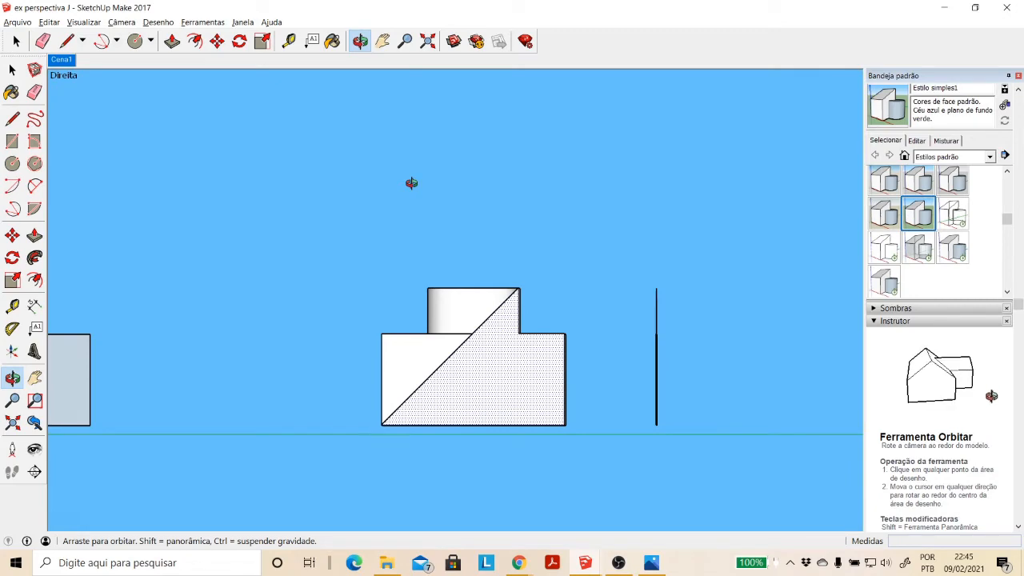
pyautogui.moveTo(411, 183); pyautogui.dragTo(425, 286)
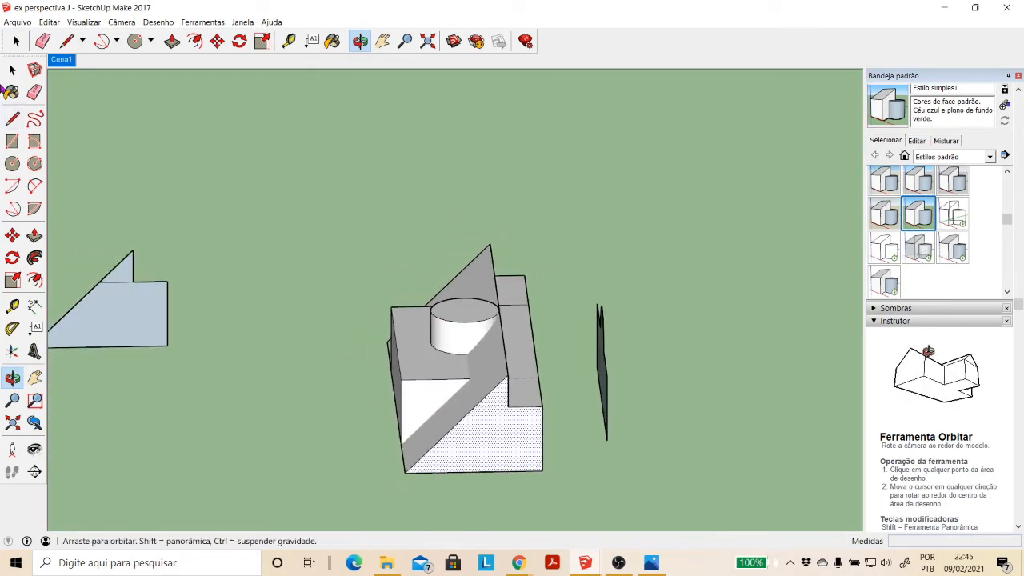
pyautogui.click(12, 70)
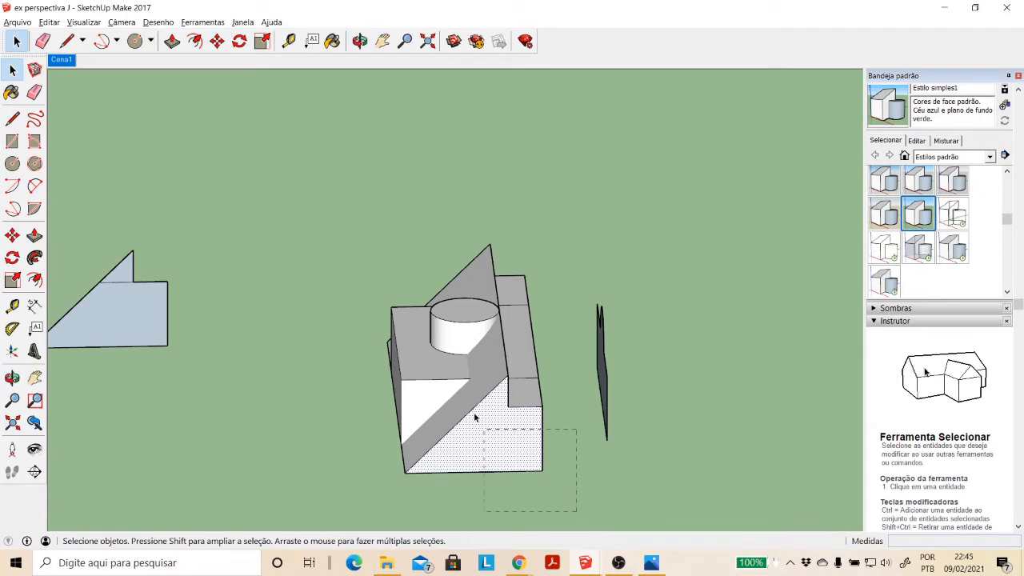
pyautogui.moveTo(367, 215); pyautogui.dragTo(366, 214)
pyautogui.rightClick(449, 382)
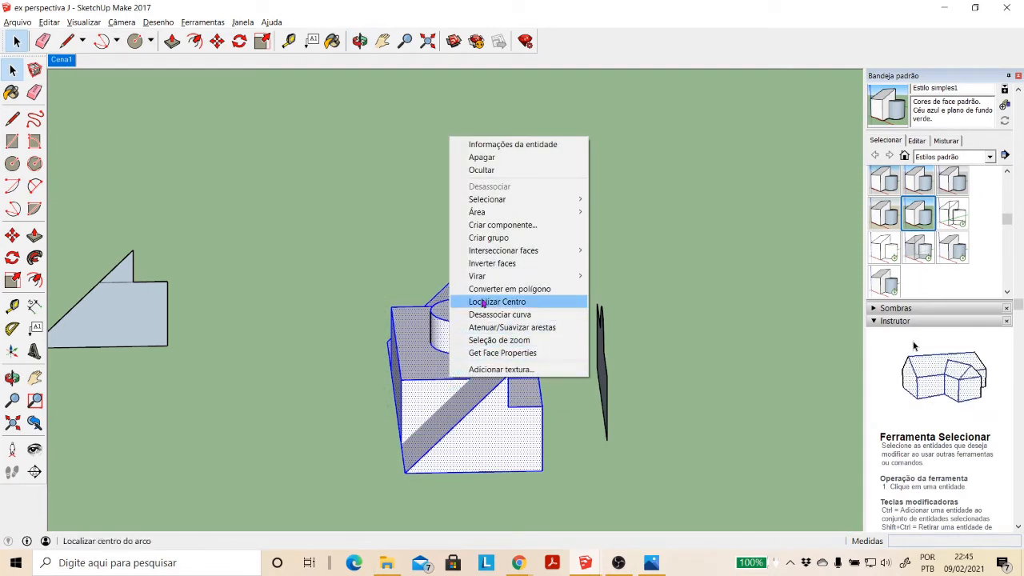
pyautogui.moveTo(502, 250)
pyautogui.click(597, 252)
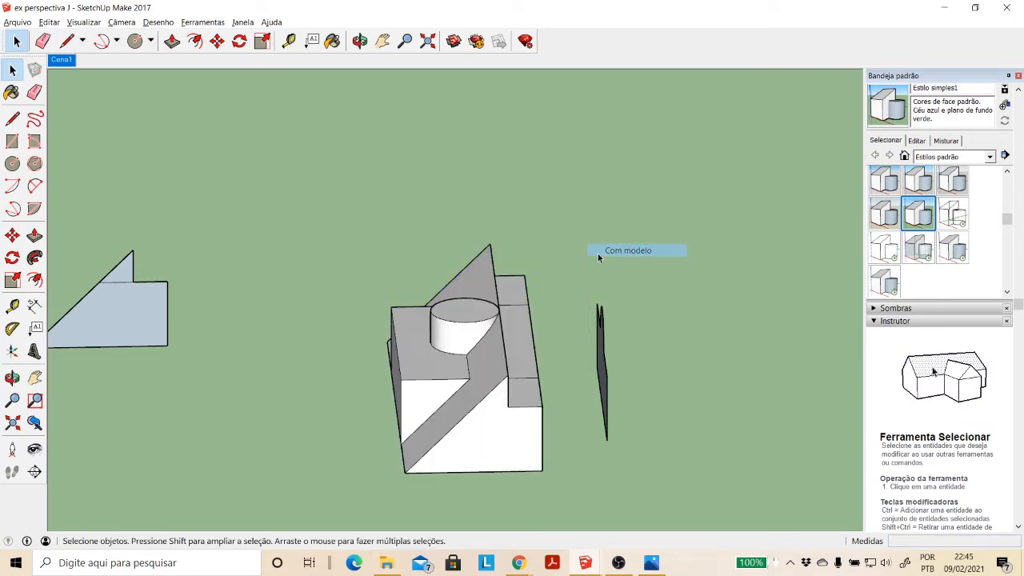
# Step: In the standard right view, delete the parts of the block and cylinder that rise above the side profile's slope
pyautogui.click(360, 41)
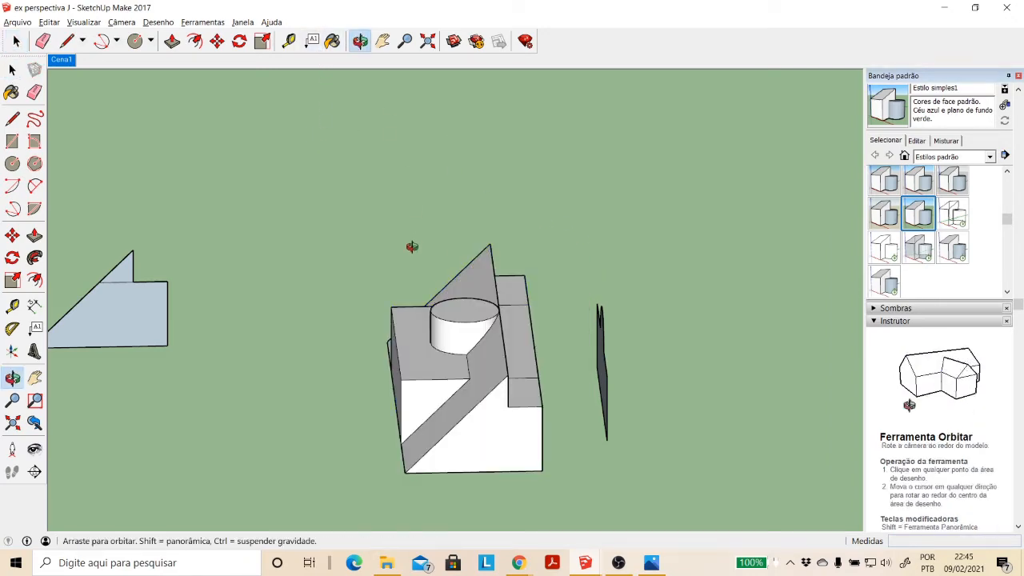
pyautogui.moveTo(412, 245); pyautogui.dragTo(350, 232)
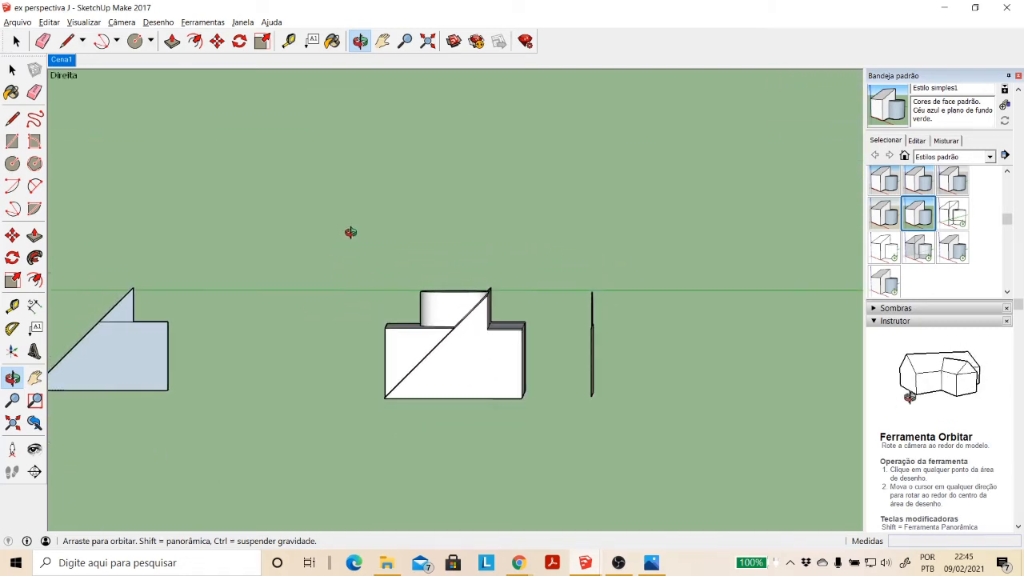
pyautogui.click(119, 23)
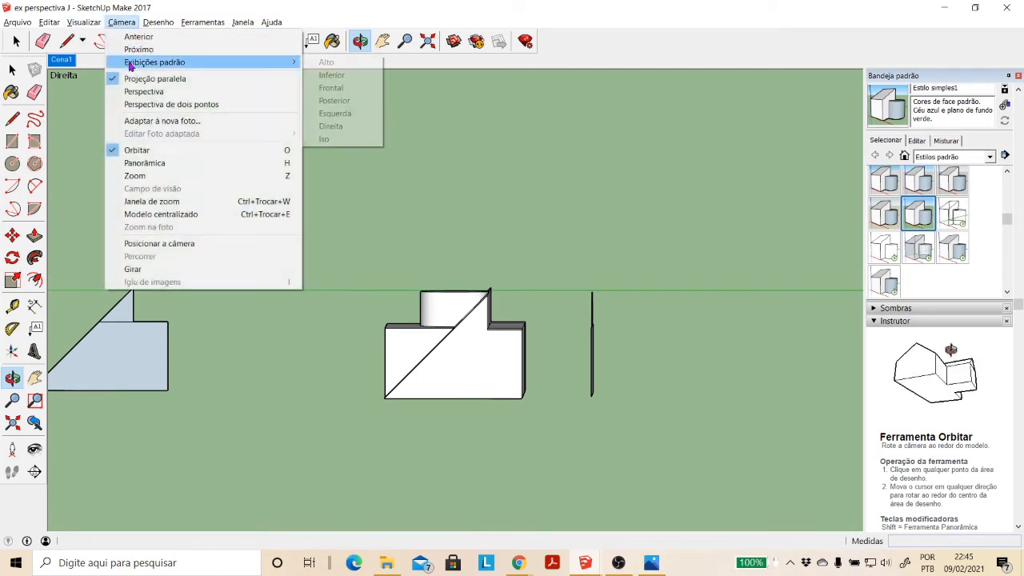
pyautogui.moveTo(270, 63)
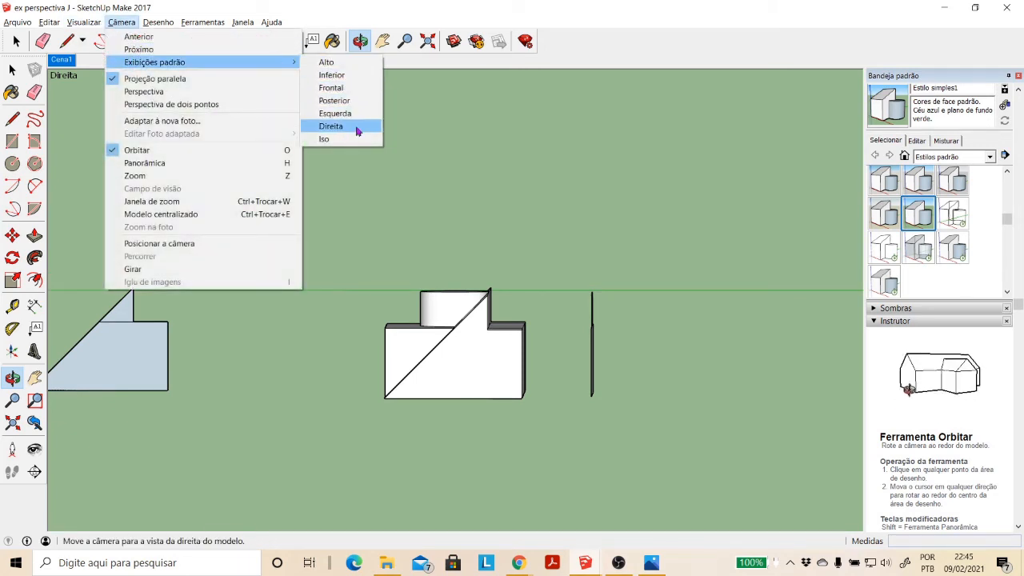
pyautogui.click(330, 126)
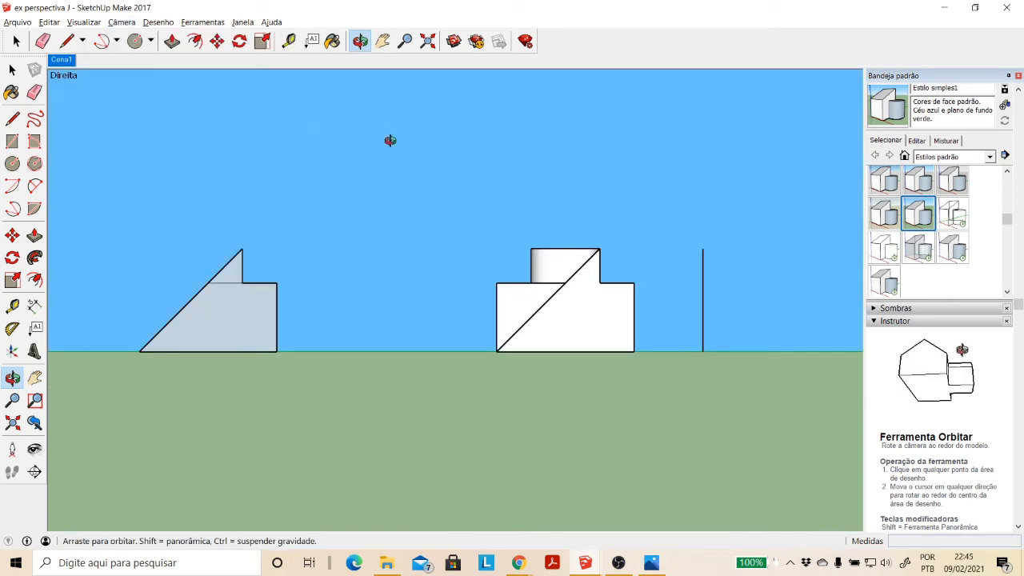
pyautogui.press('space')
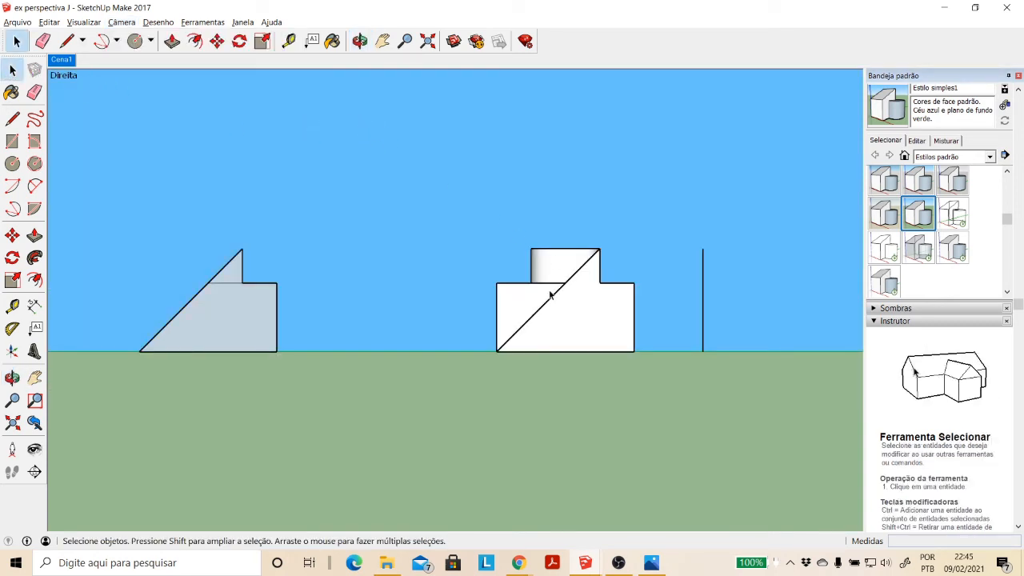
pyautogui.moveTo(453, 243); pyautogui.dragTo(450, 240)
pyautogui.press('Delete')
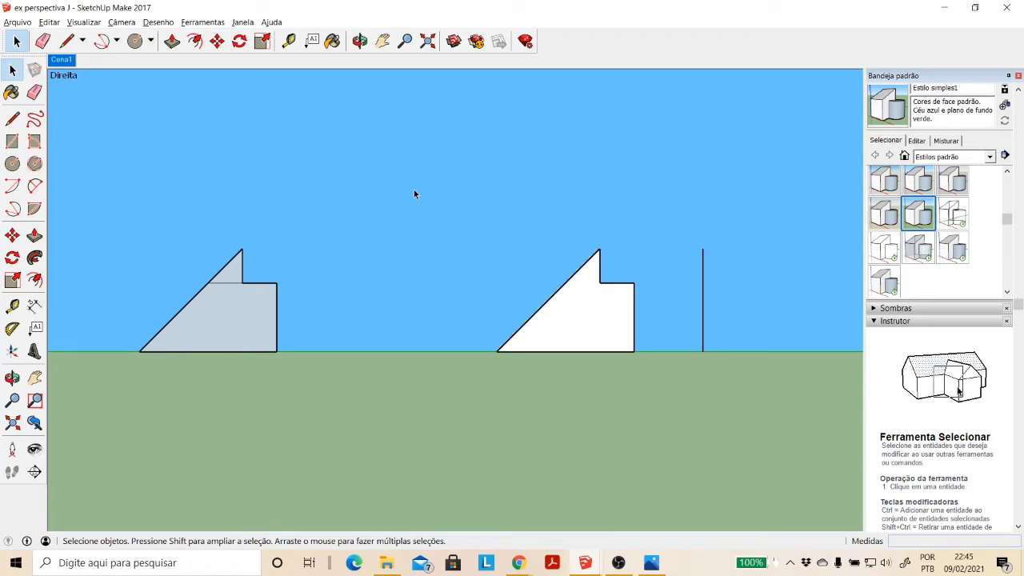
# Step: Move the flat top-view profile about 4,2 farther away from the sloped solid
pyautogui.press('o')
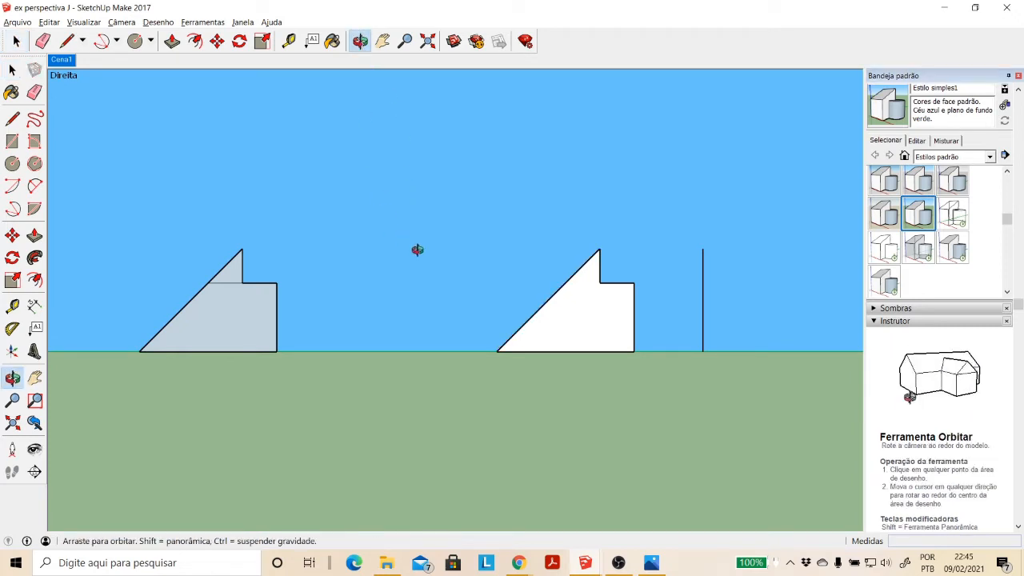
pyautogui.moveTo(416, 247); pyautogui.dragTo(637, 306)
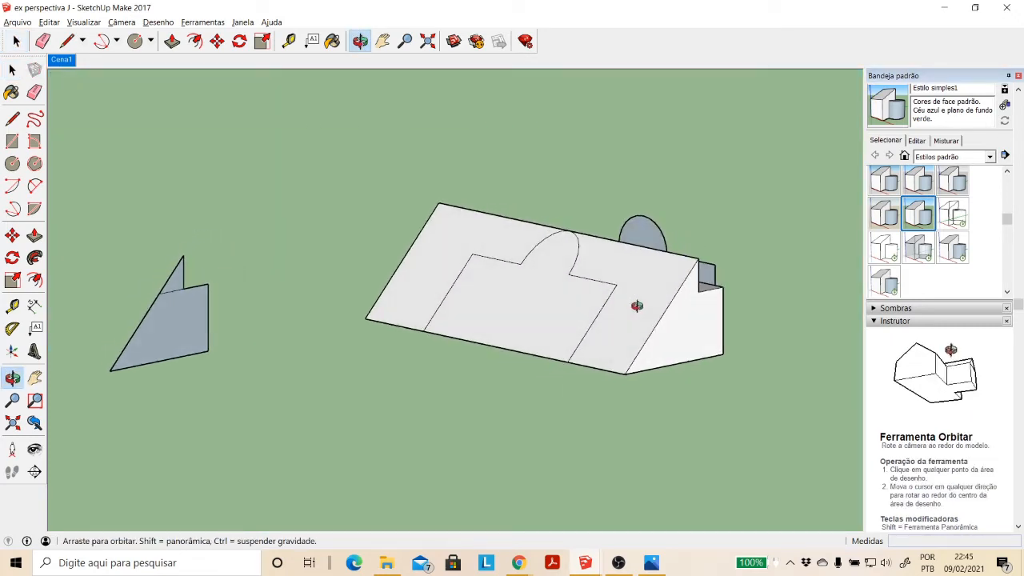
pyautogui.moveTo(453, 281); pyautogui.dragTo(679, 226)
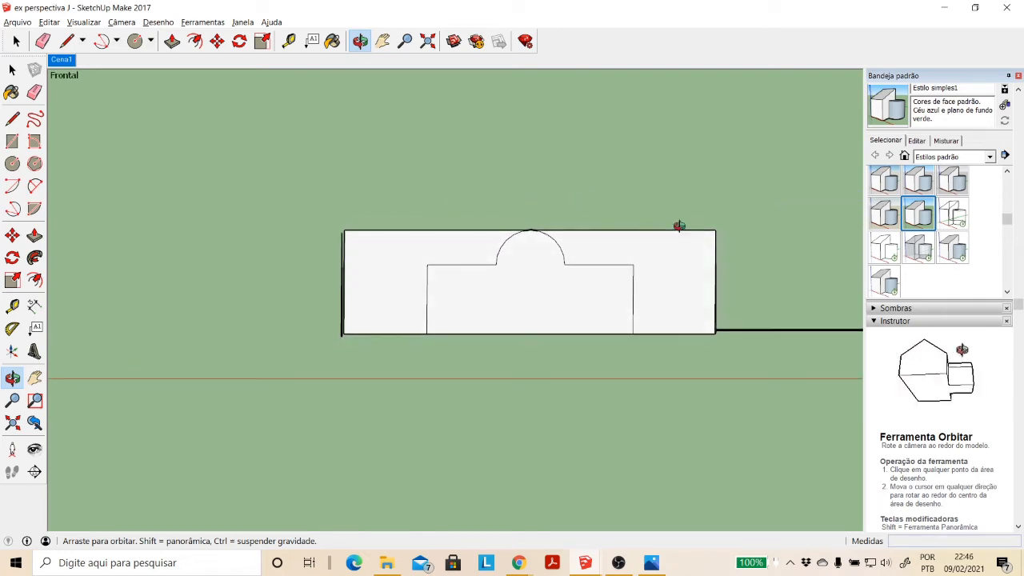
pyautogui.moveTo(711, 248); pyautogui.dragTo(714, 335)
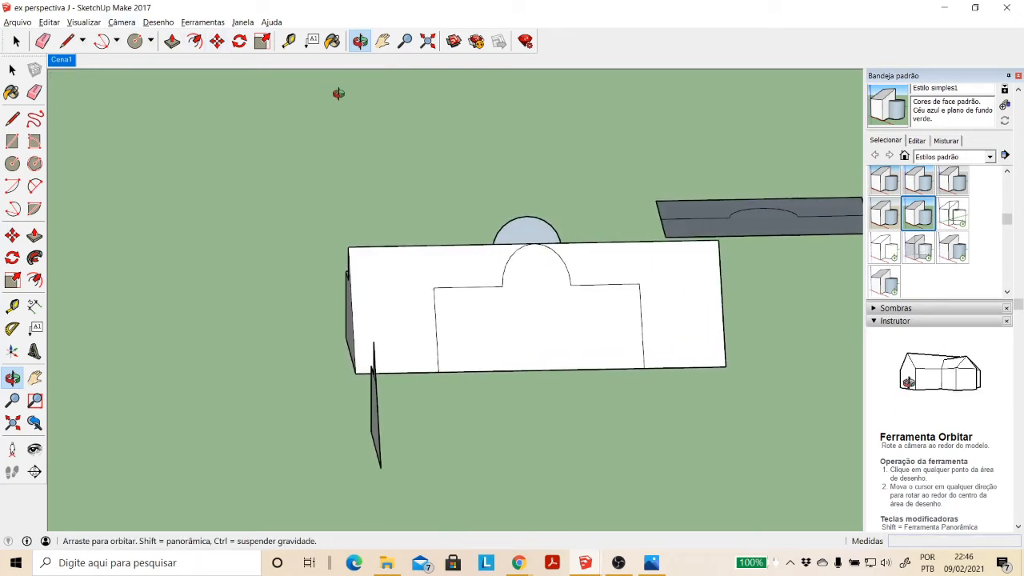
pyautogui.scroll(-1, 339, 95)
pyautogui.moveTo(472, 188); pyautogui.dragTo(426, 191)
pyautogui.click(13, 71)
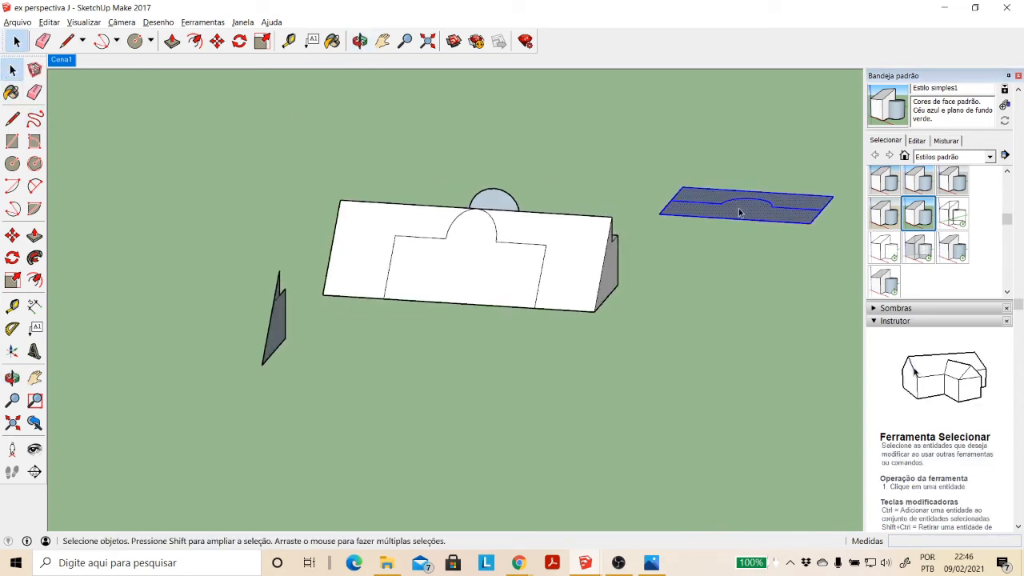
pyautogui.click(12, 235)
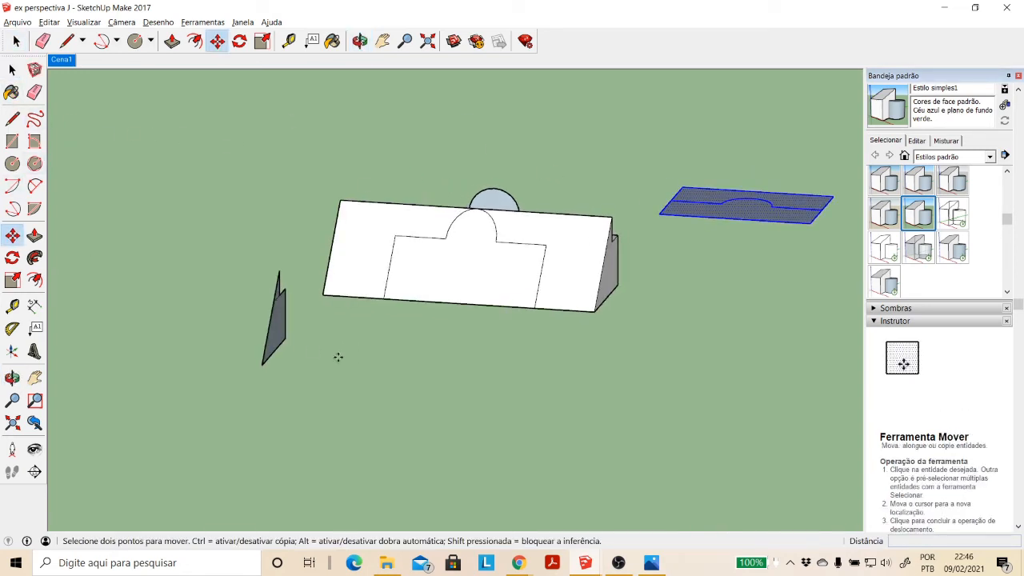
pyautogui.click(451, 386)
pyautogui.click(664, 398)
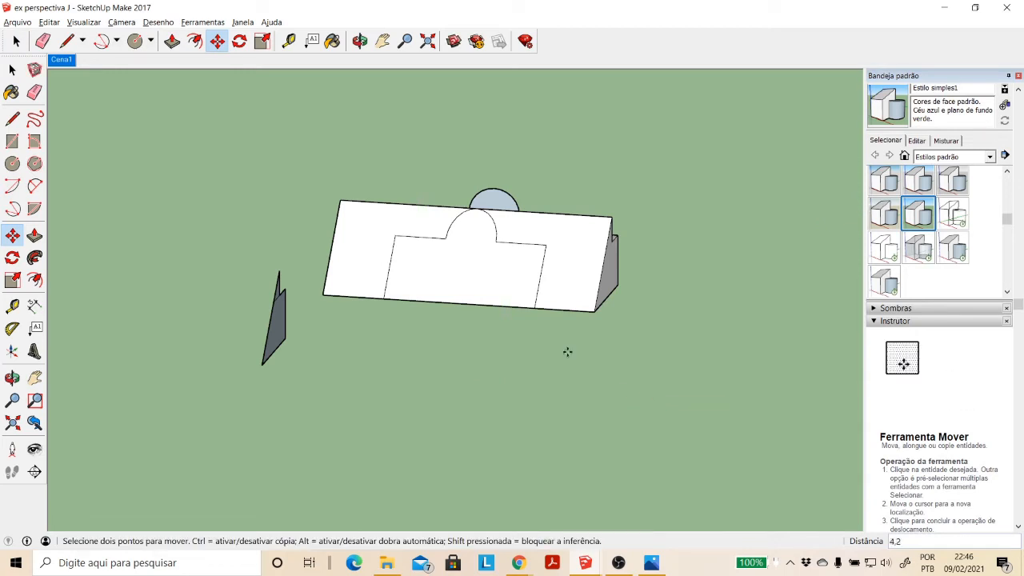
# Step: Move the side-view profile copy about 2,6 along the red axis, farther from the sloped solid
pyautogui.press('space')
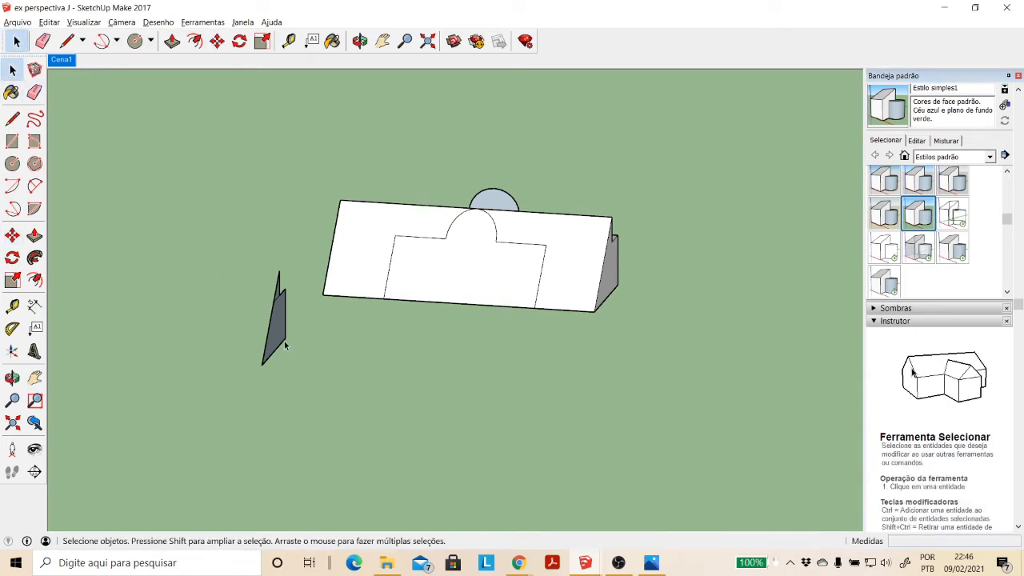
pyautogui.click(281, 330)
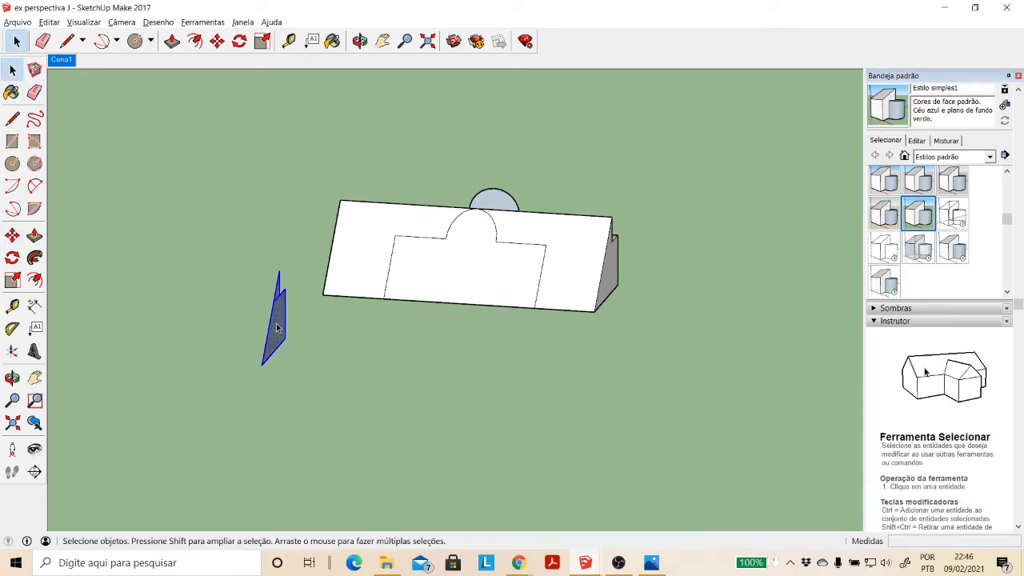
pyautogui.click(12, 235)
pyautogui.click(451, 428)
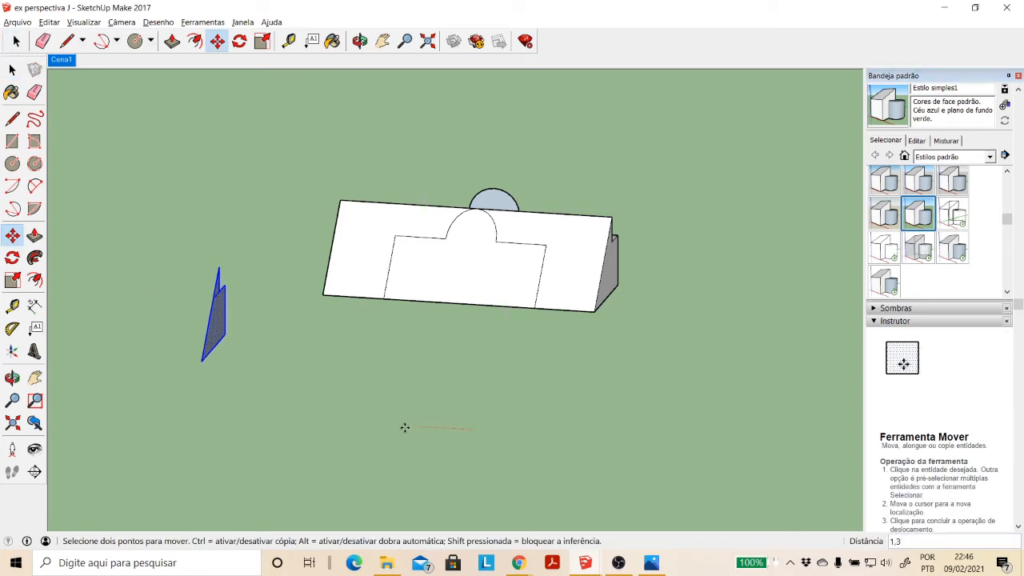
pyautogui.click(343, 416)
# Step: In the standard front view, delete the extruded profile's excess on both sides of the rounded front outline
pyautogui.click(122, 21)
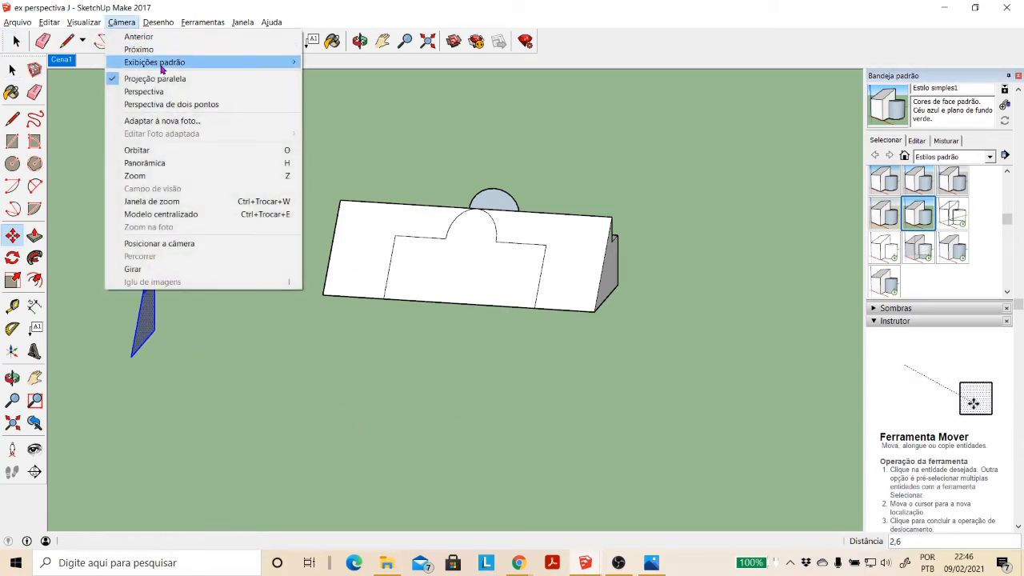
pyautogui.moveTo(206, 64)
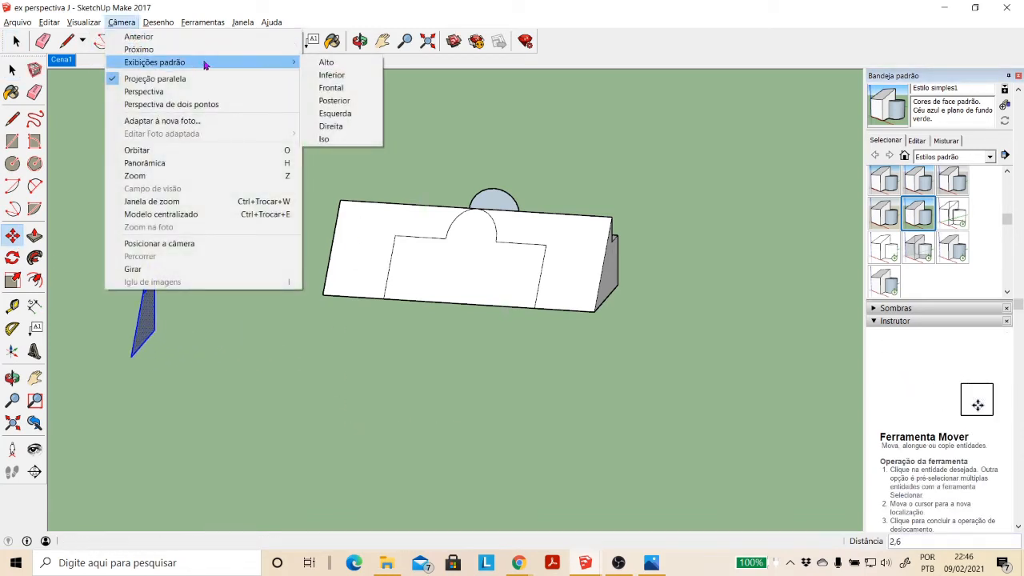
pyautogui.click(351, 89)
pyautogui.click(12, 70)
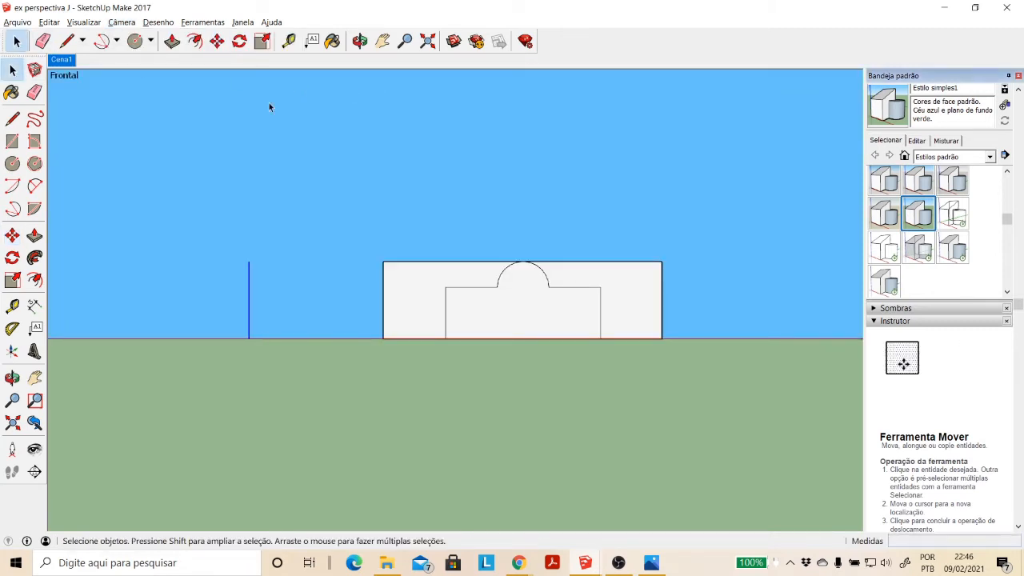
pyautogui.moveTo(637, 243); pyautogui.dragTo(625, 213)
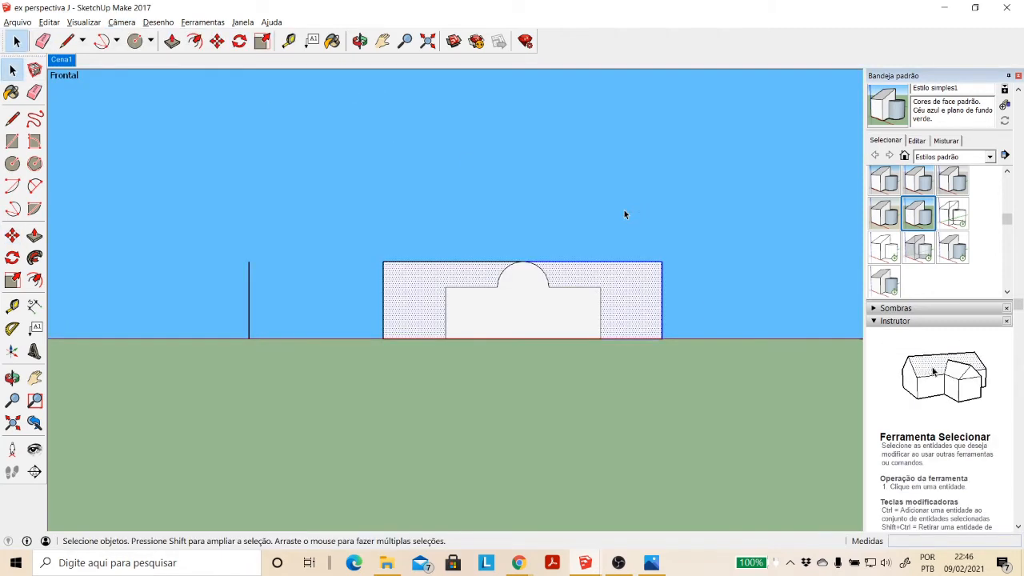
pyautogui.press('Delete')
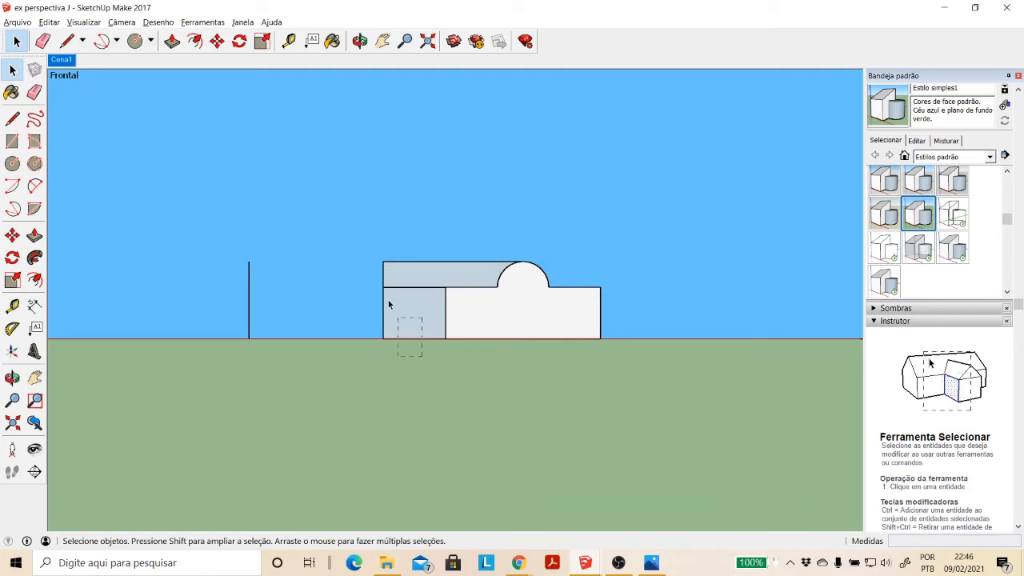
pyautogui.moveTo(389, 304); pyautogui.dragTo(358, 222)
pyautogui.press('Delete')
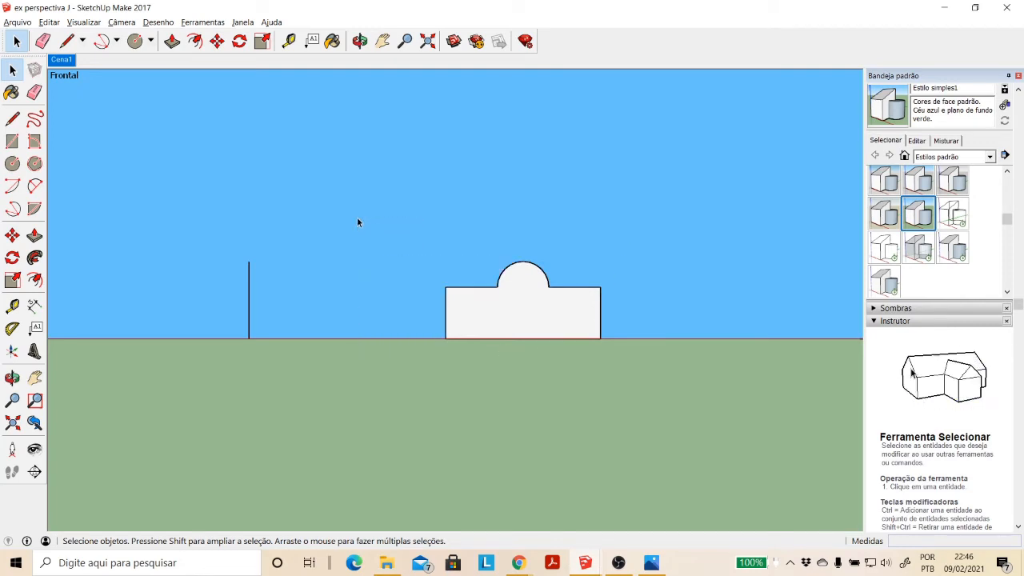
# Step: Delete the two leftover lines across the block's top faces, one on each side of the rounded part
pyautogui.click(359, 41)
pyautogui.moveTo(552, 256); pyautogui.dragTo(355, 386)
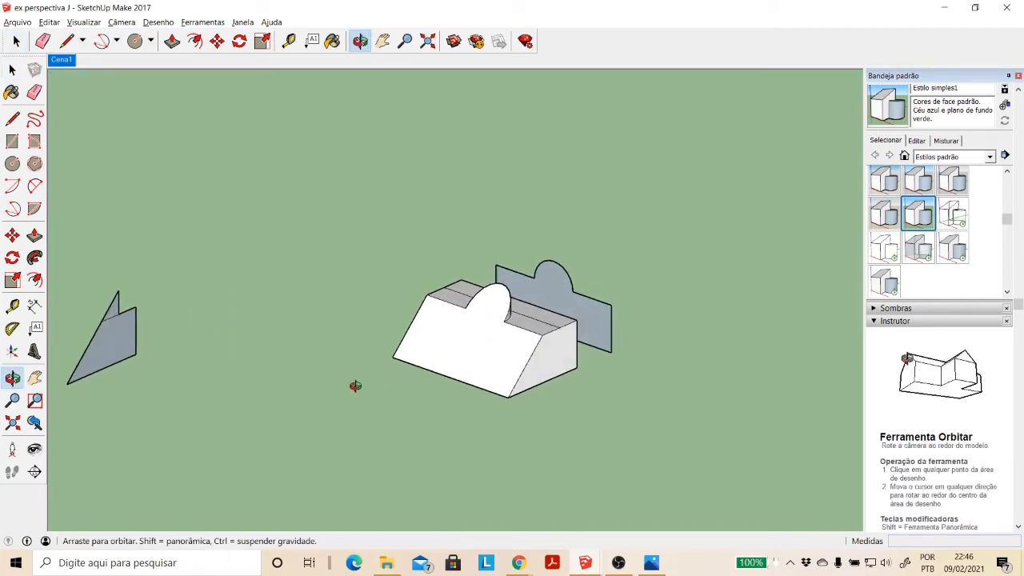
pyautogui.moveTo(493, 292); pyautogui.dragTo(495, 339)
pyautogui.scroll(4, 502, 332)
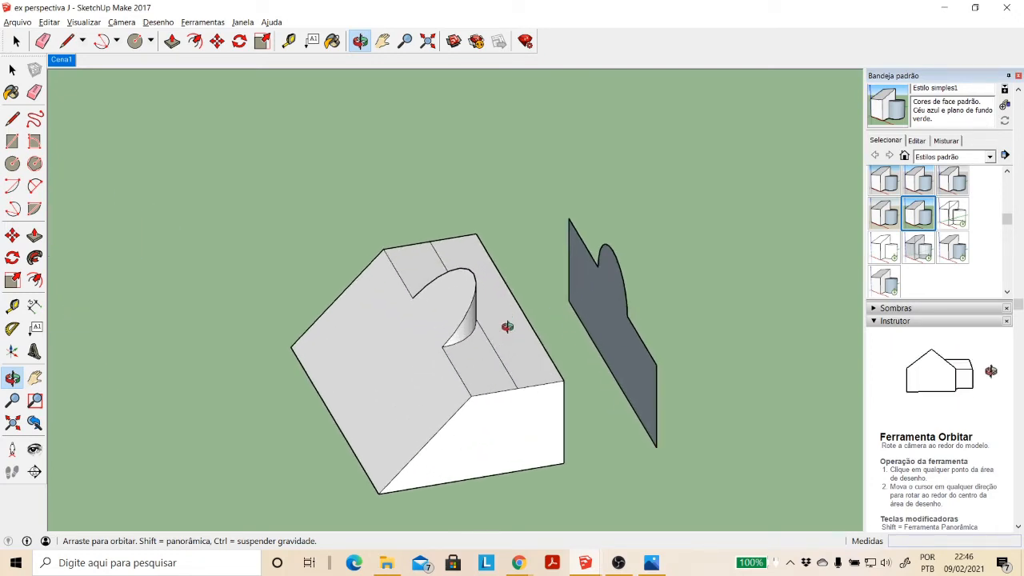
pyautogui.moveTo(429, 315); pyautogui.dragTo(360, 274)
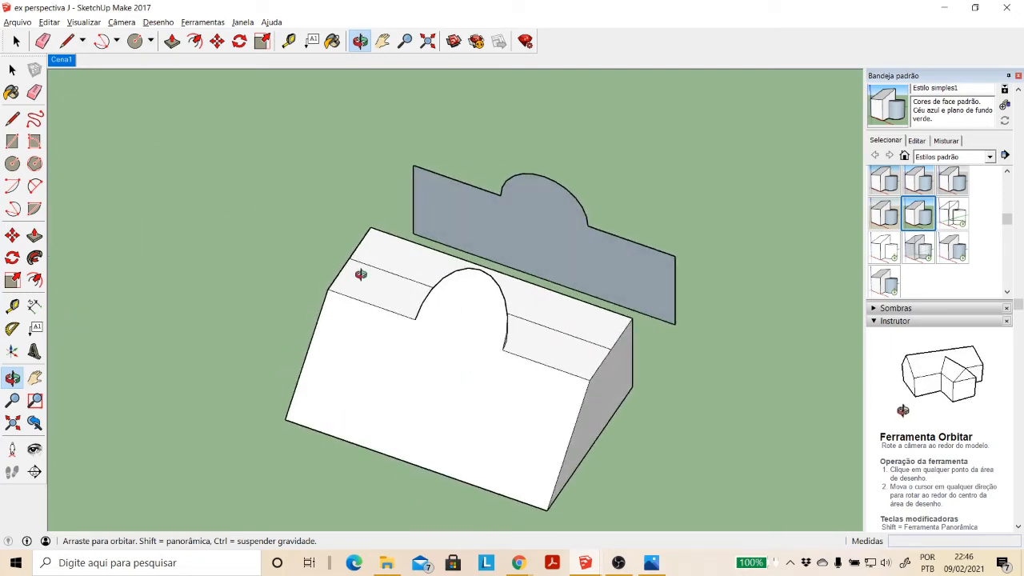
pyautogui.press('space')
pyautogui.click(411, 284)
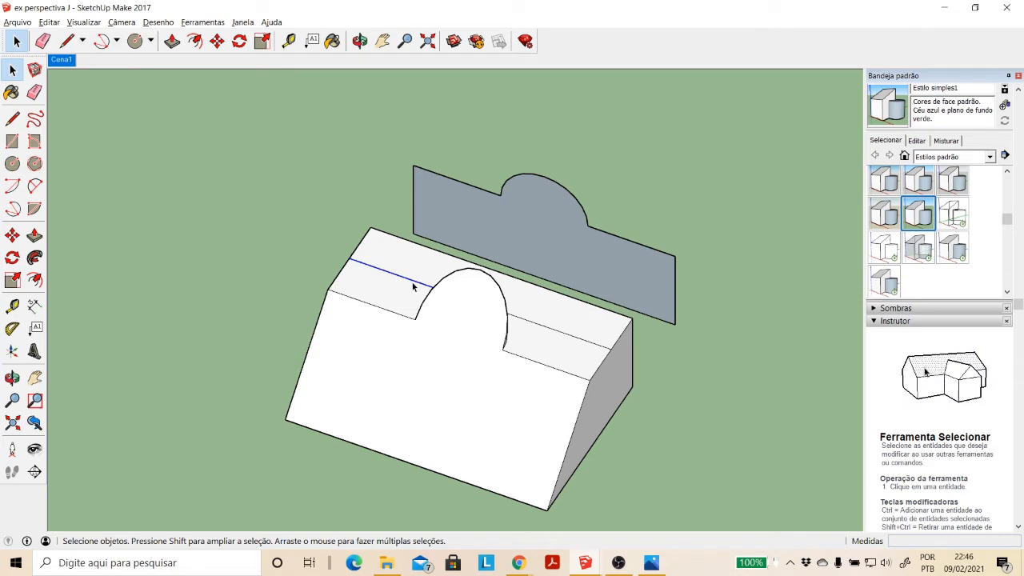
pyautogui.press('Delete')
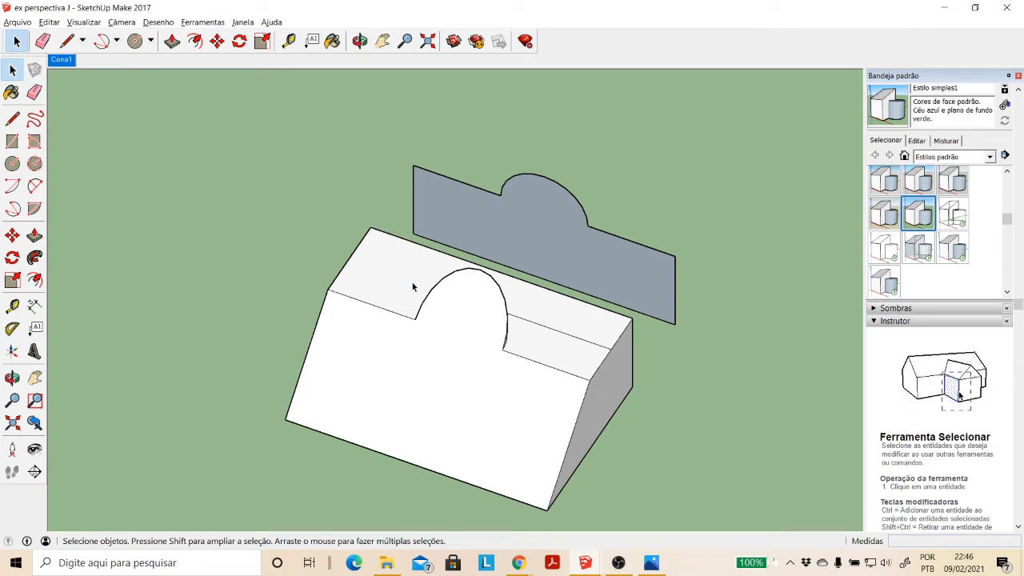
pyautogui.click(531, 326)
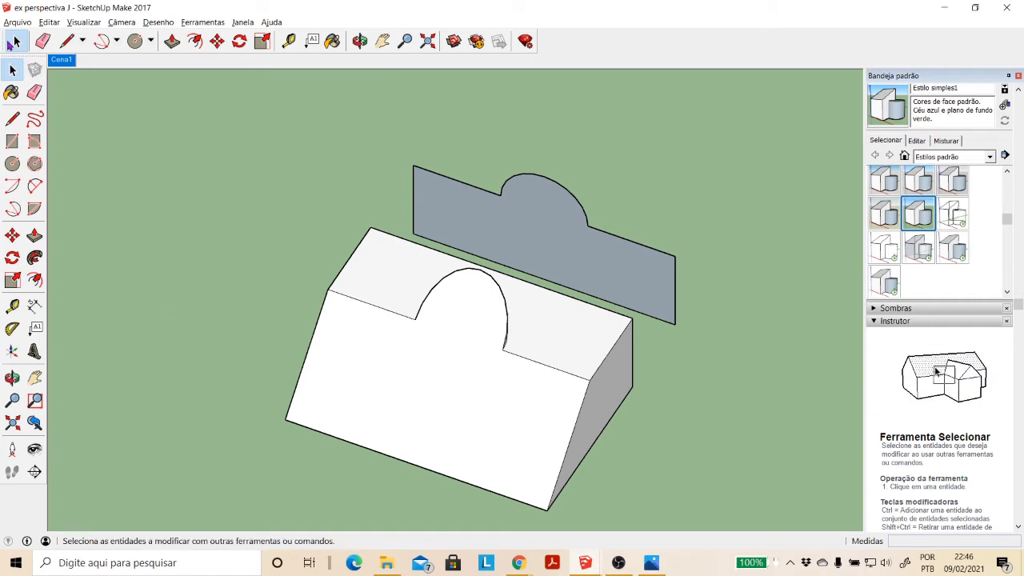
# Step: Examine the sloped solid from another angle and select all its connected geometry
pyautogui.click(360, 41)
pyautogui.moveTo(508, 380); pyautogui.dragTo(493, 342)
pyautogui.moveTo(267, 237); pyautogui.dragTo(320, 302)
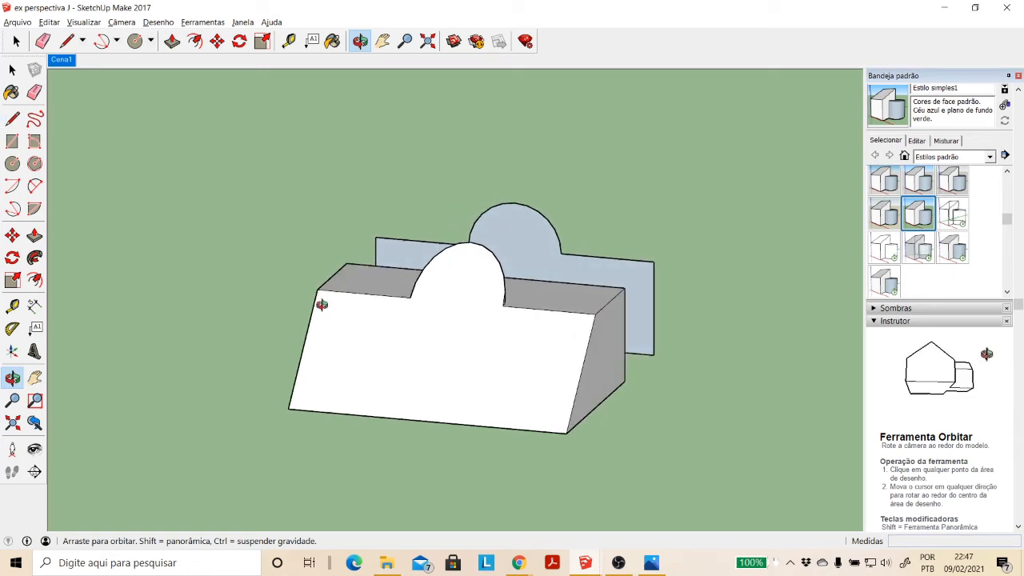
pyautogui.click(12, 70)
pyautogui.click(454, 341)
pyautogui.tripleClick(453, 342)
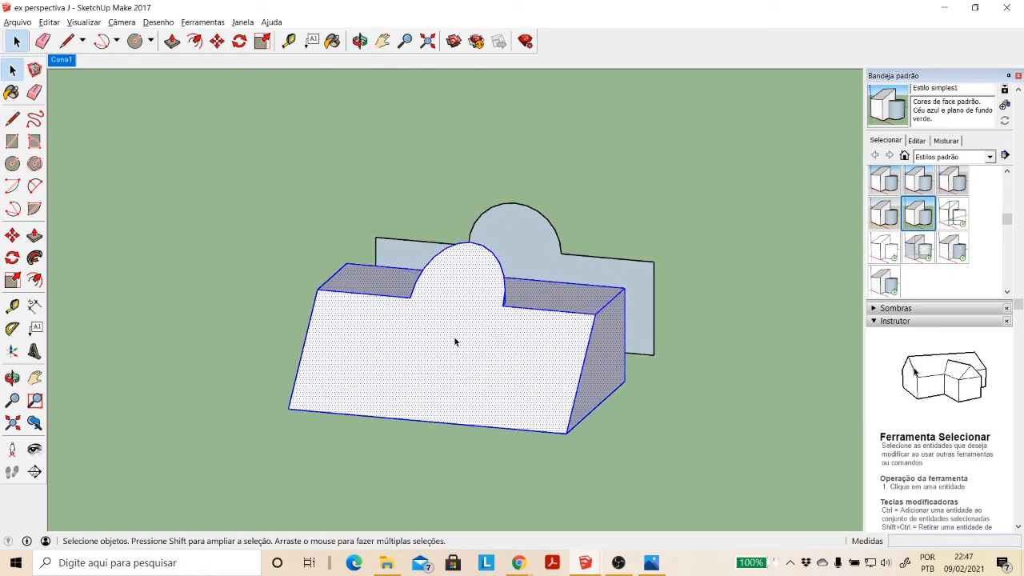
pyautogui.doubleClick(552, 269)
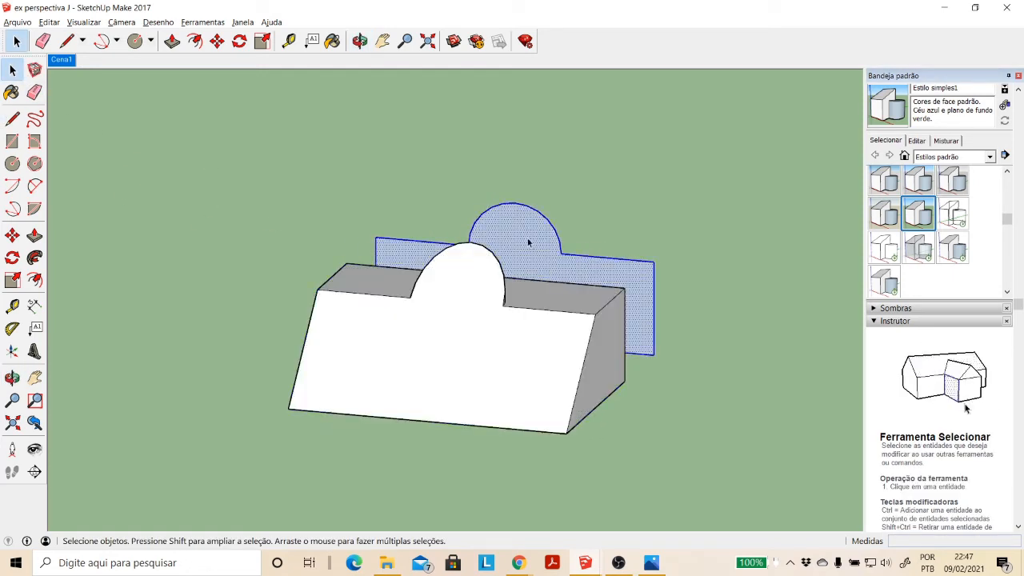
pyautogui.click(12, 235)
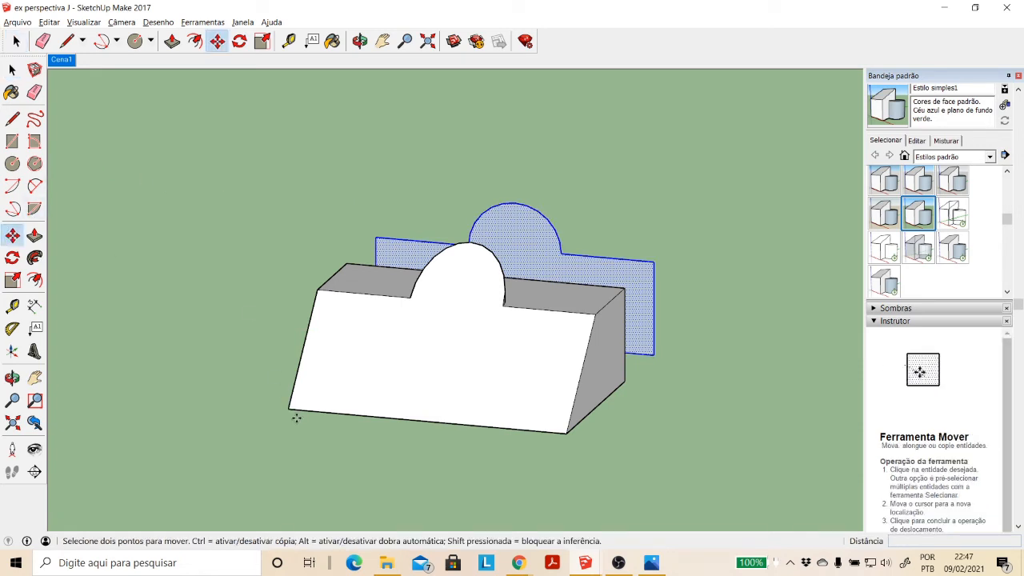
pyautogui.click(281, 433)
pyautogui.press('Escape')
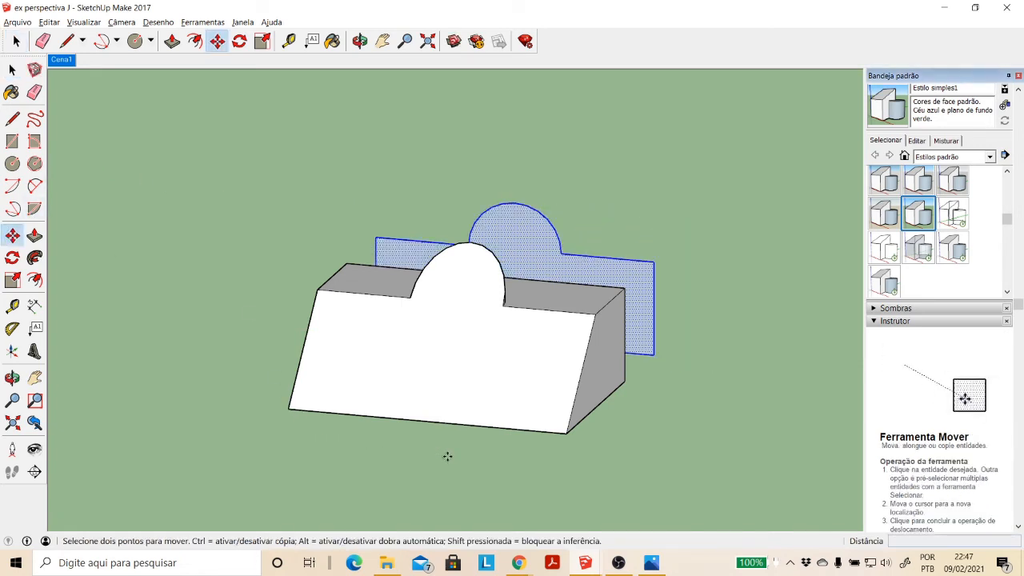
# Step: Compare the sloped solid's outline with the rounded front profile in the standard front view
pyautogui.click(361, 43)
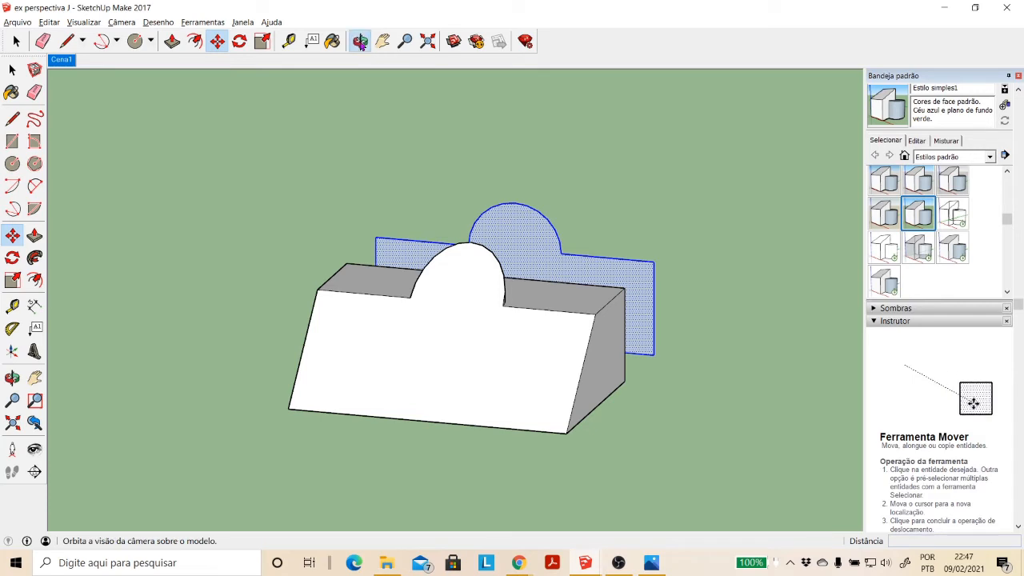
pyautogui.moveTo(351, 328); pyautogui.dragTo(424, 319)
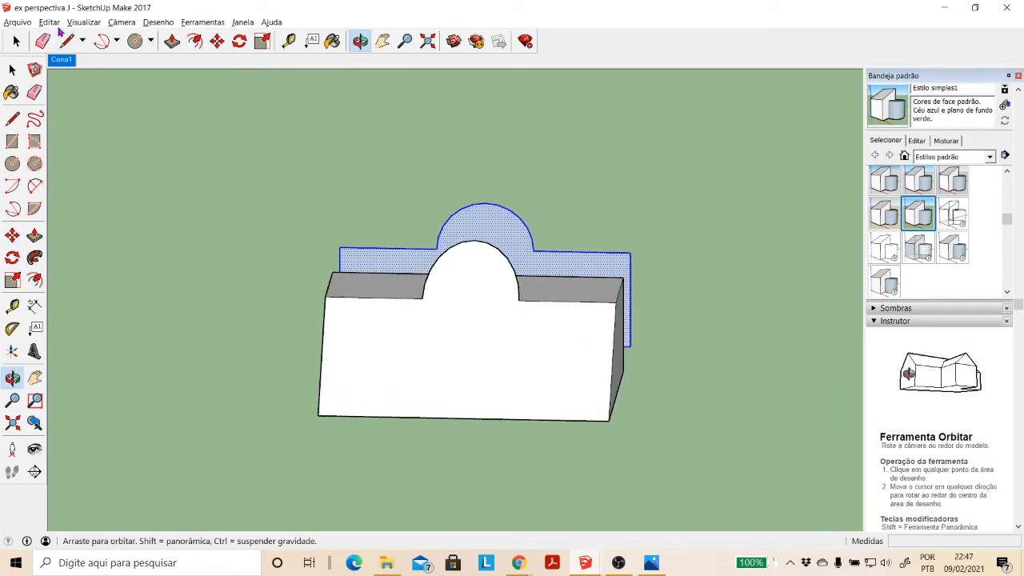
pyautogui.click(121, 21)
pyautogui.moveTo(236, 67)
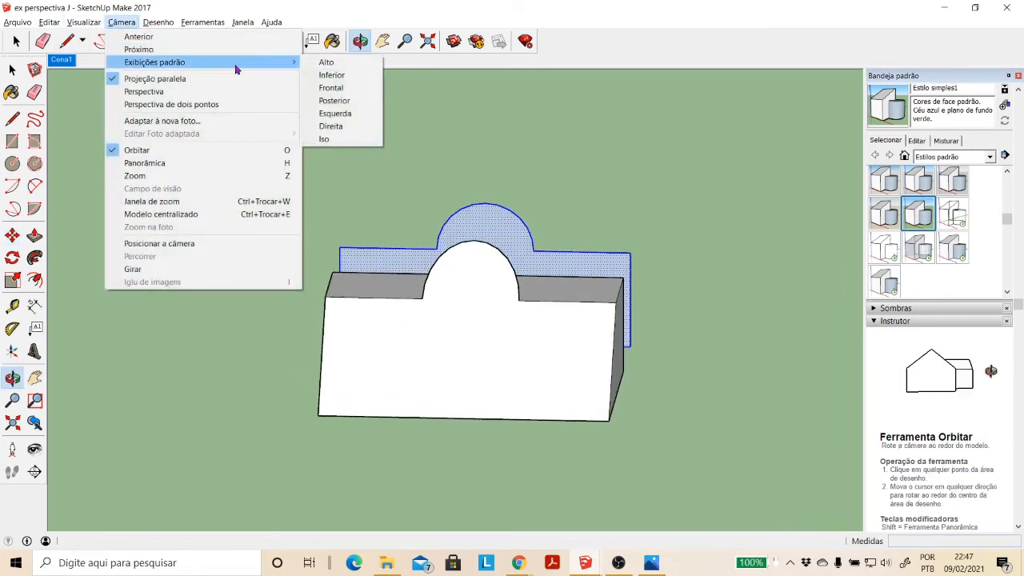
pyautogui.click(336, 88)
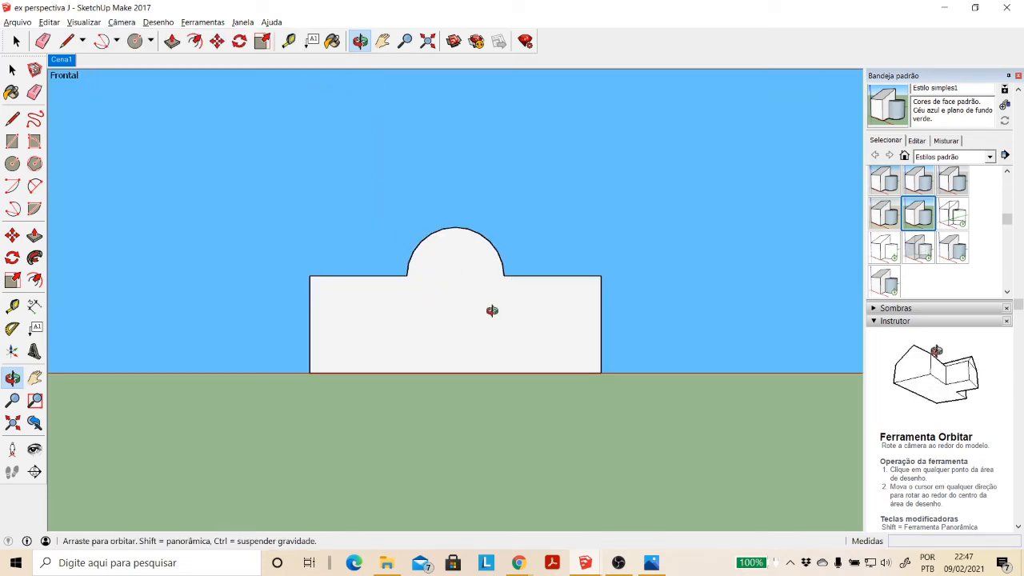
# Step: Examine the back of the solid and the rounded part's vertical edge in X-ray face style, and switch that style off again
pyautogui.click(84, 21)
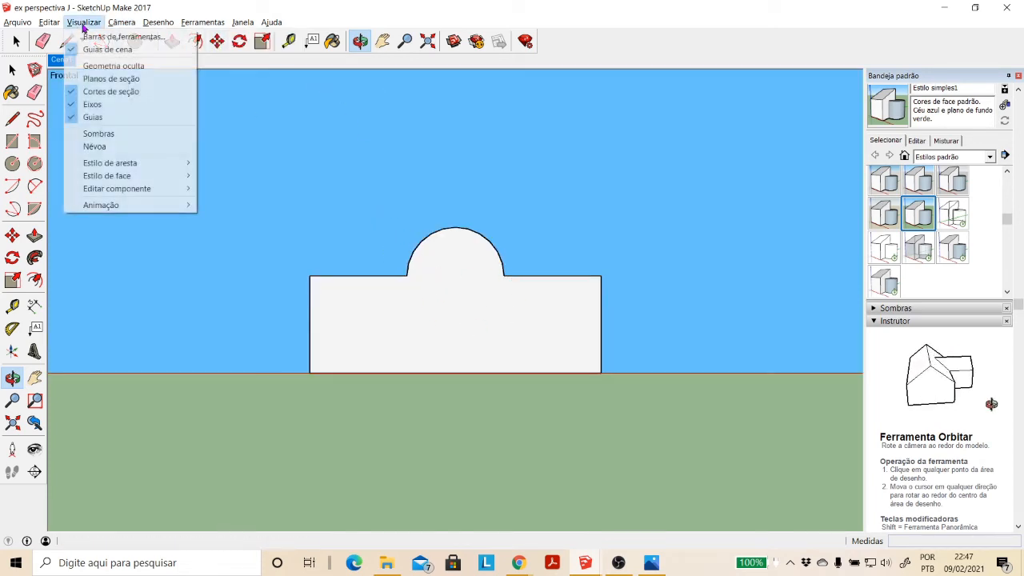
pyautogui.moveTo(130, 177)
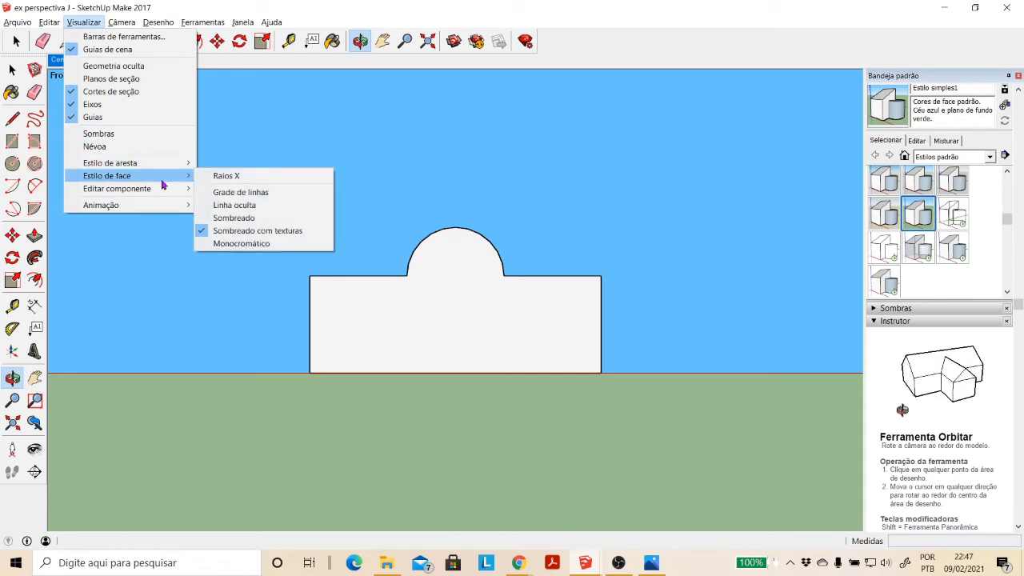
pyautogui.click(213, 176)
pyautogui.moveTo(468, 267); pyautogui.dragTo(494, 290)
pyautogui.moveTo(451, 291); pyautogui.dragTo(101, 279)
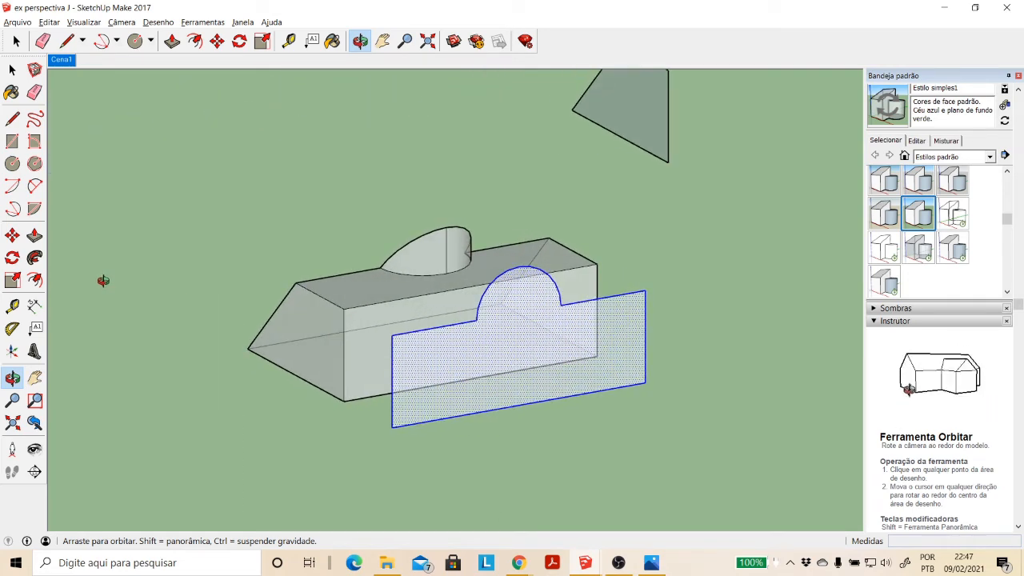
pyautogui.press('space')
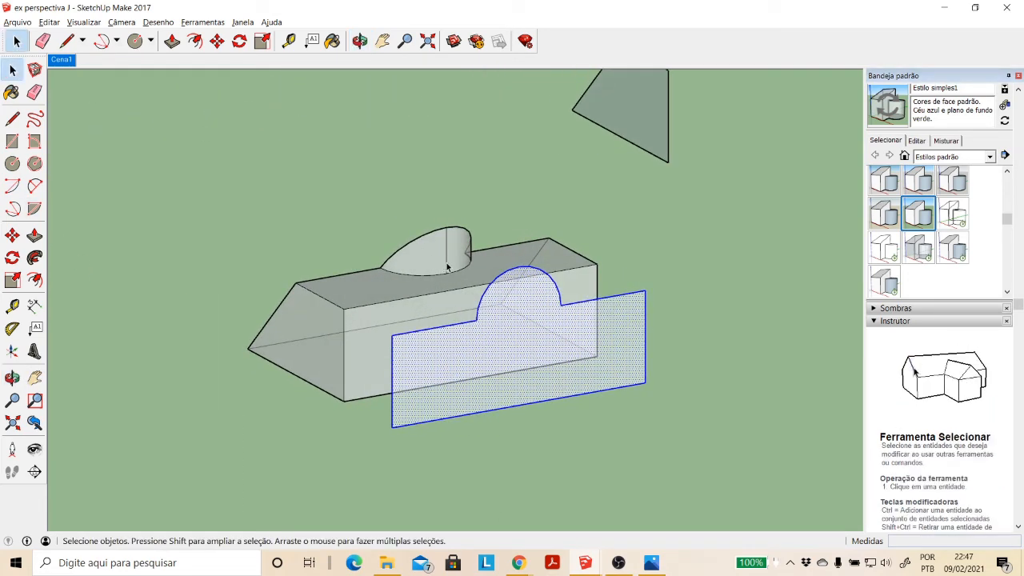
pyautogui.click(448, 267)
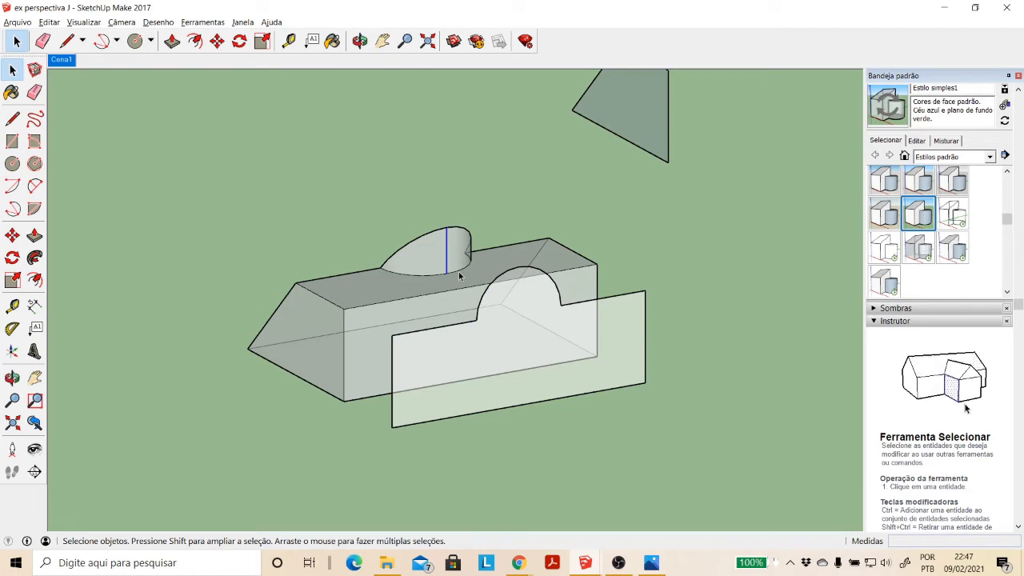
pyautogui.click(122, 21)
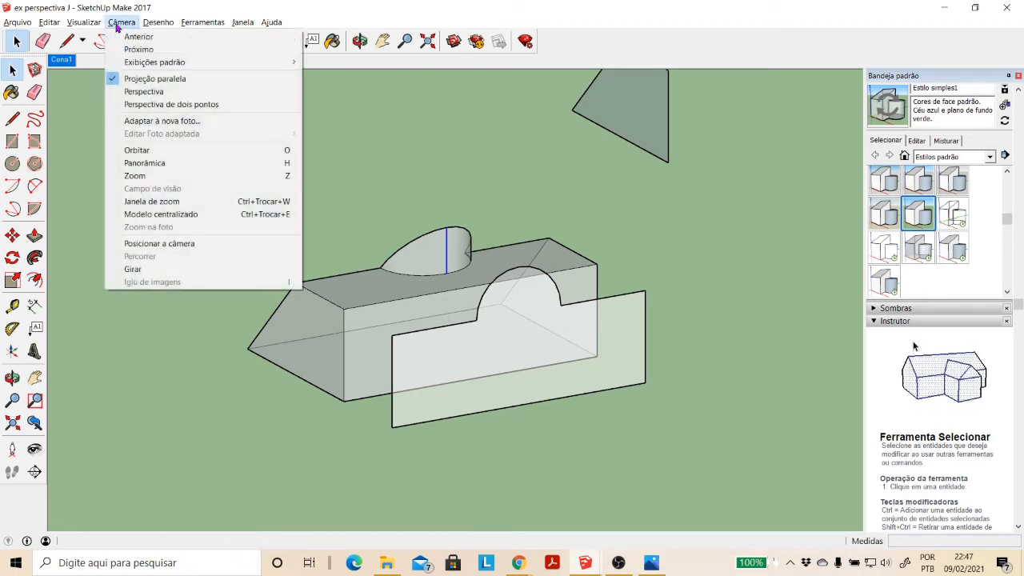
pyautogui.moveTo(124, 182)
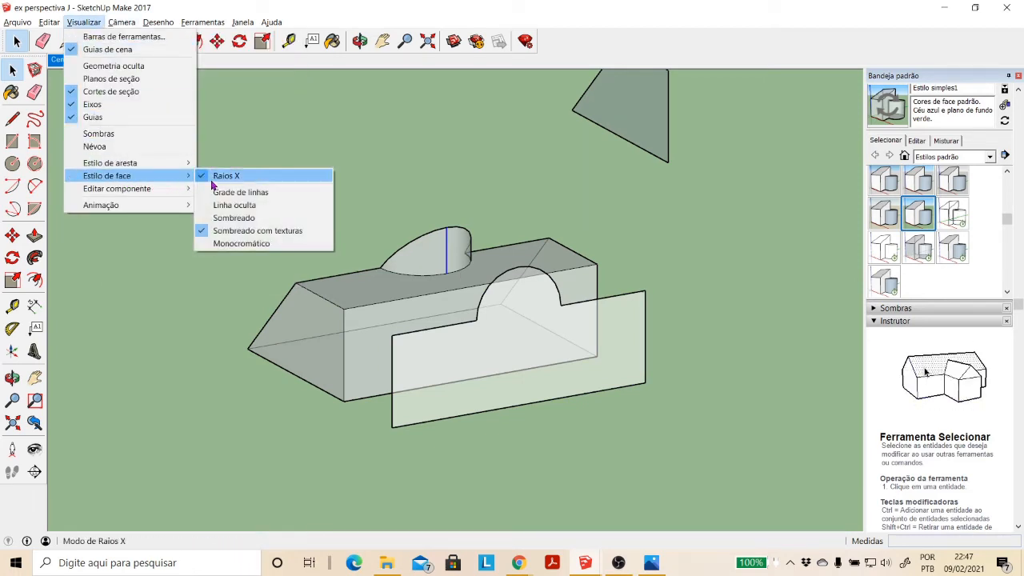
pyautogui.click(215, 177)
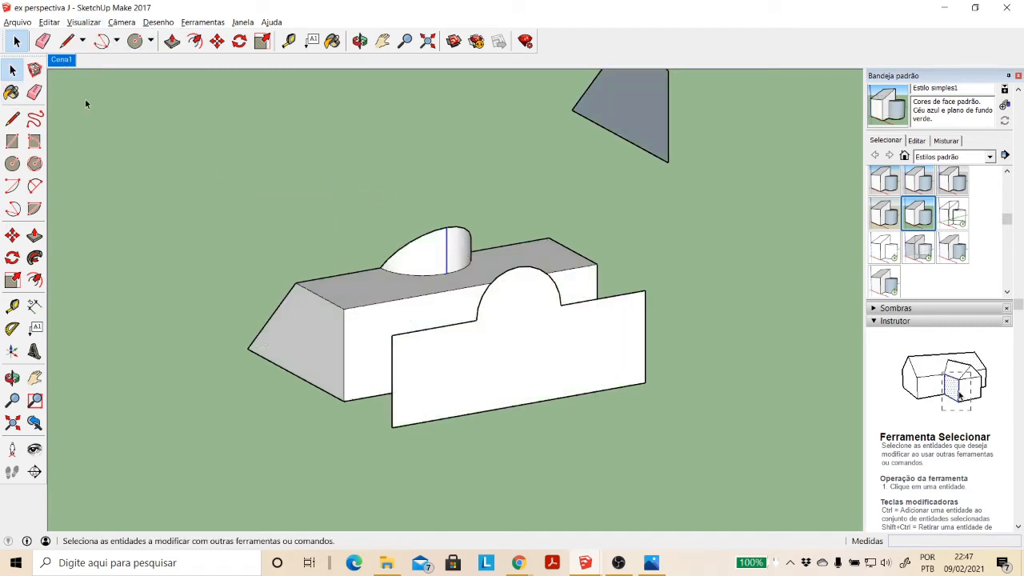
# Step: Try deleting the vertical edge on the back of the rounded part, and undo the deletion
pyautogui.click(447, 263)
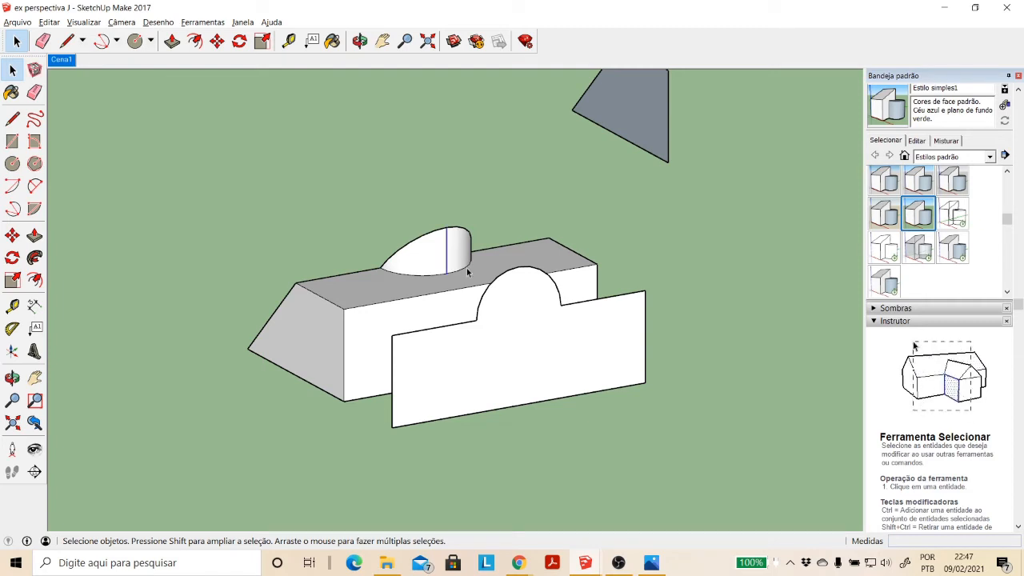
pyautogui.press('Delete')
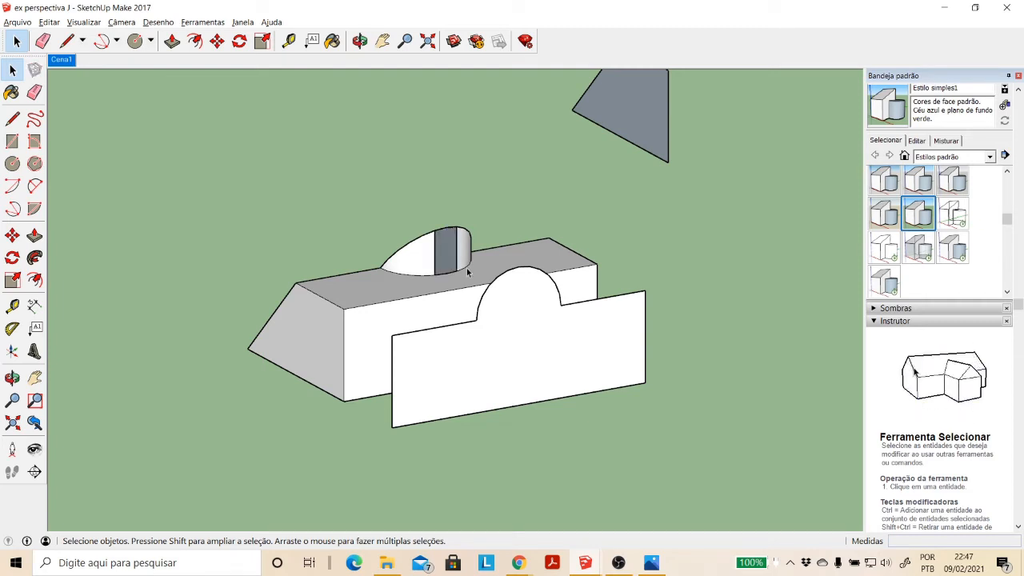
pyautogui.hotkey('ctrl', 'z')
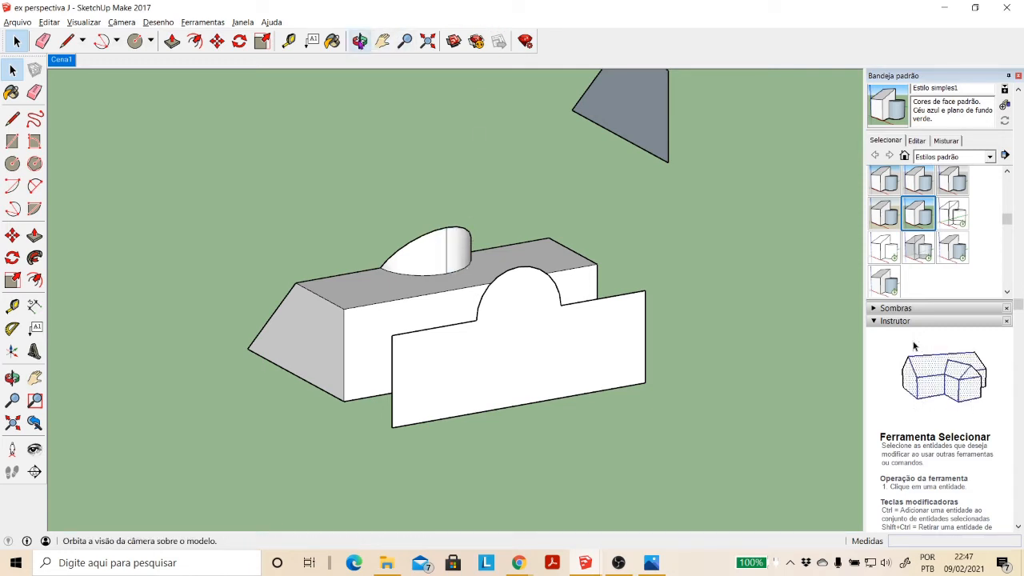
# Step: Check the faces on both sides of the rounded part's vertical edge up close, retry deleting that edge, and undo it
pyautogui.press('o')
pyautogui.moveTo(315, 244); pyautogui.dragTo(392, 279)
pyautogui.scroll(4, 414, 283)
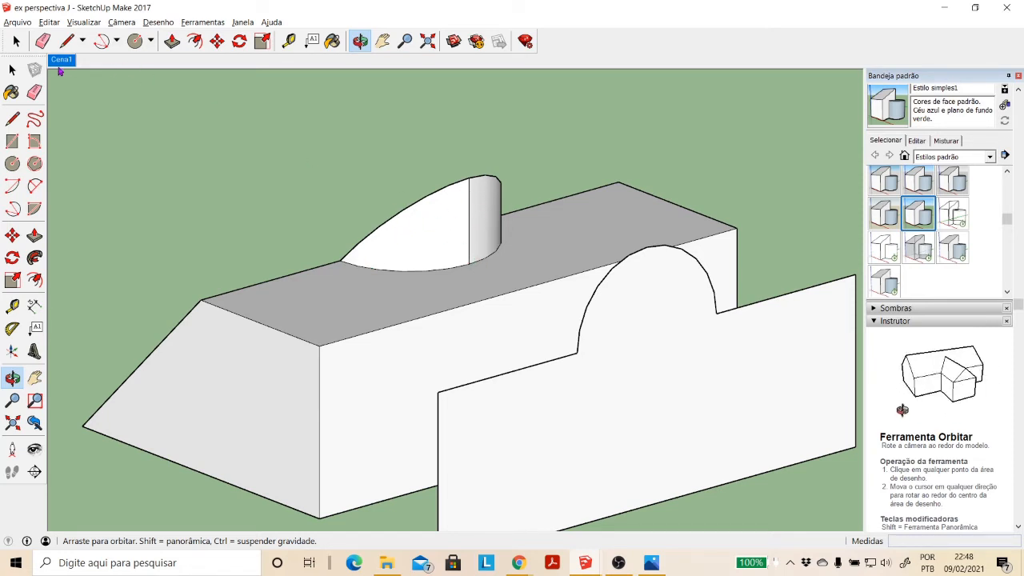
pyautogui.press('space')
pyautogui.click(458, 240)
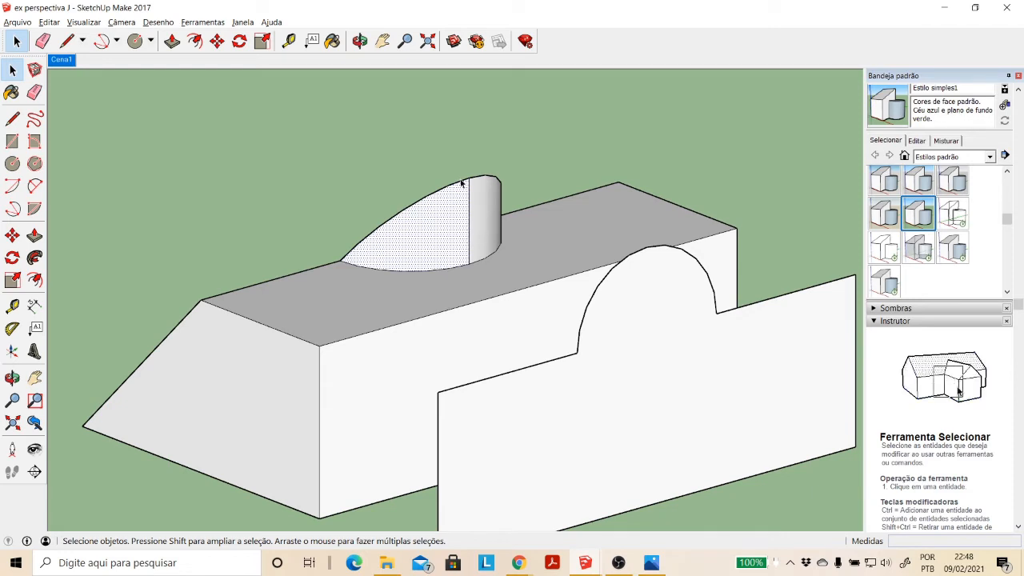
pyautogui.click(478, 214)
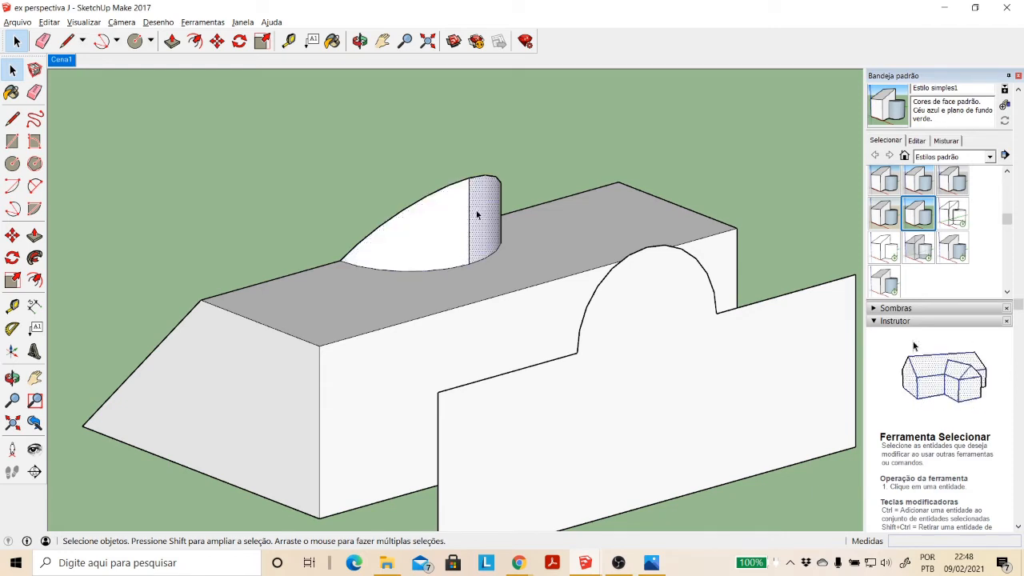
pyautogui.click(469, 216)
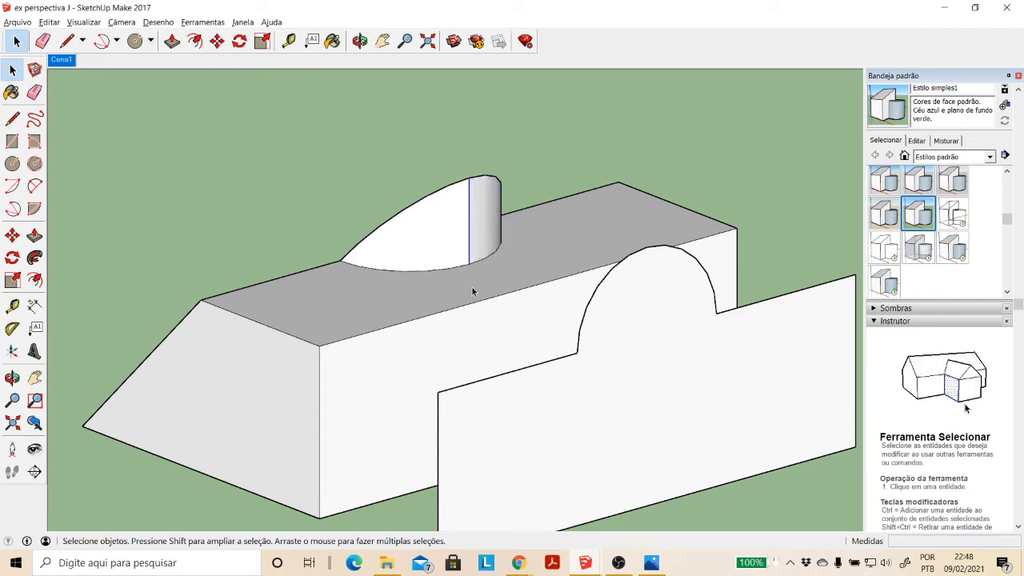
pyautogui.press('Delete')
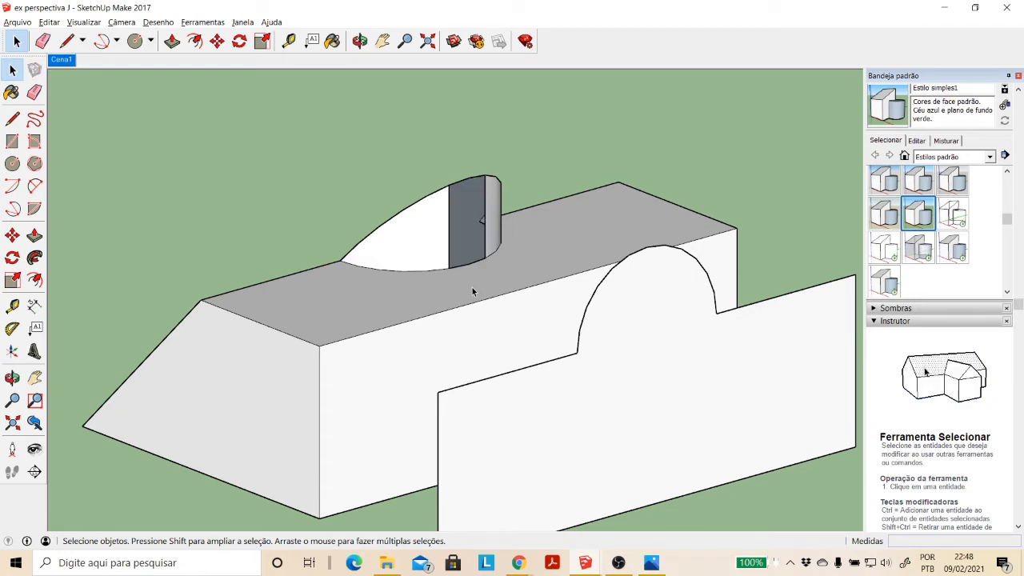
pyautogui.hotkey('ctrl', 'z')
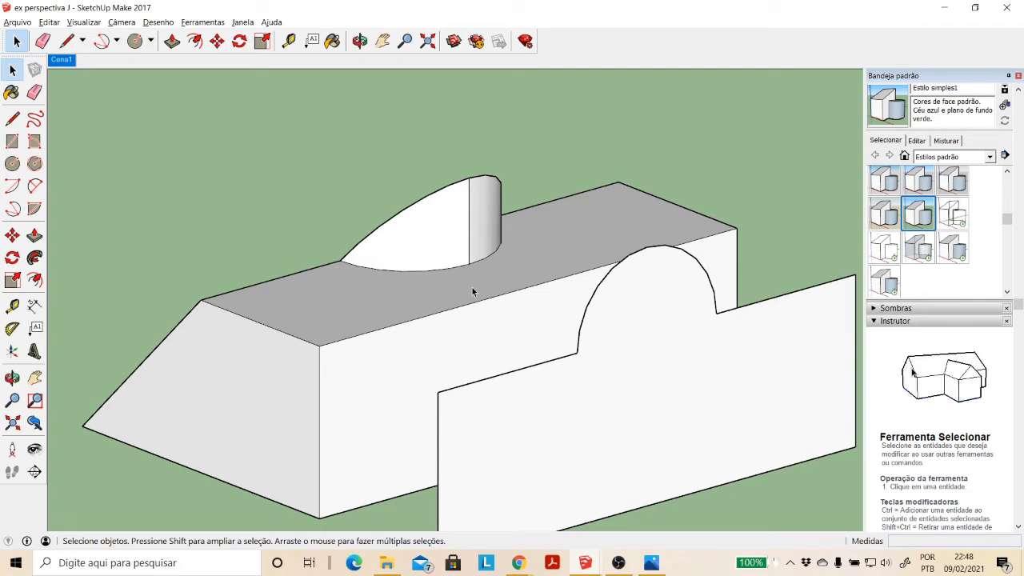
# Step: Hide the vertical edge between the two curved faces on the back of the rounded part
pyautogui.click(469, 240)
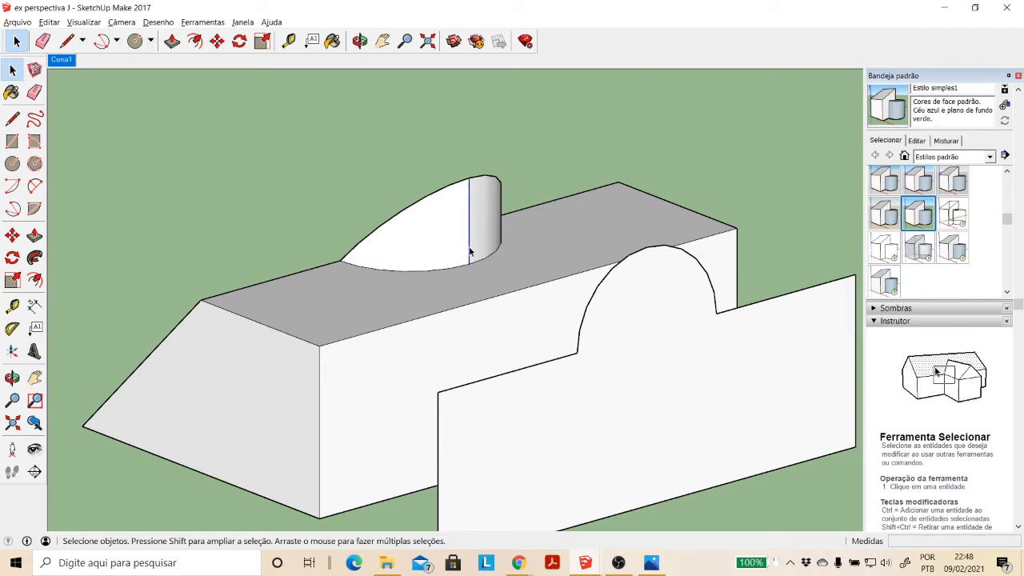
pyautogui.rightClick(470, 252)
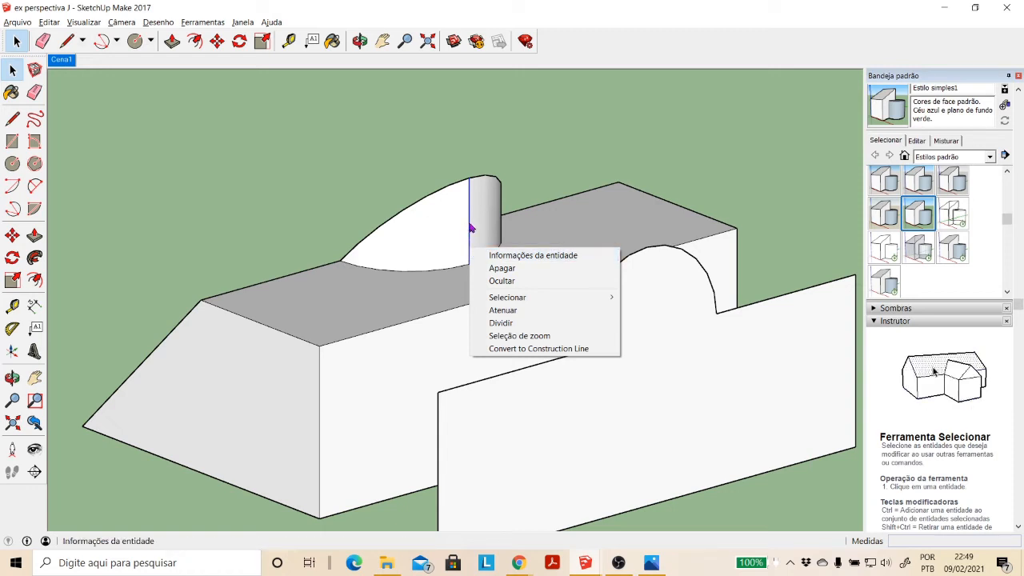
pyautogui.click(496, 282)
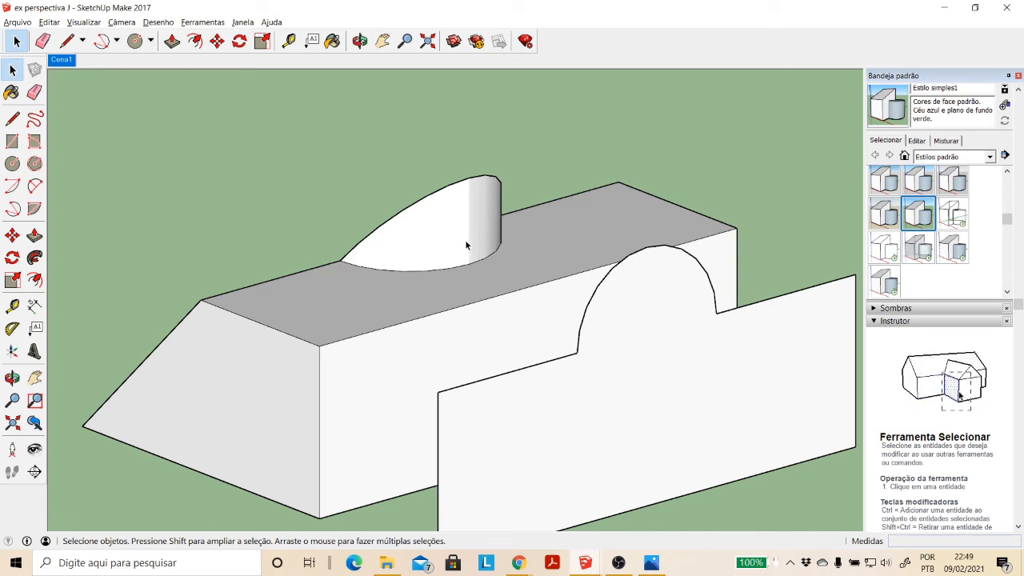
# Step: Inspect the solid from the front side and set the camera to the standard front view
pyautogui.click(359, 41)
pyautogui.moveTo(347, 192); pyautogui.dragTo(552, 250)
pyautogui.moveTo(396, 283); pyautogui.dragTo(453, 328)
pyautogui.click(121, 23)
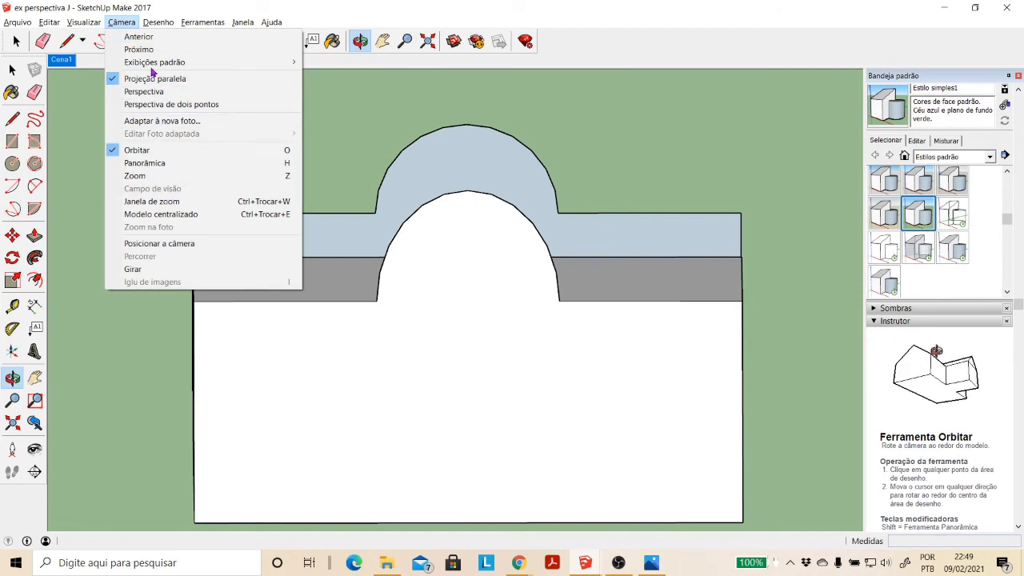
pyautogui.moveTo(152, 62)
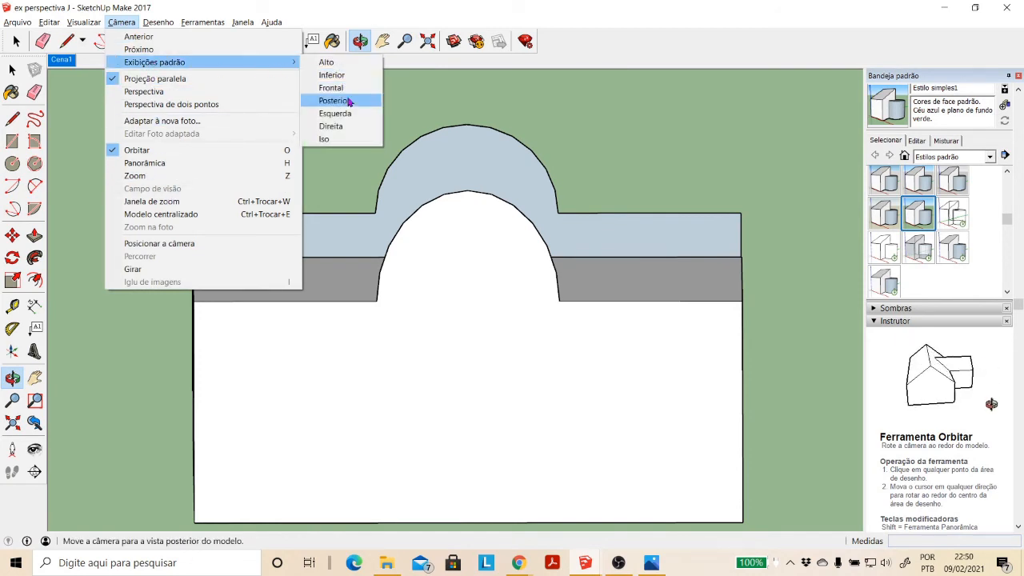
pyautogui.click(345, 90)
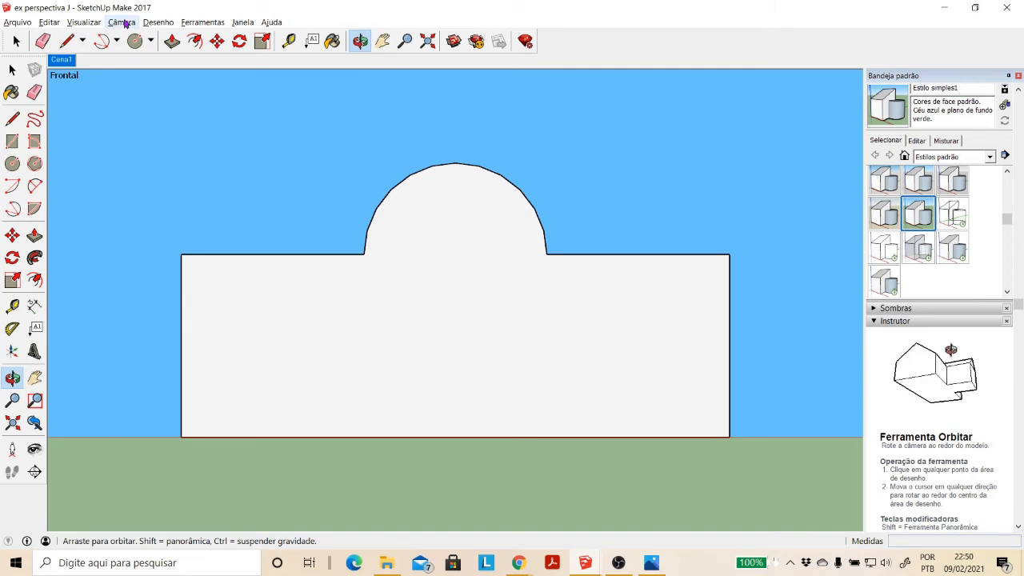
# Step: Inspect the solid and the profile behind it from an angle in X-ray face style, and switch the style off again
pyautogui.click(84, 23)
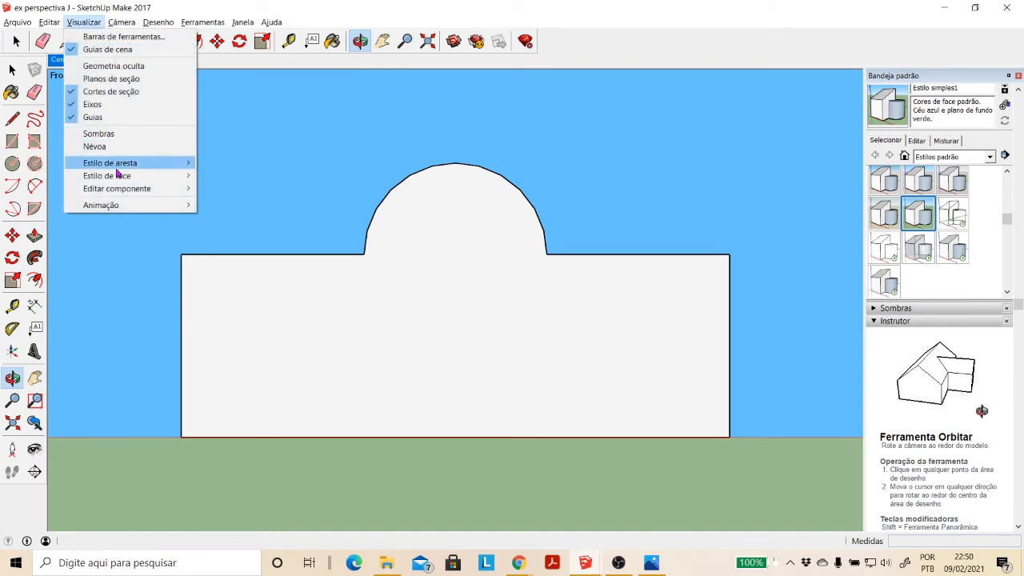
pyautogui.moveTo(120, 176)
pyautogui.click(213, 180)
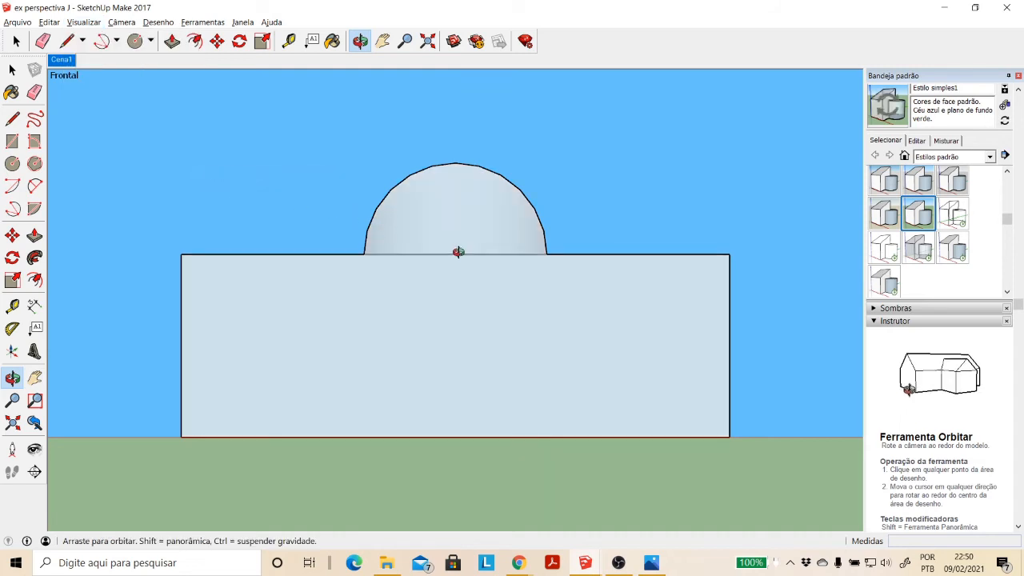
pyautogui.moveTo(500, 275)
pyautogui.mouseDown()
pyautogui.moveTo(491, 313)
pyautogui.moveTo(502, 274)
pyautogui.mouseUp()
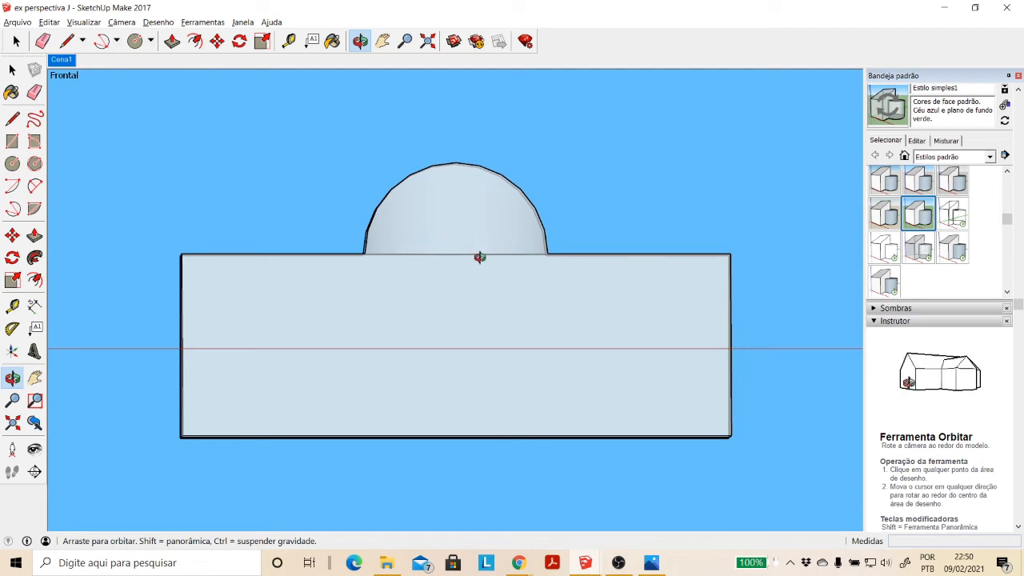
pyautogui.moveTo(517, 259); pyautogui.dragTo(469, 296)
pyautogui.scroll(-4, 472, 295)
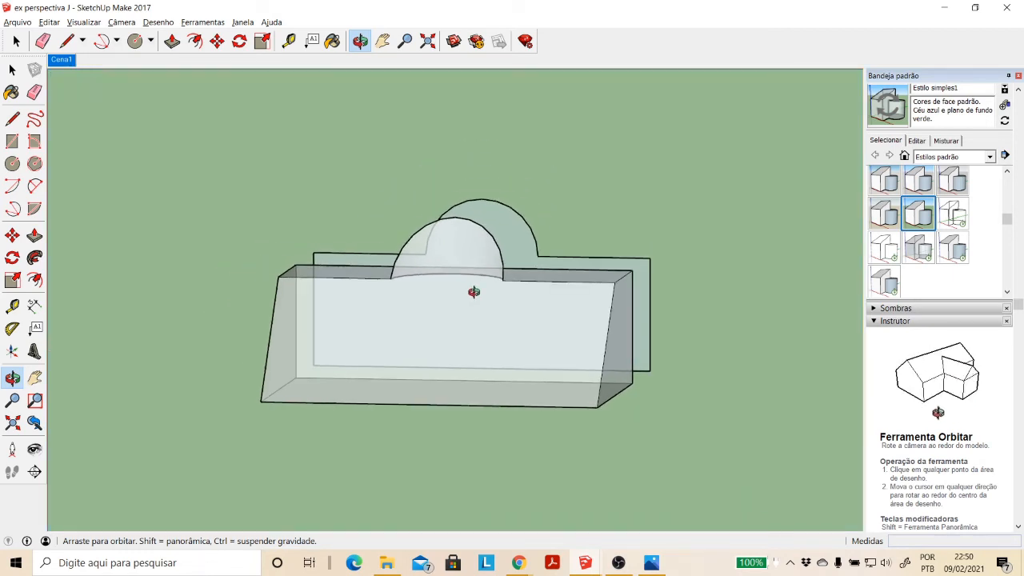
pyautogui.scroll(-2, 474, 293)
pyautogui.click(121, 22)
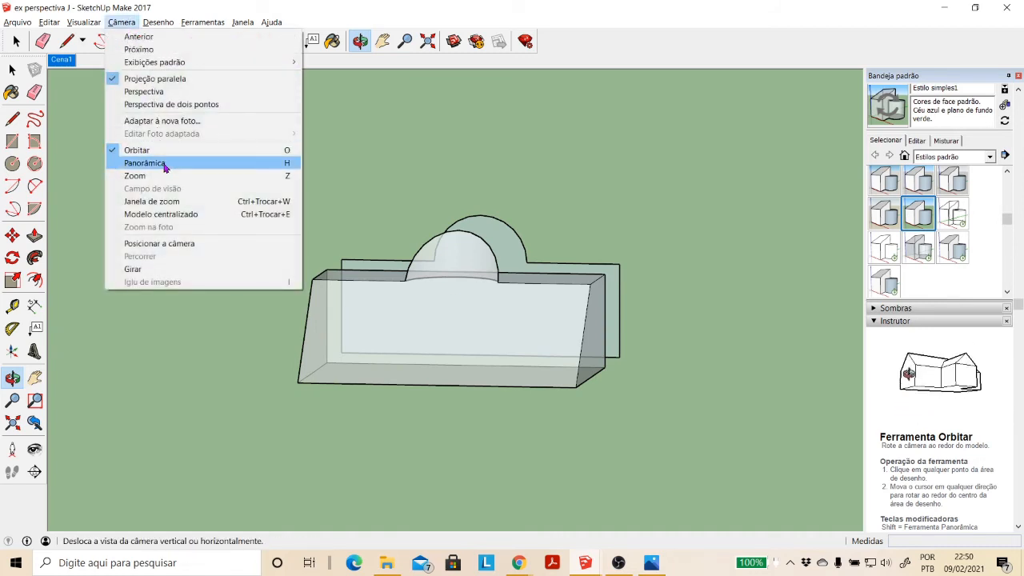
pyautogui.moveTo(83, 21)
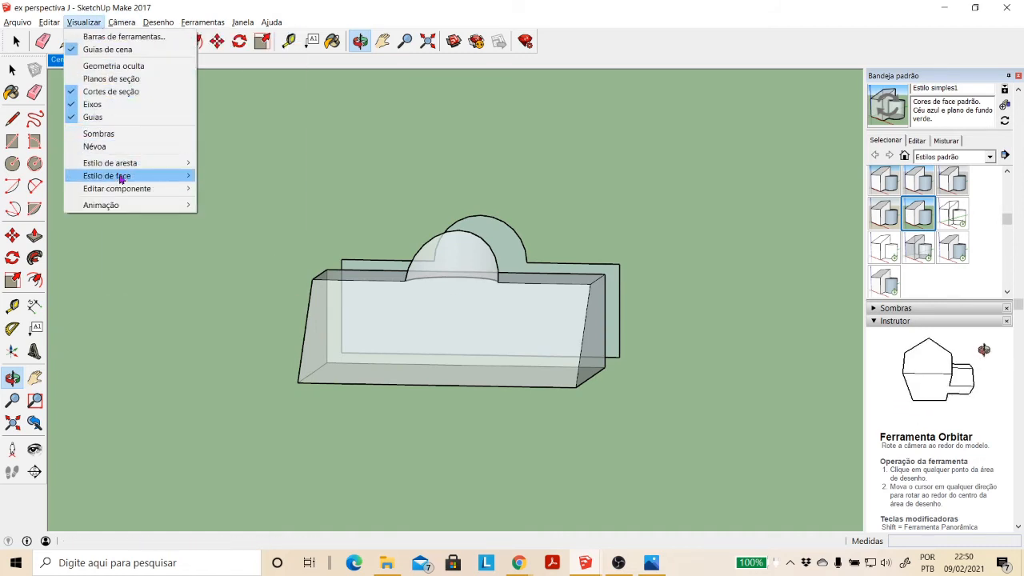
pyautogui.moveTo(121, 179)
pyautogui.click(260, 175)
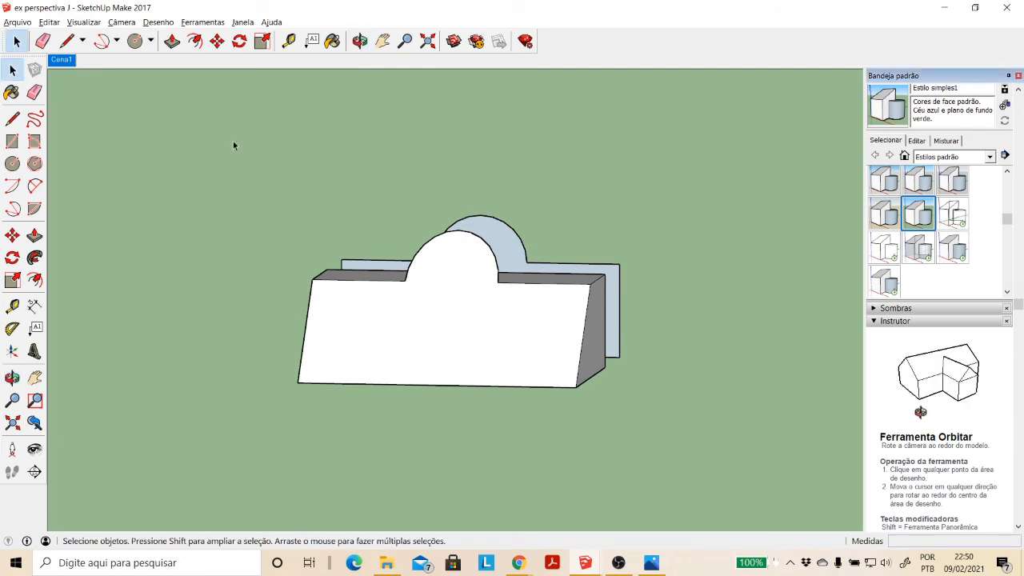
# Step: Move the flat front profile out from behind the solid so it stands directly beside it
pyautogui.tripleClick(540, 326)
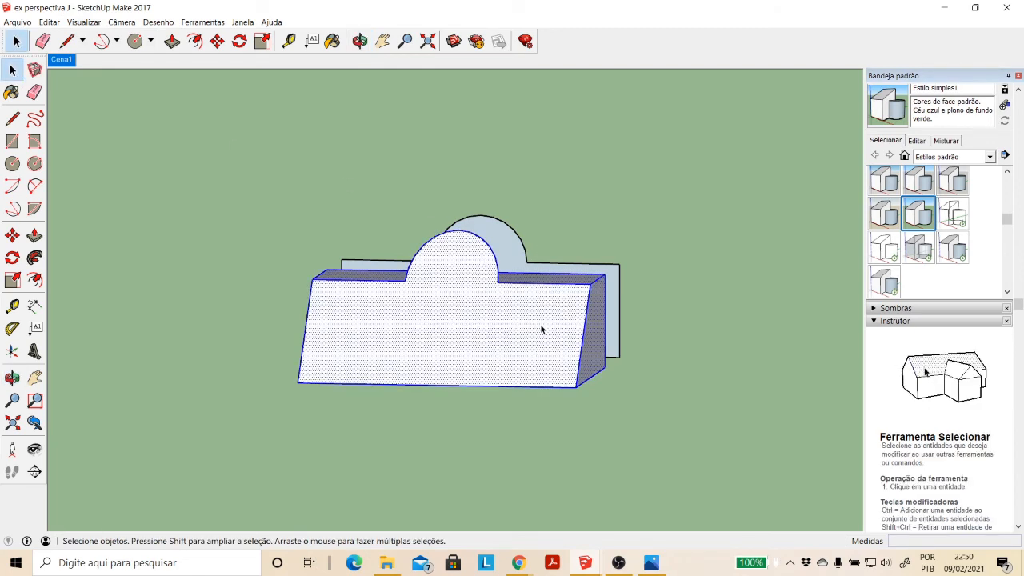
pyautogui.tripleClick(519, 269)
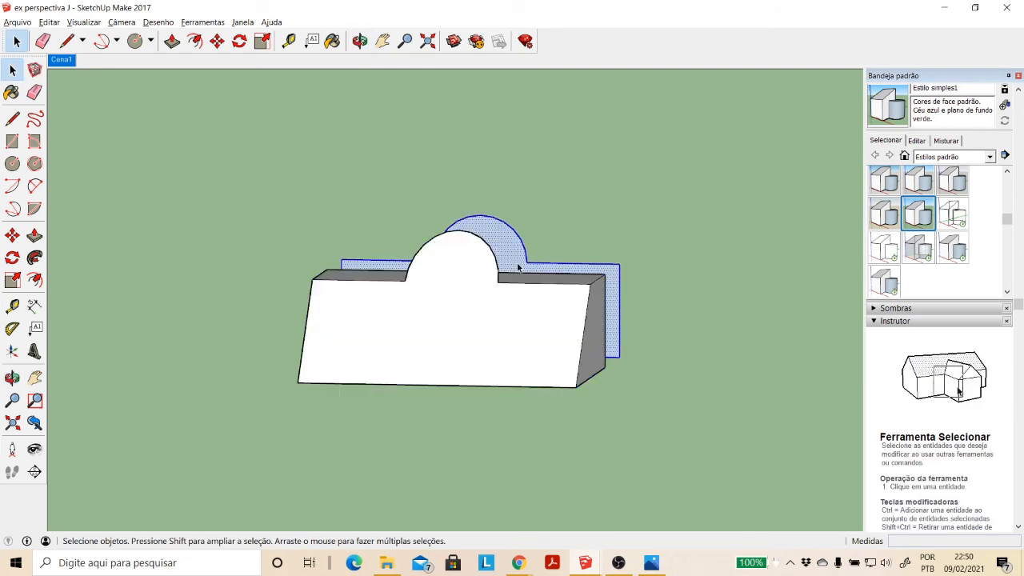
pyautogui.click(217, 41)
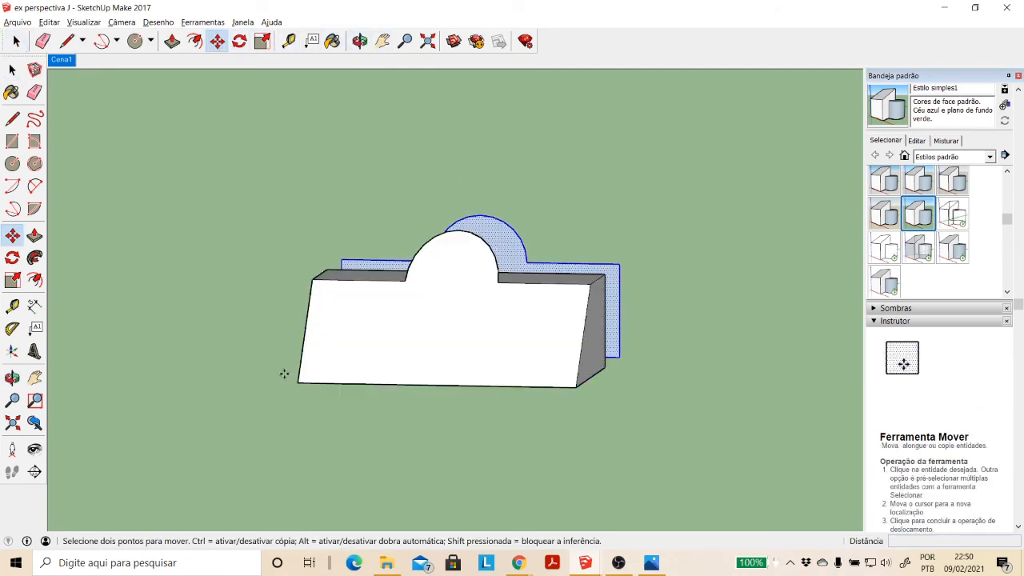
pyautogui.click(510, 448)
pyautogui.press('space')
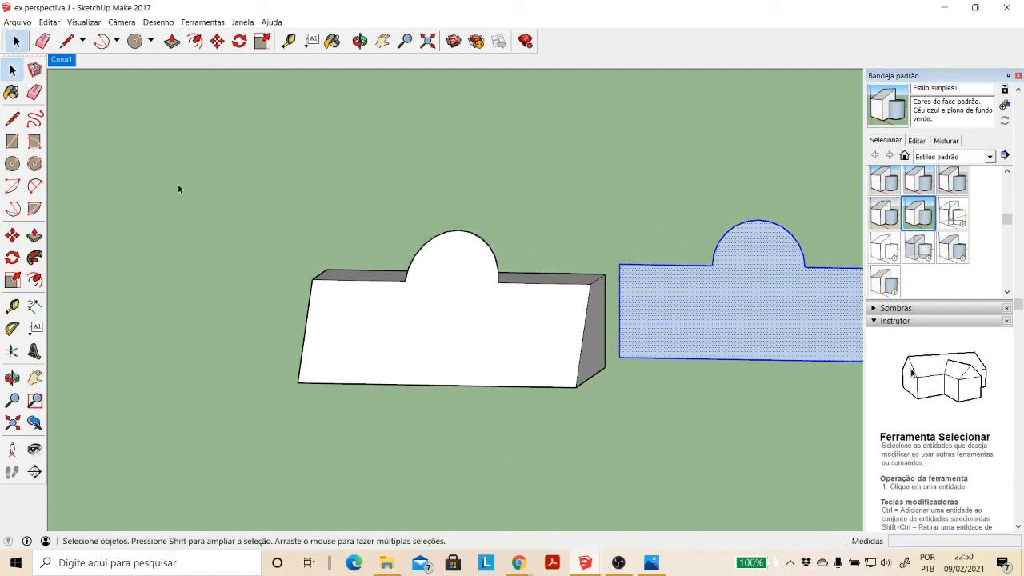
# Step: Draw a line across the base of the profile's semicircle, between the arc's endpoints, and make it dashed
pyautogui.click(178, 186)
pyautogui.press('l')
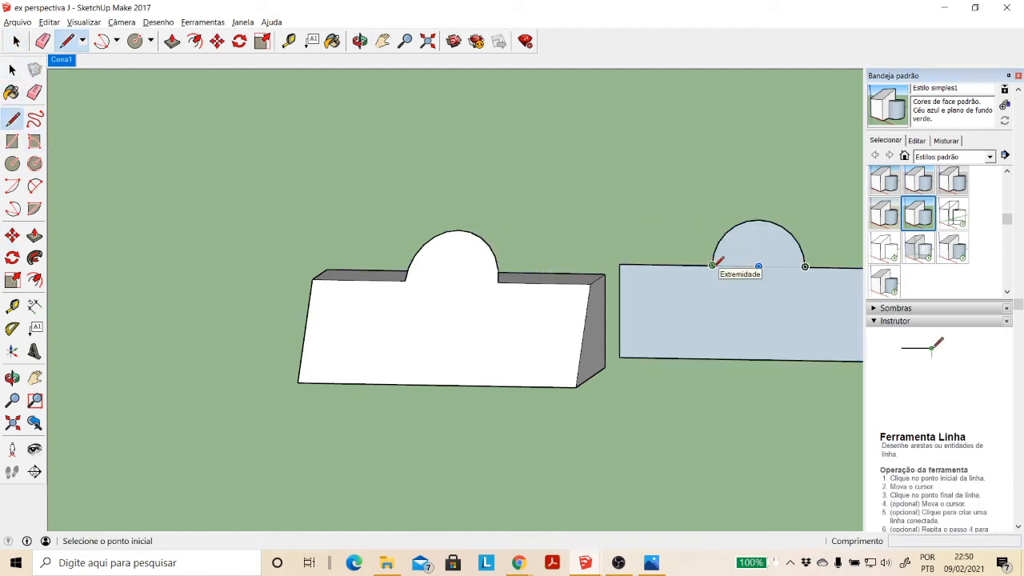
pyautogui.click(712, 265)
pyautogui.click(806, 266)
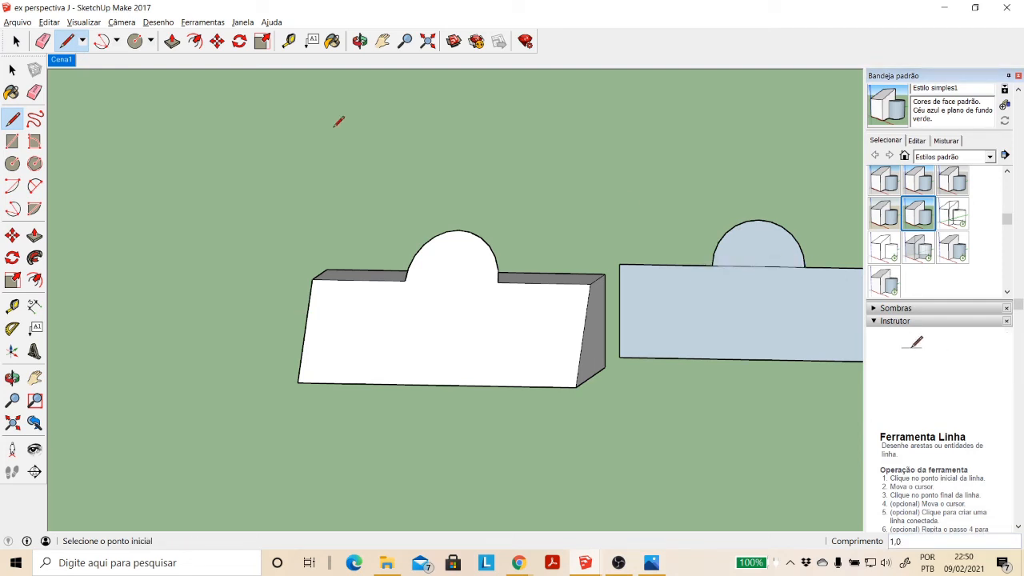
pyautogui.click(12, 70)
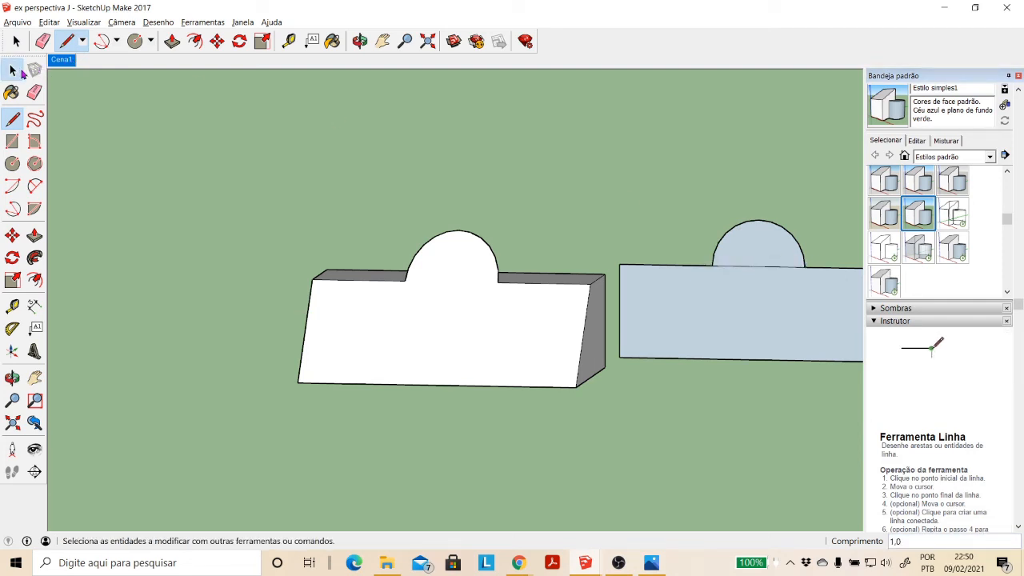
pyautogui.click(726, 270)
pyautogui.rightClick(726, 269)
pyautogui.click(779, 368)
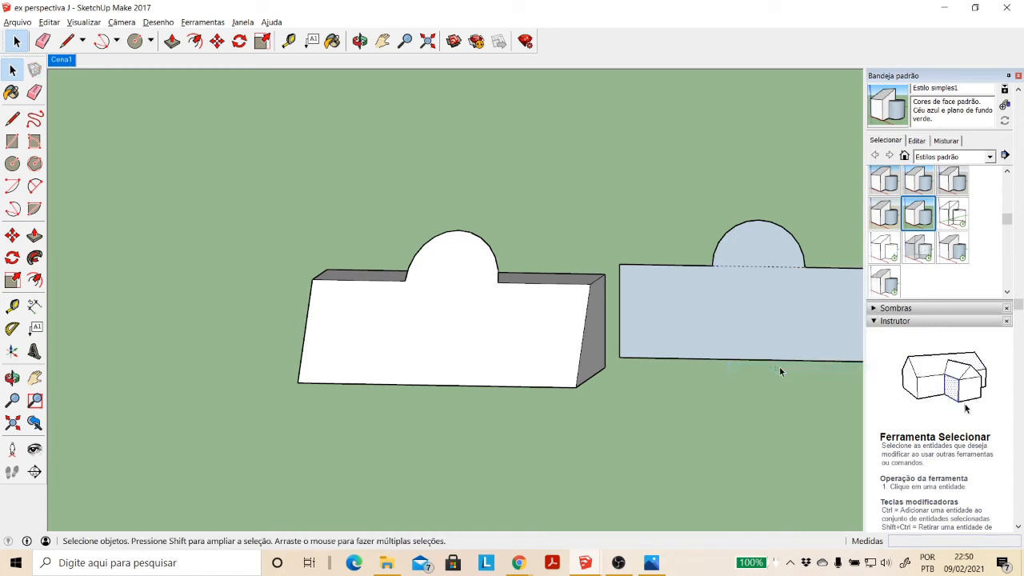
# Step: Compare the solid and the profile in the standard front view, and return to an angled view
pyautogui.click(121, 21)
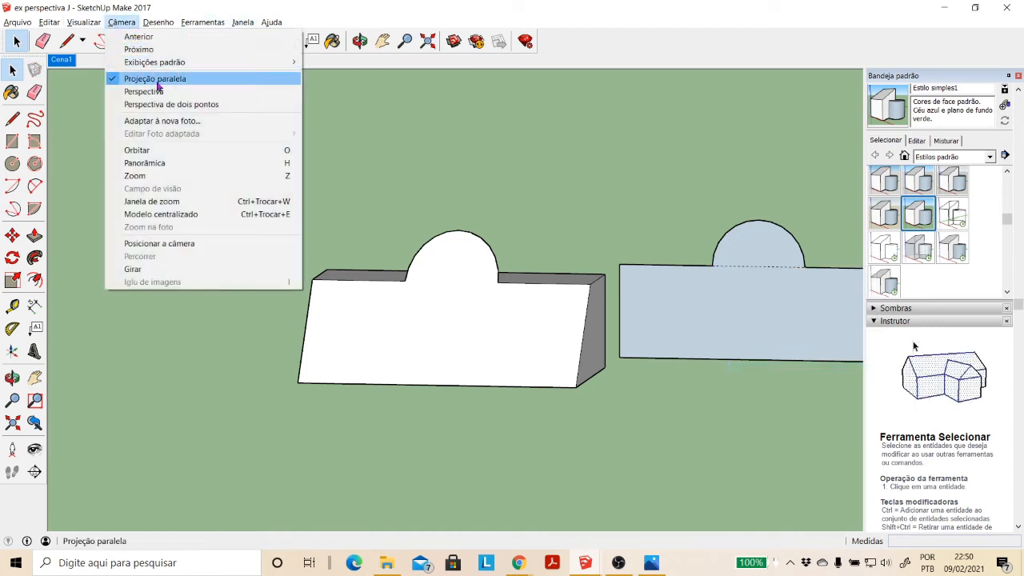
pyautogui.moveTo(189, 62)
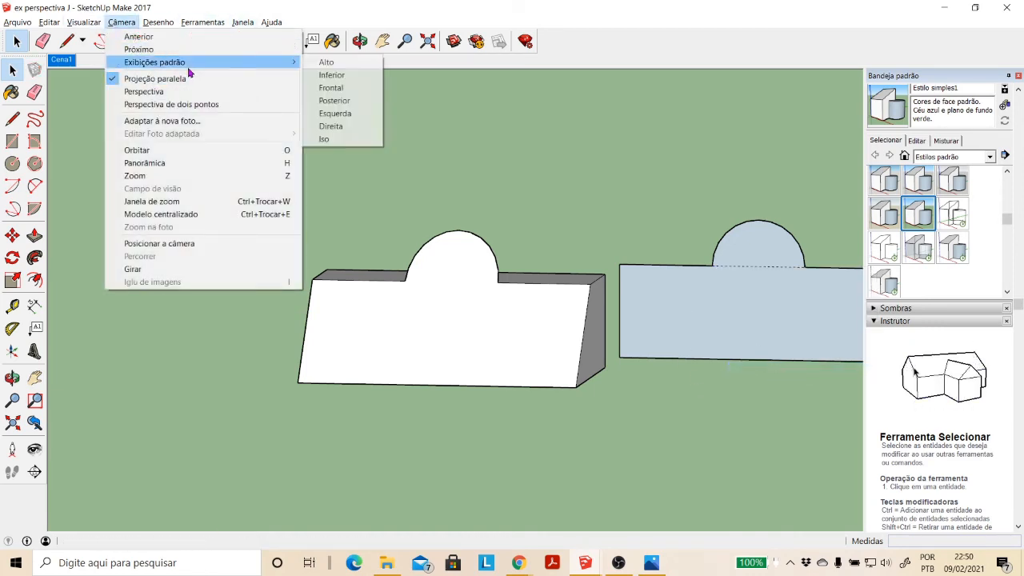
pyautogui.click(331, 88)
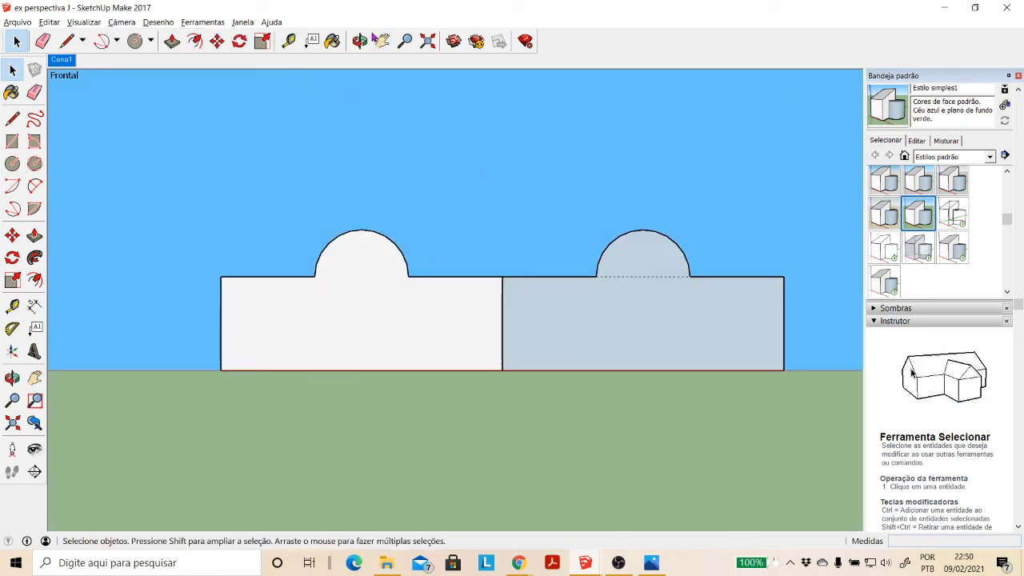
pyautogui.press('o')
pyautogui.moveTo(590, 181); pyautogui.dragTo(468, 211)
pyautogui.click(12, 71)
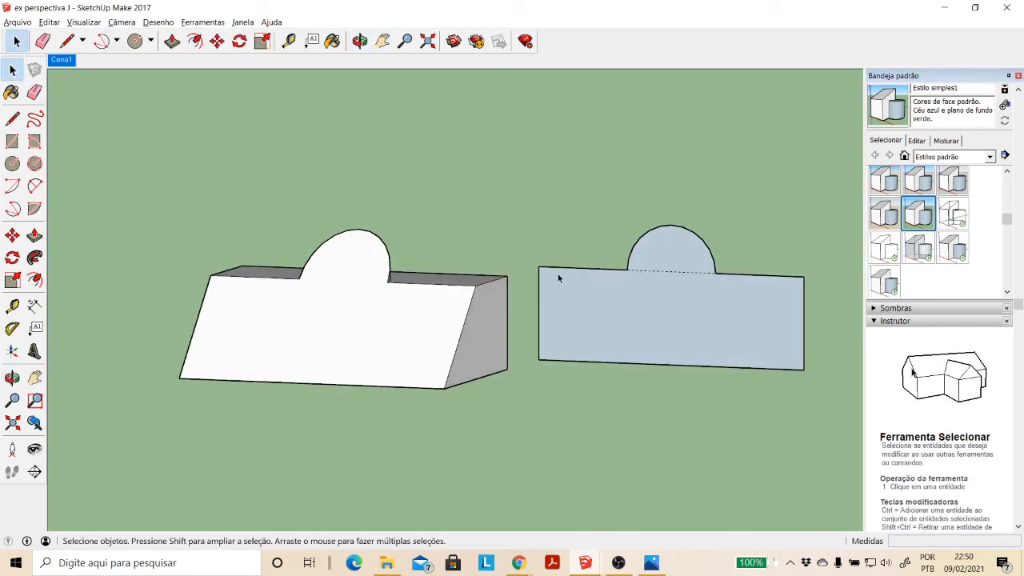
# Step: Try to move the profile 0.4 away from the solid and compare both in the standard front view
pyautogui.click(560, 275)
pyautogui.press('m')
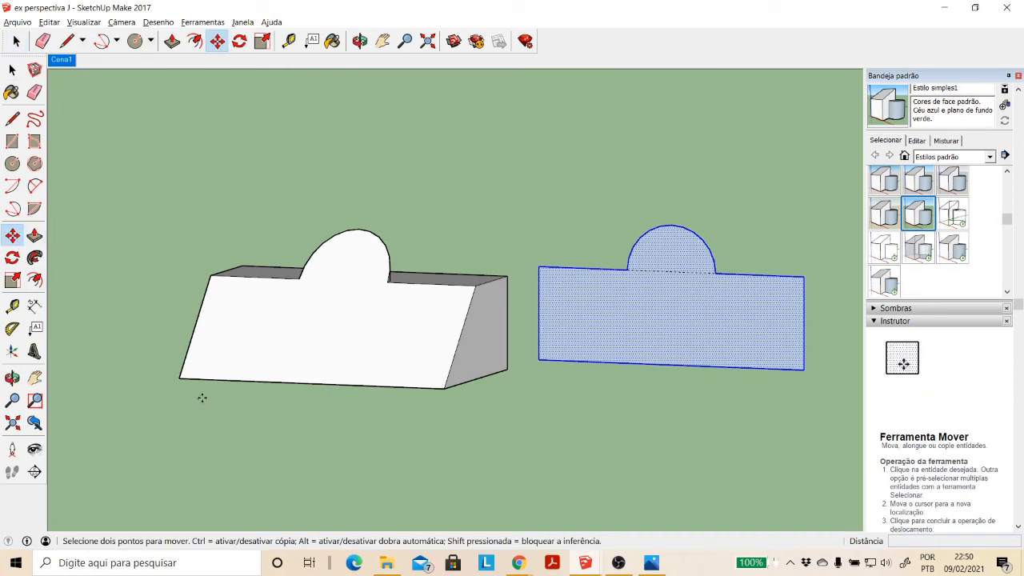
pyautogui.click(201, 398)
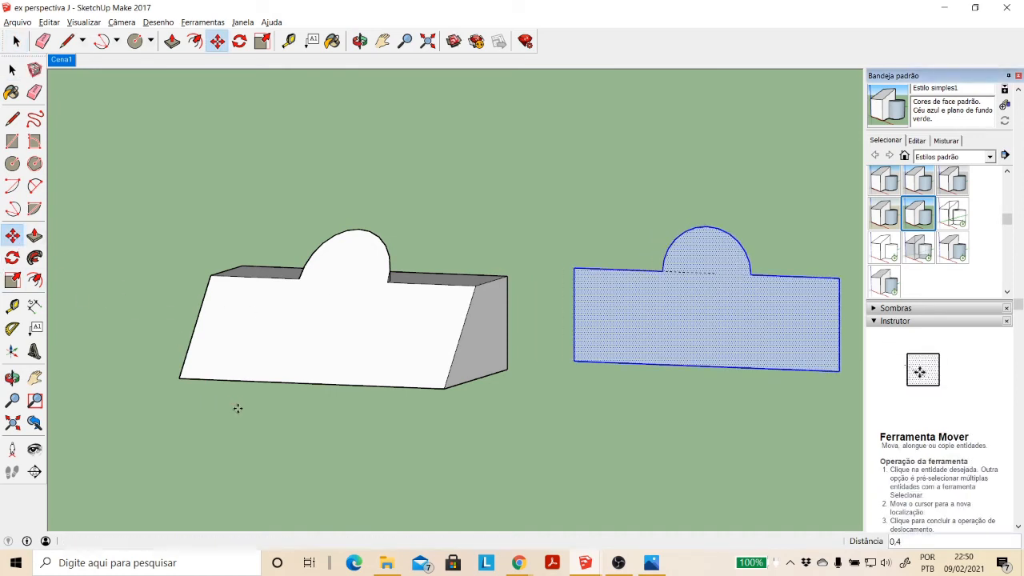
pyautogui.click(122, 22)
pyautogui.moveTo(248, 64)
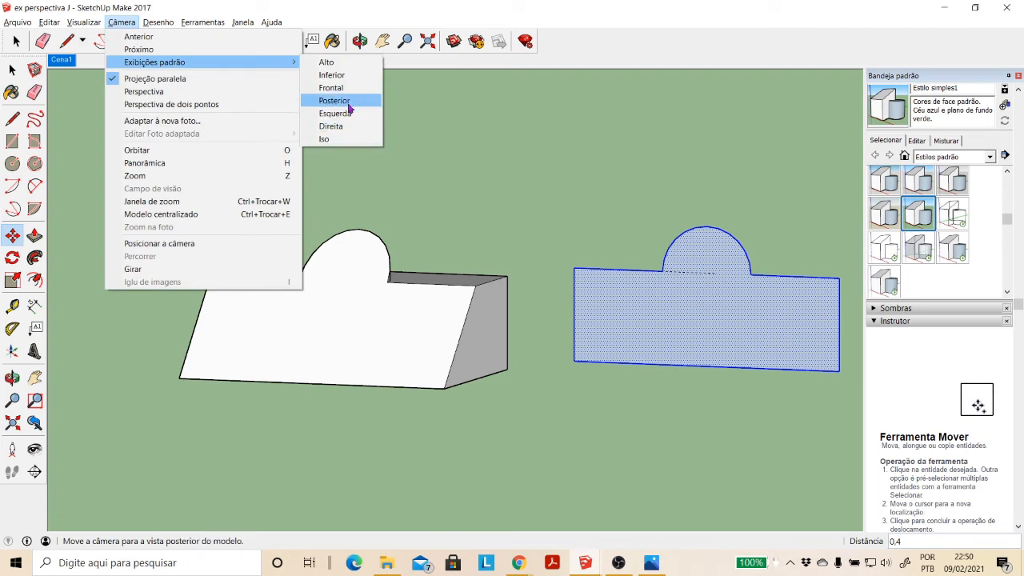
pyautogui.click(334, 88)
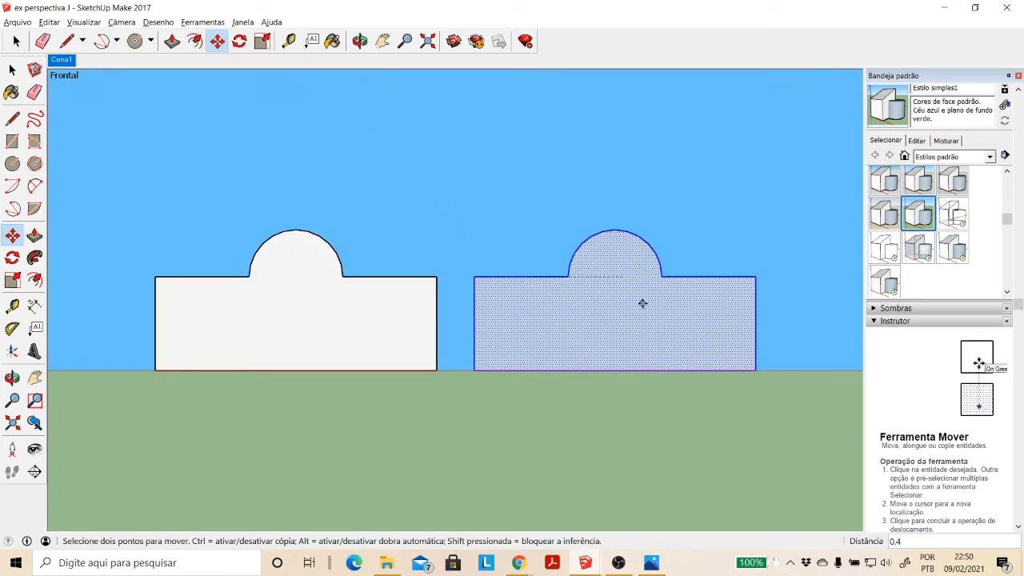
pyautogui.scroll(3, 643, 303)
pyautogui.scroll(-2, 643, 304)
pyautogui.click(360, 41)
pyautogui.moveTo(591, 219); pyautogui.dragTo(462, 300)
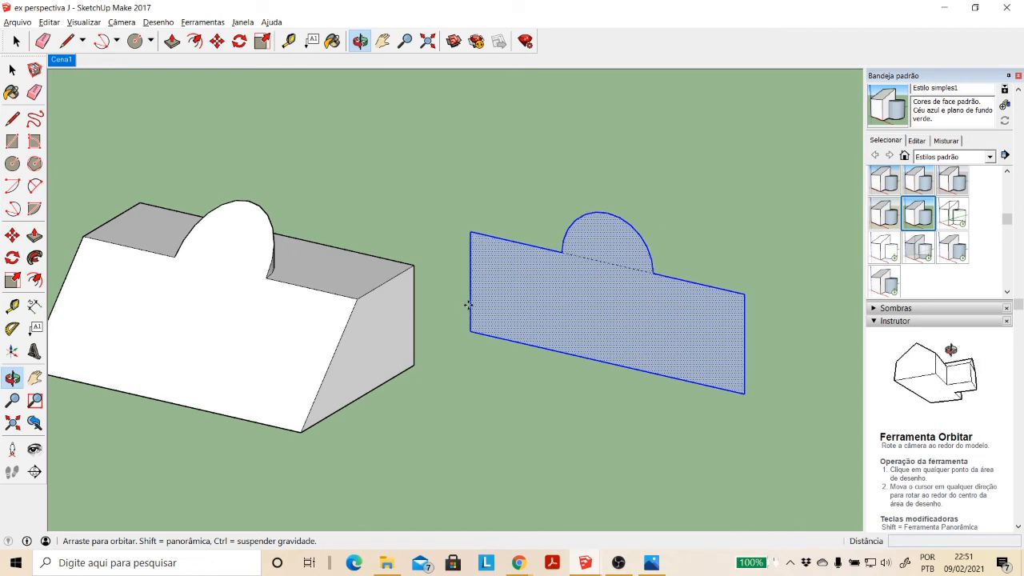
# Step: Move the whole profile together with its dashed line 1.2 away from the solid, and set the standard front view
pyautogui.press('space')
pyautogui.click(720, 424)
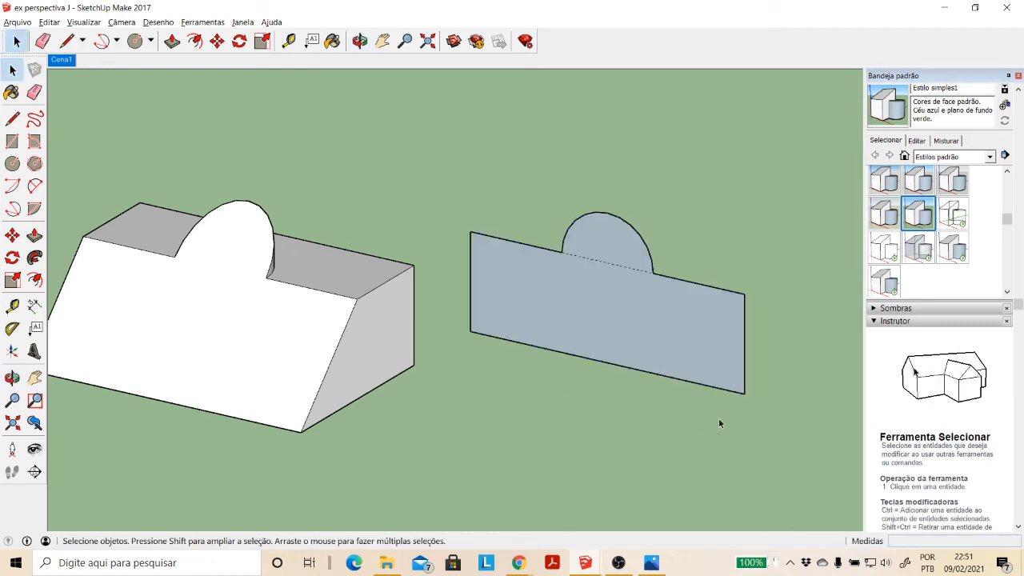
pyautogui.moveTo(465, 158); pyautogui.dragTo(462, 157)
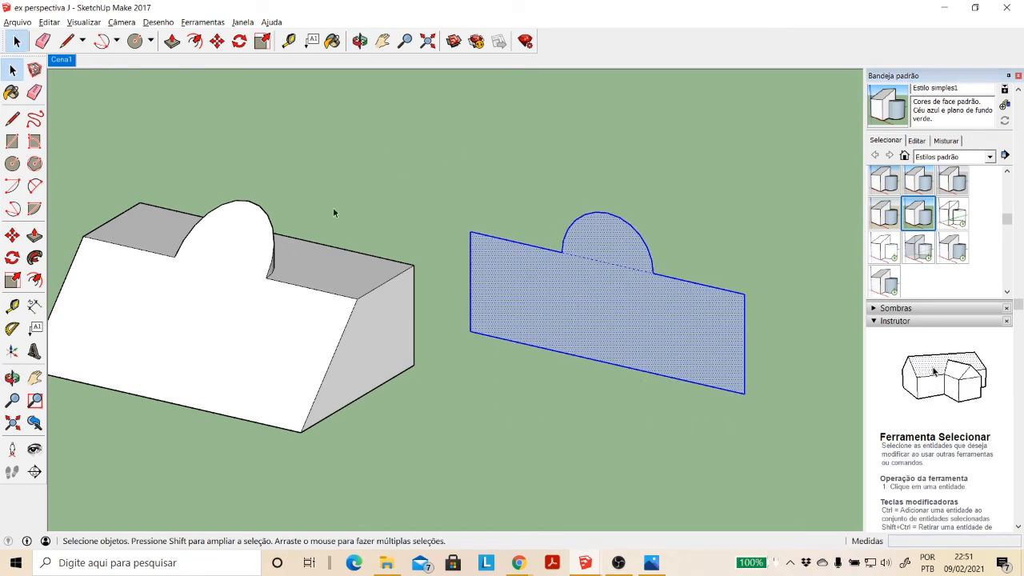
pyautogui.click(12, 237)
pyautogui.click(424, 419)
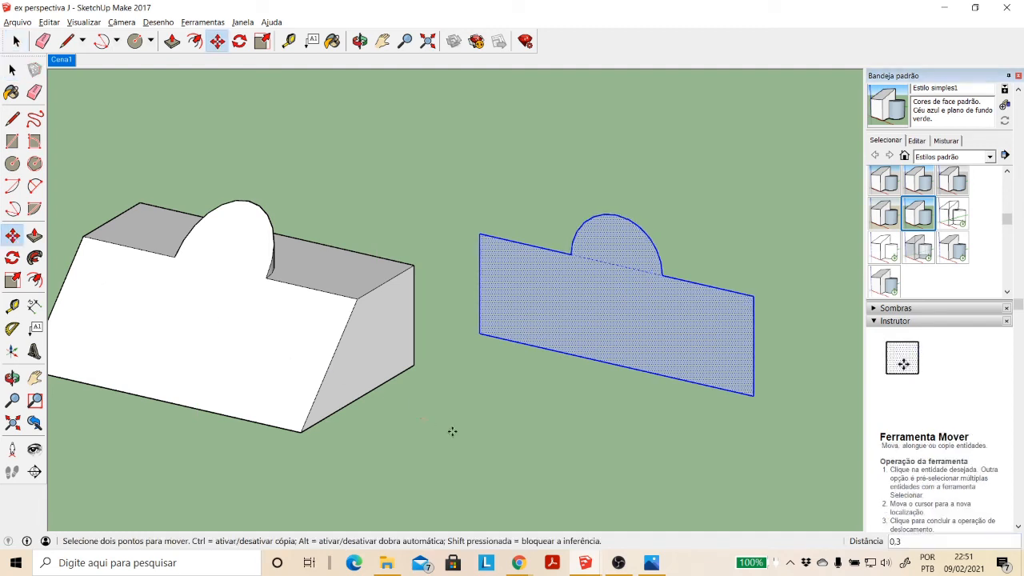
pyautogui.click(533, 446)
pyautogui.click(129, 24)
pyautogui.moveTo(298, 63)
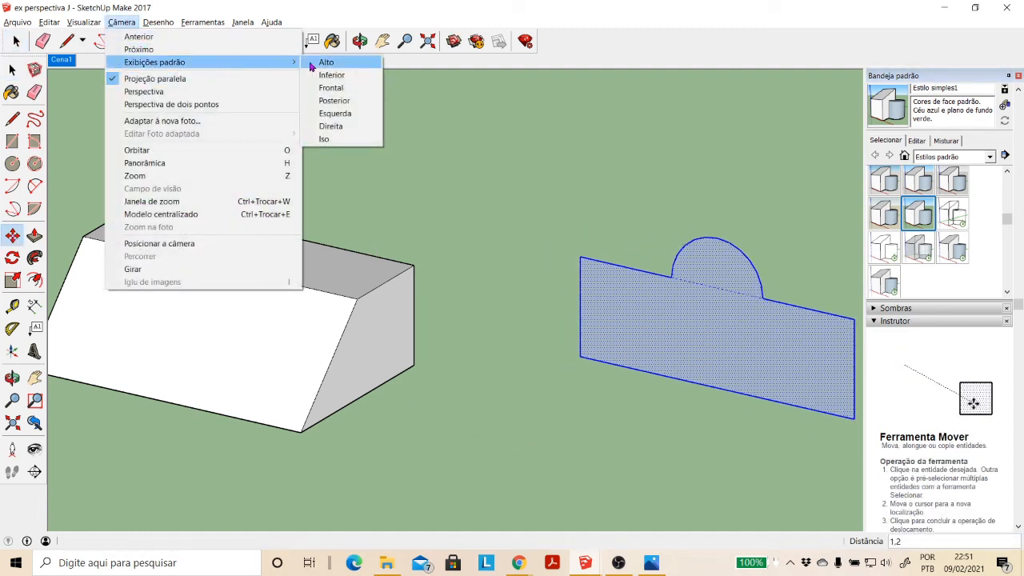
pyautogui.click(342, 88)
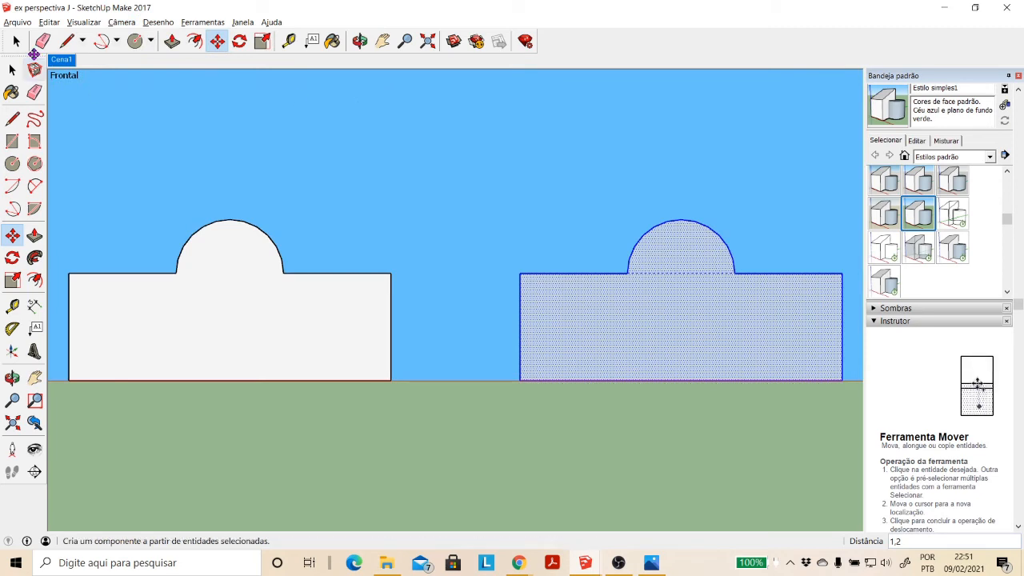
# Step: Compare the profile's dashed line with the solid's front face by selecting one after the other
pyautogui.click(12, 69)
pyautogui.click(362, 212)
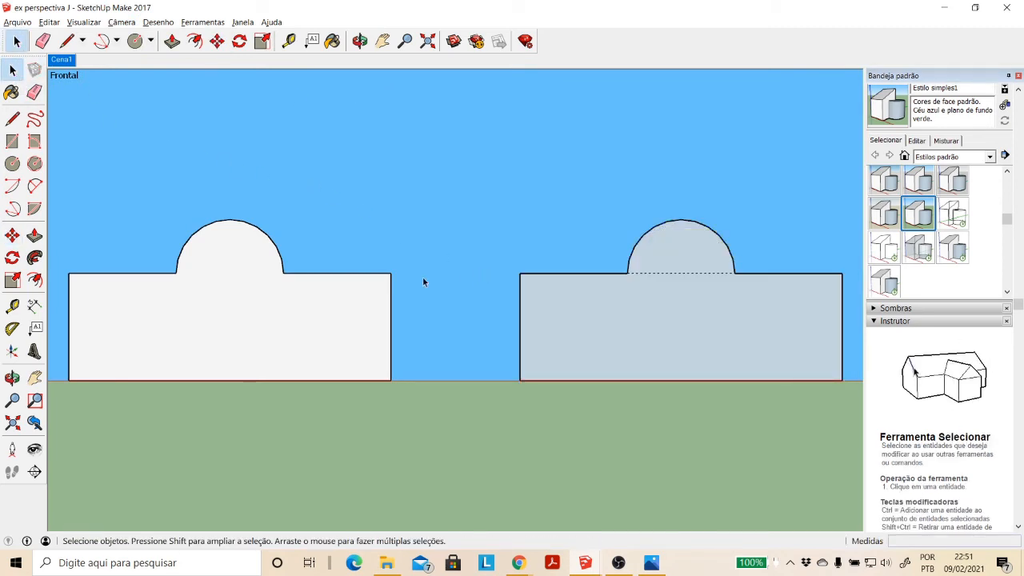
pyautogui.click(685, 274)
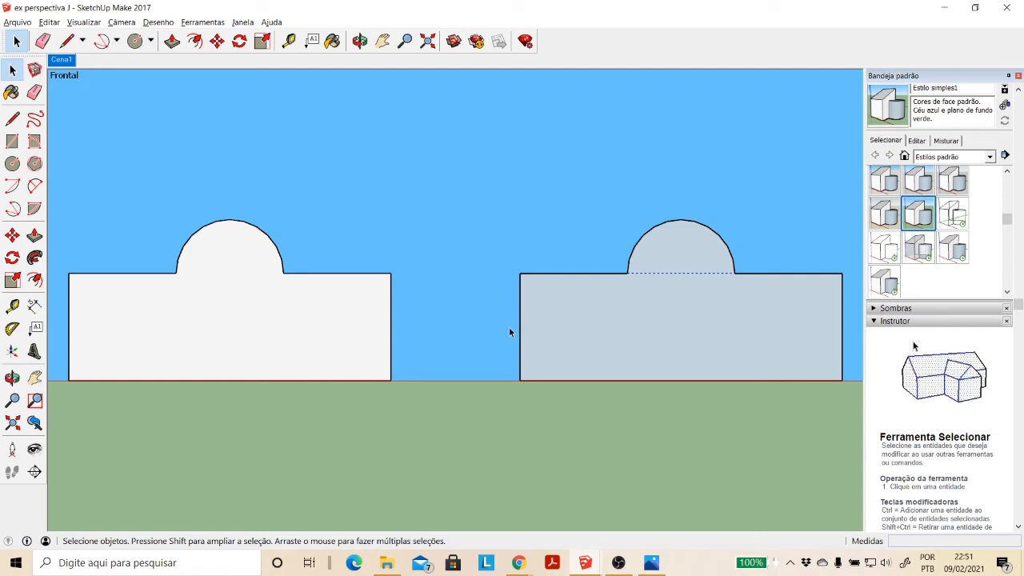
pyautogui.click(245, 315)
# Step: Turn on the X-ray face style for the front view
pyautogui.click(121, 22)
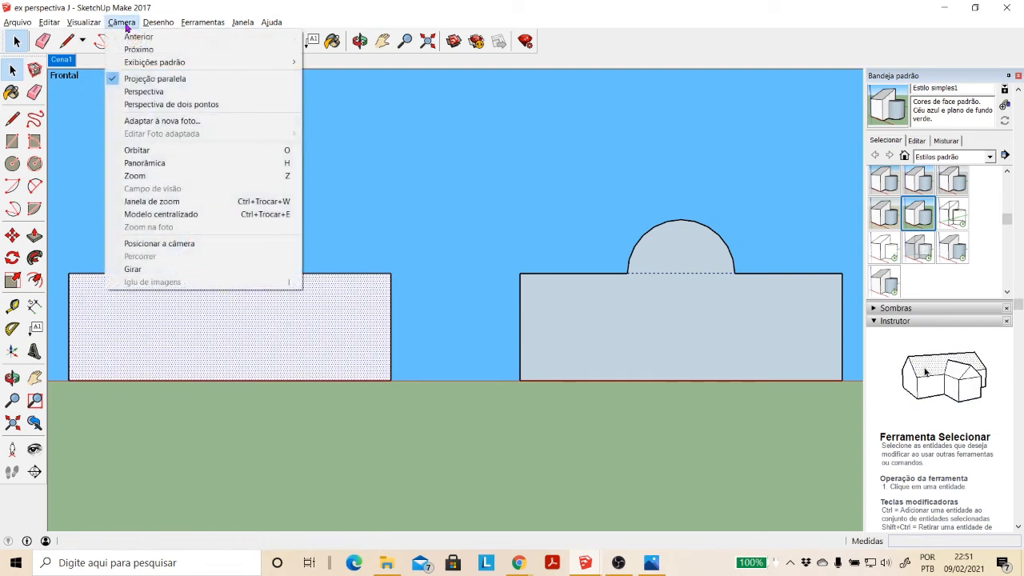
pyautogui.moveTo(152, 62)
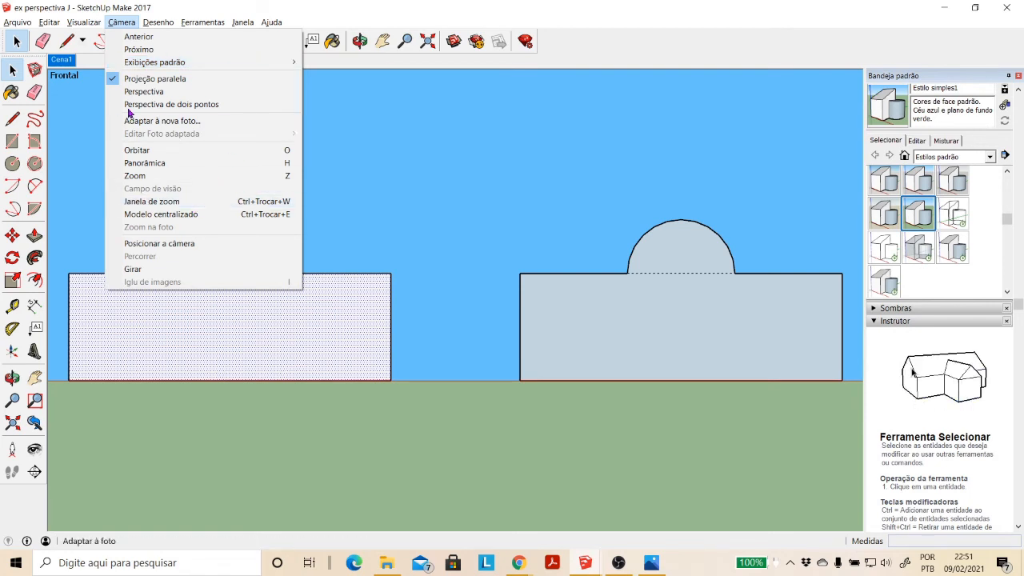
pyautogui.moveTo(83, 22)
pyautogui.moveTo(195, 180)
pyautogui.click(225, 176)
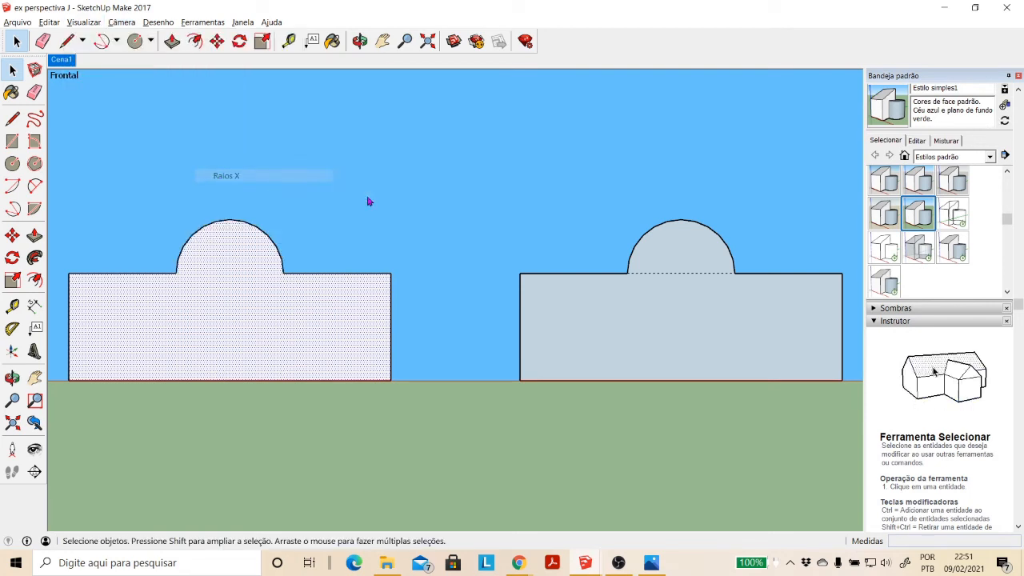
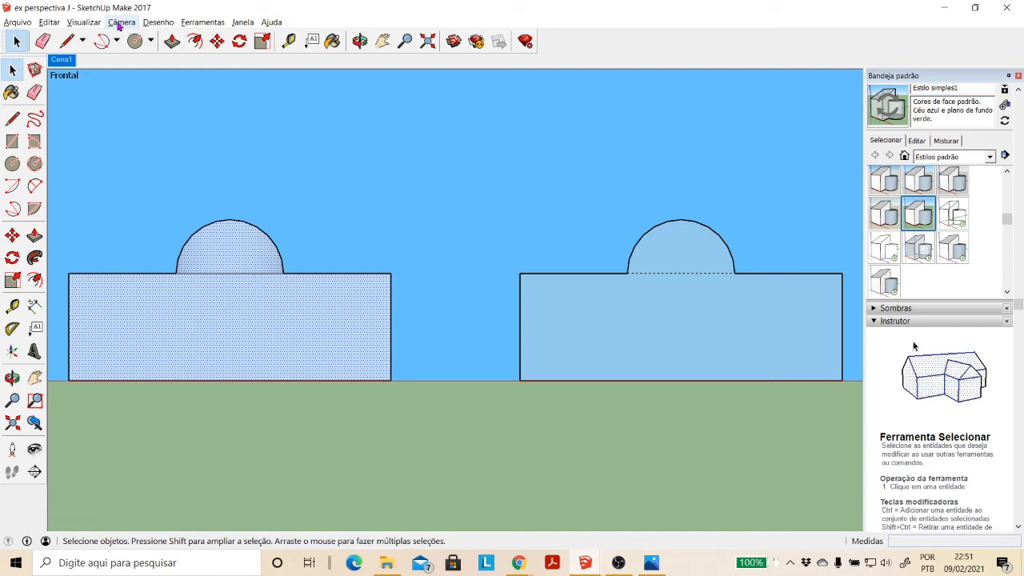
# Step: Set the standard right view and look at the solid's side face against the surrounding profiles
pyautogui.click(119, 24)
pyautogui.moveTo(160, 62)
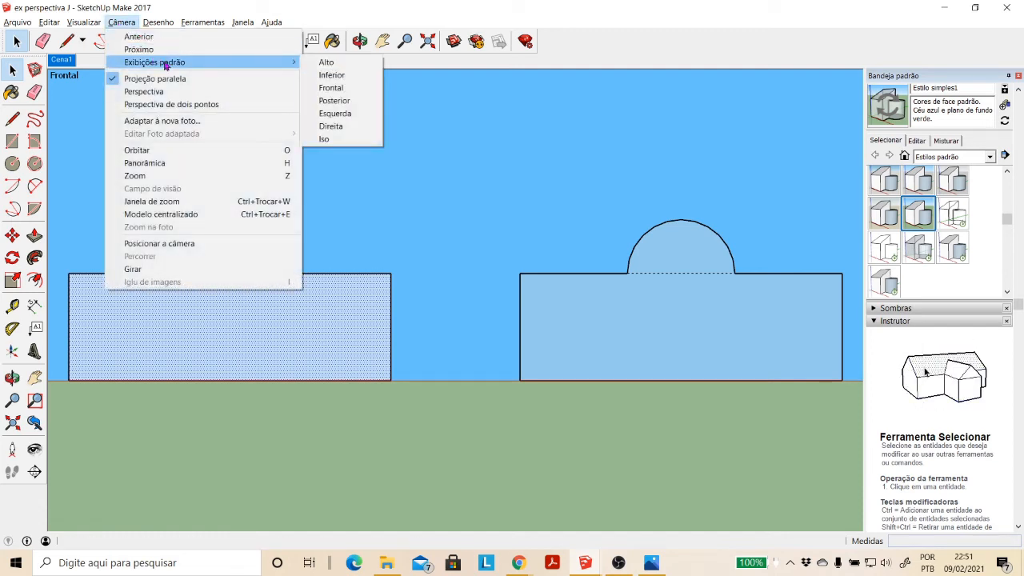
pyautogui.click(331, 125)
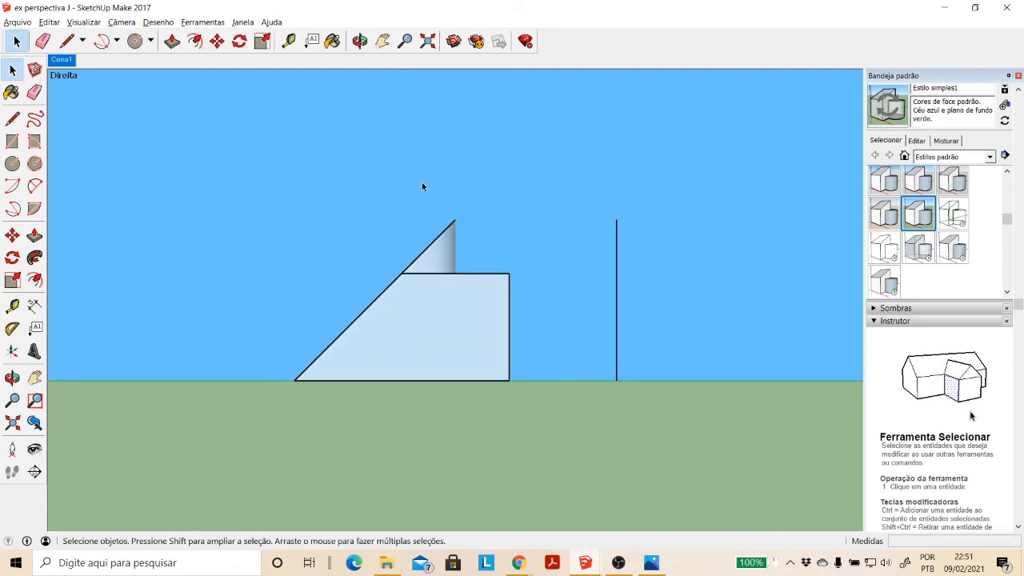
pyautogui.scroll(-2, 417, 181)
pyautogui.click(360, 41)
pyautogui.moveTo(360, 224); pyautogui.dragTo(436, 254)
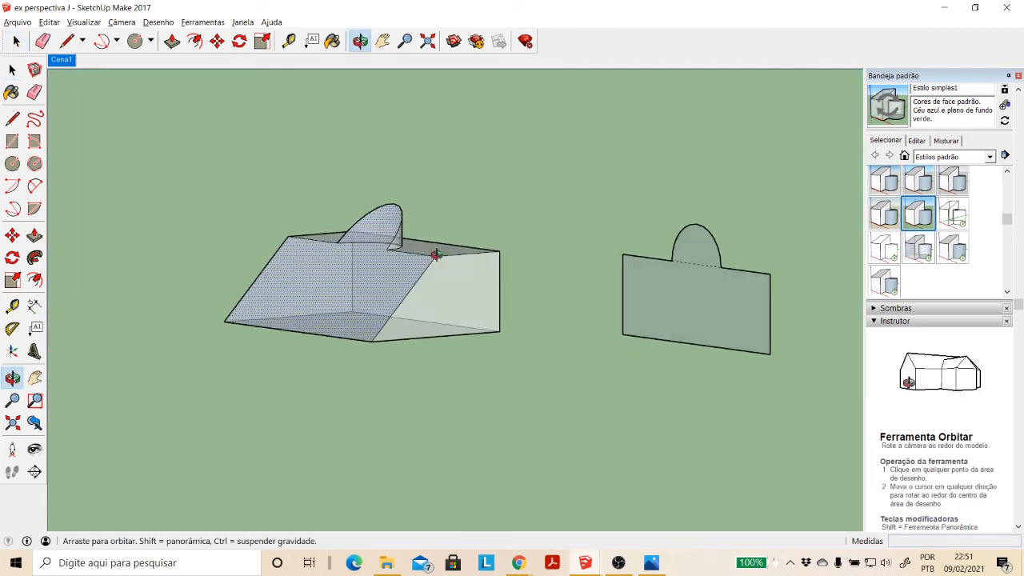
pyautogui.scroll(-3, 436, 254)
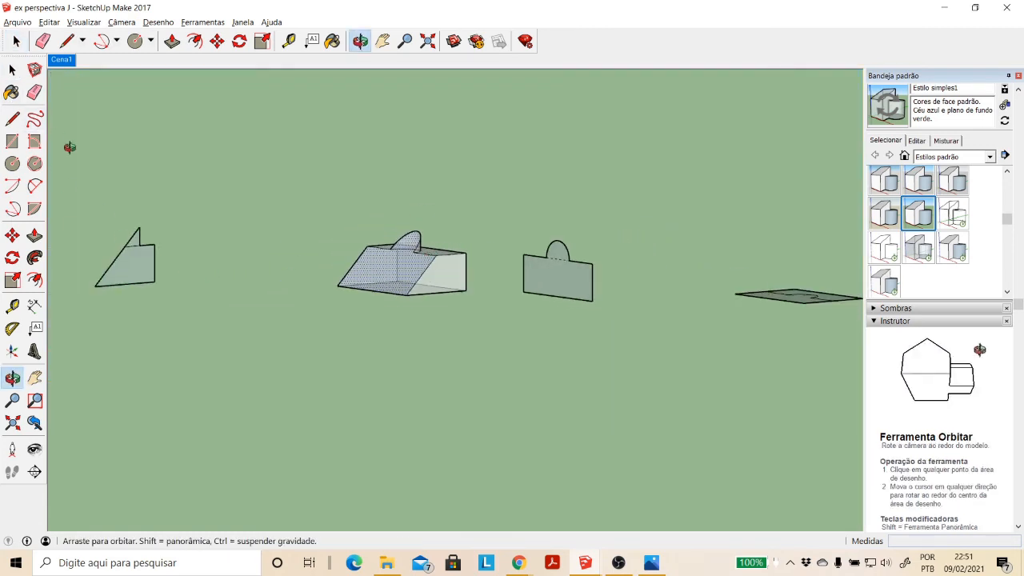
# Step: Move the side profile with the sloped edge about 3.9 closer to the solid
pyautogui.click(12, 70)
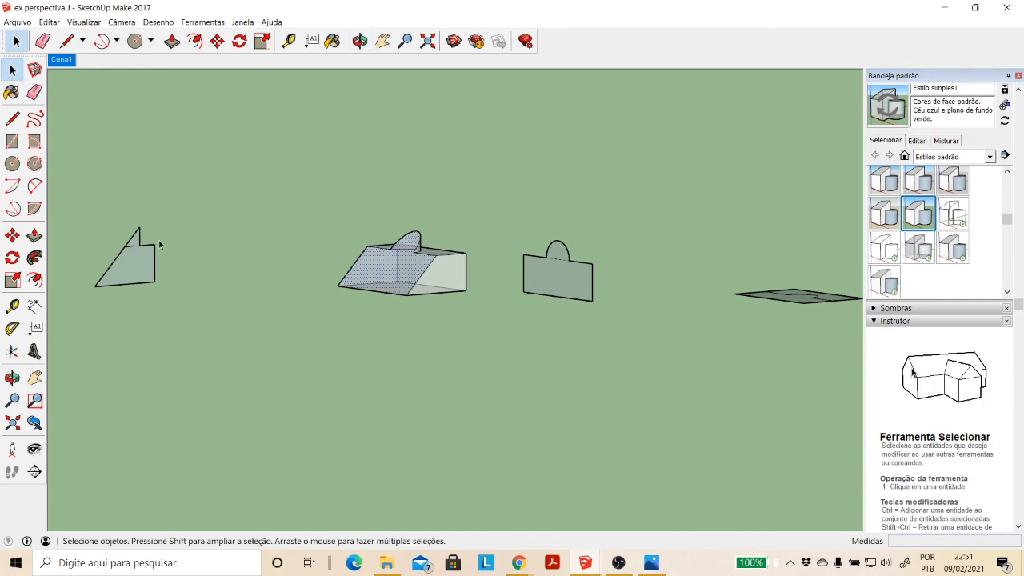
pyautogui.click(142, 263)
pyautogui.click(12, 235)
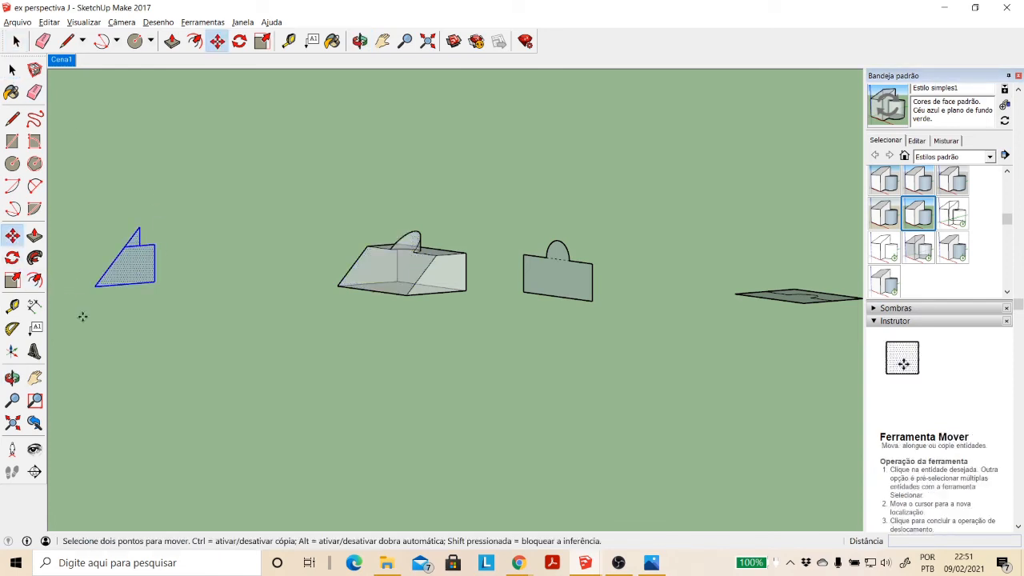
pyautogui.click(90, 368)
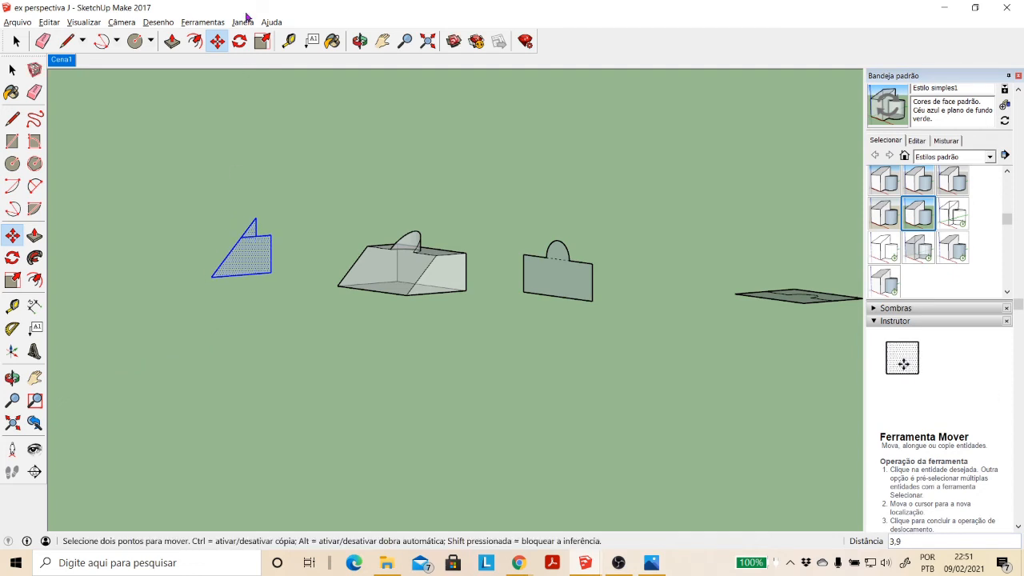
# Step: Check the moved side profile from another angle and set the standard right view
pyautogui.click(360, 40)
pyautogui.moveTo(459, 339); pyautogui.dragTo(328, 323)
pyautogui.click(121, 22)
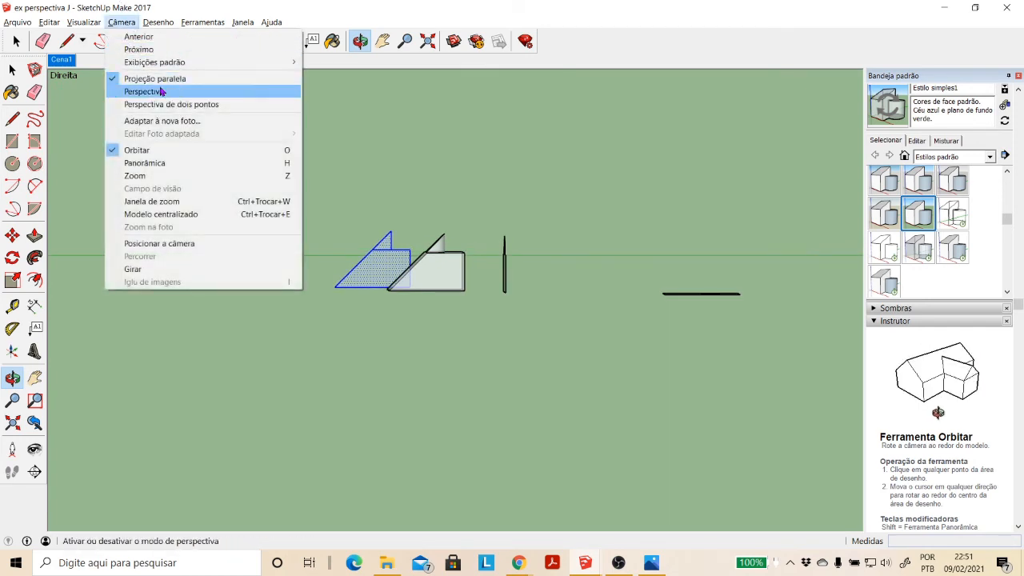
pyautogui.moveTo(165, 62)
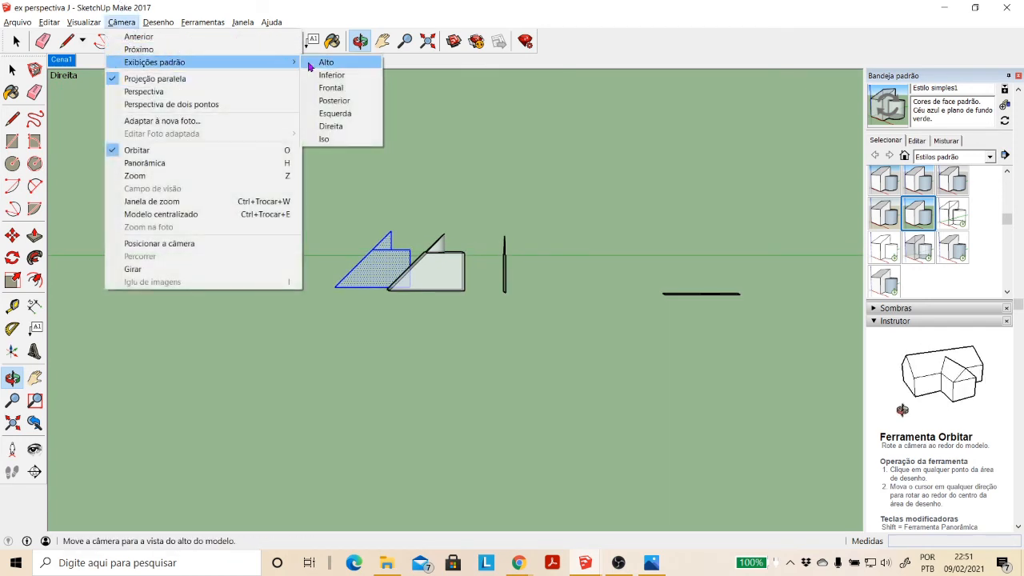
pyautogui.click(340, 125)
# Step: Move the side profile away from the solid's sloped side until the two no longer overlap
pyautogui.click(8, 237)
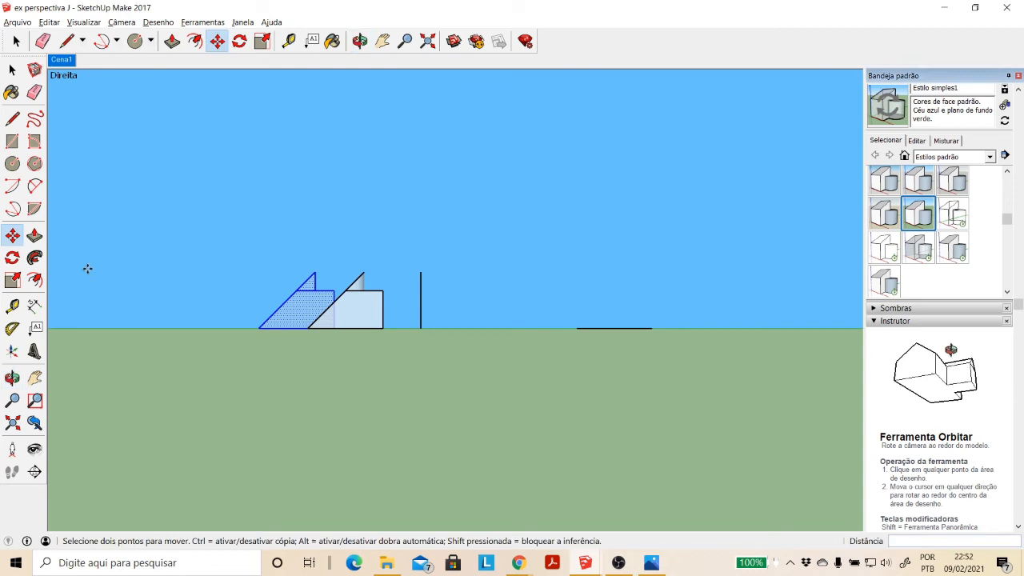
pyautogui.click(379, 352)
pyautogui.scroll(5, 345, 241)
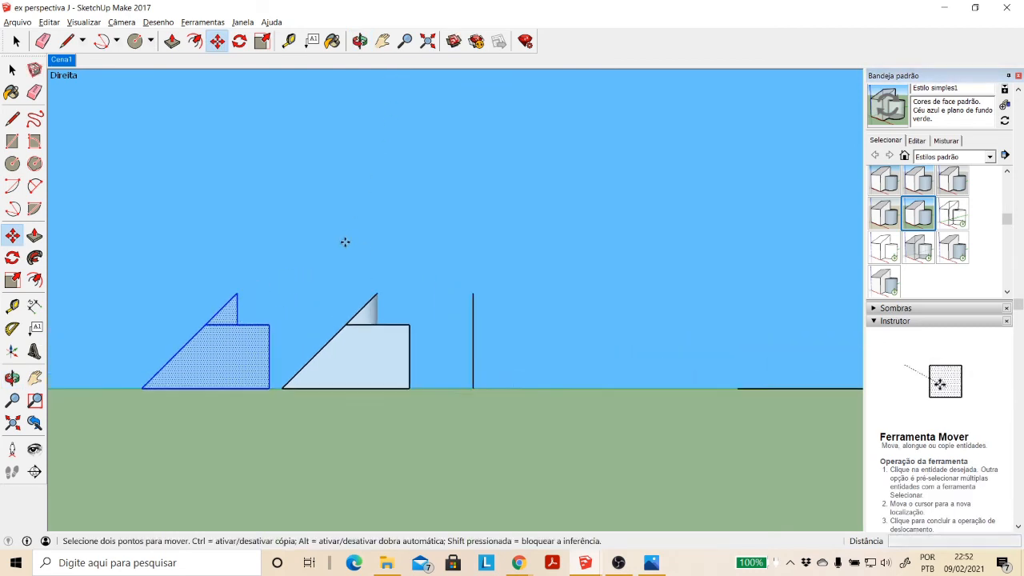
pyautogui.click(382, 41)
pyautogui.moveTo(303, 387); pyautogui.dragTo(523, 308)
pyautogui.scroll(4, 414, 319)
pyautogui.scroll(-2, 523, 308)
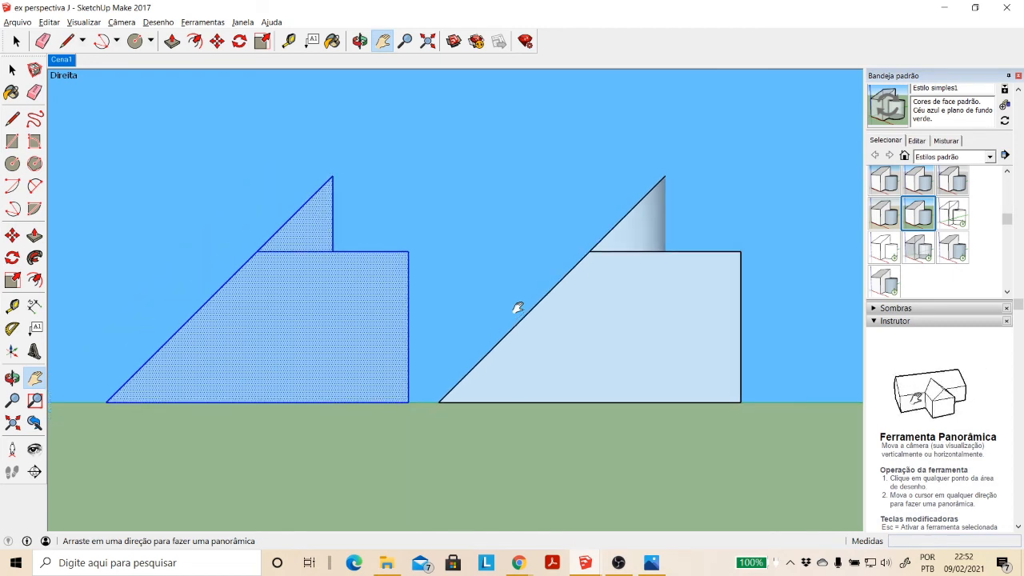
# Step: Turn off the X-ray face style for the right view
pyautogui.click(12, 70)
pyautogui.click(83, 22)
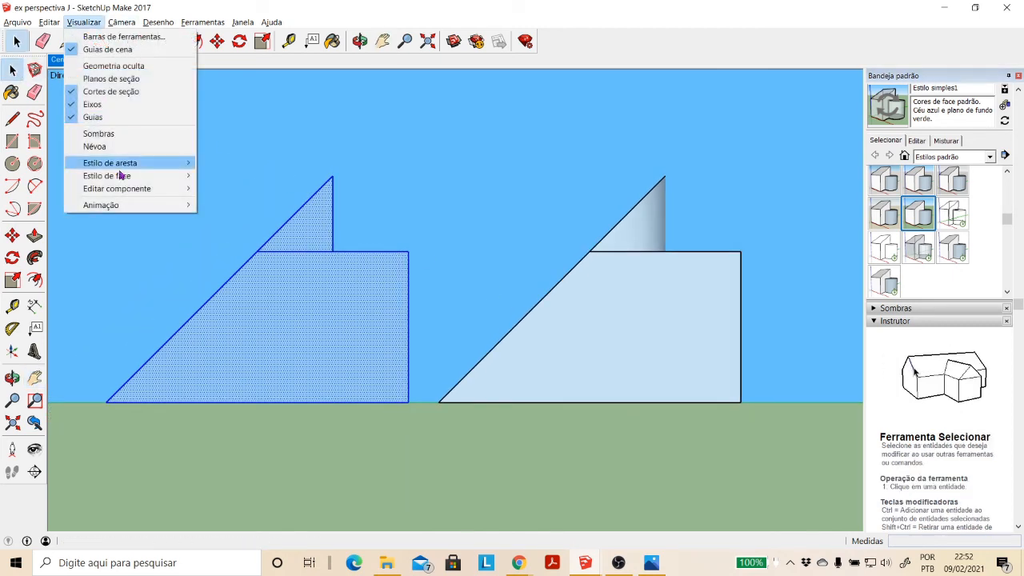
pyautogui.click(228, 175)
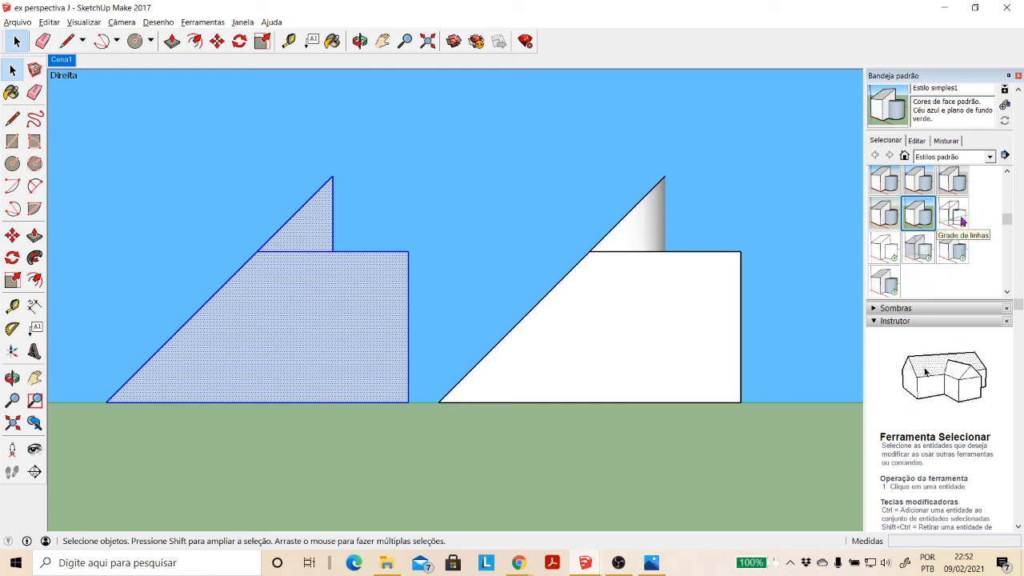
# Step: Try the default styles Sombreado and Grade de linhas, and apply the Raios X style
pyautogui.click(952, 248)
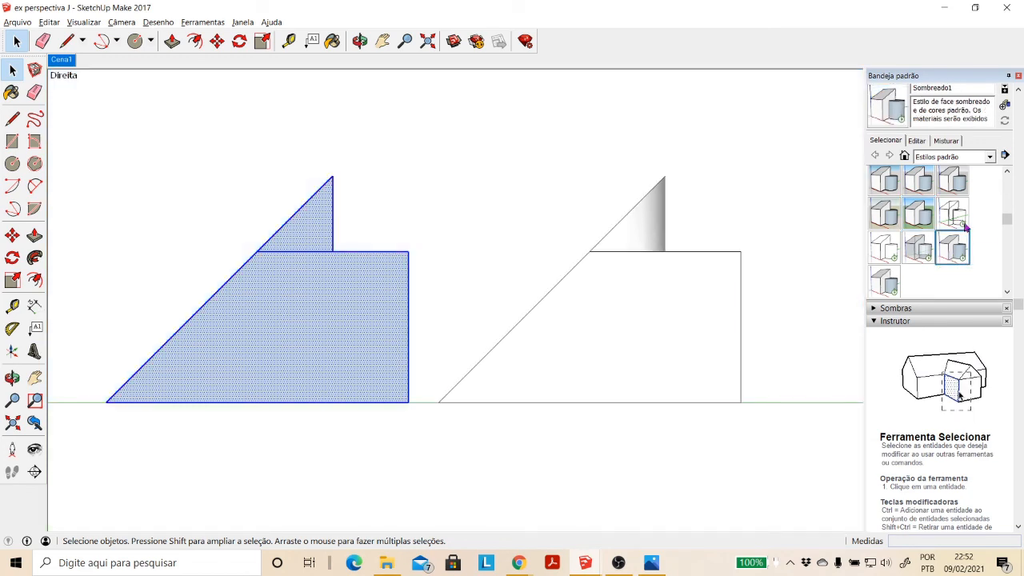
pyautogui.click(962, 218)
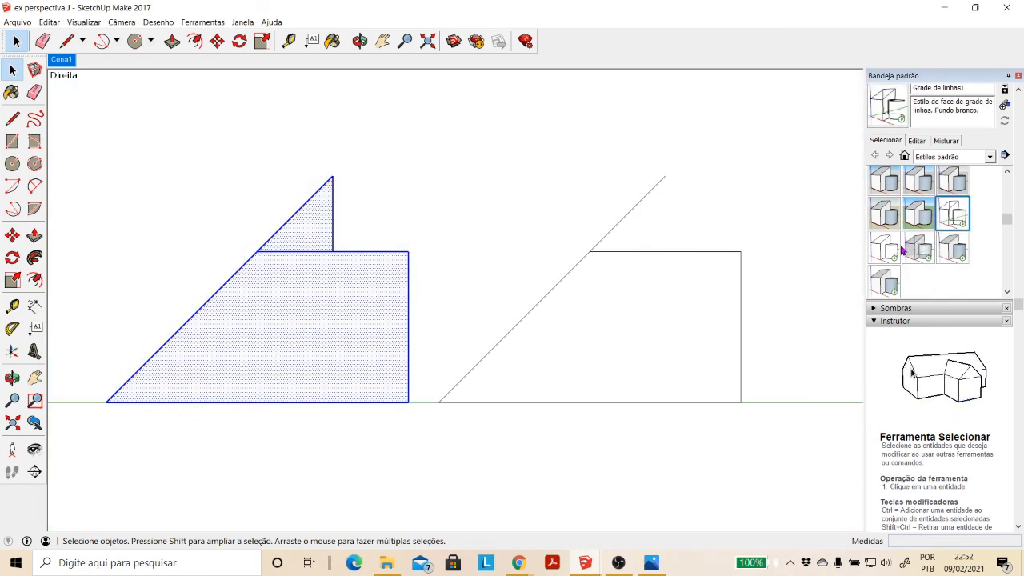
pyautogui.click(884, 252)
pyautogui.click(920, 253)
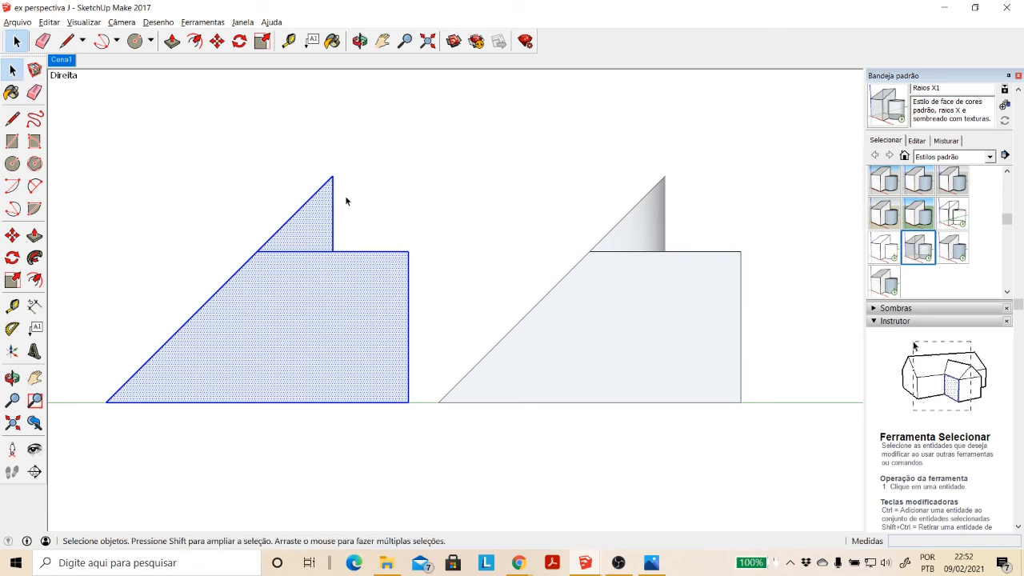
# Step: Examine the curved rear face of the solid's rounded top by selecting it and viewing it at an angle
pyautogui.click(462, 187)
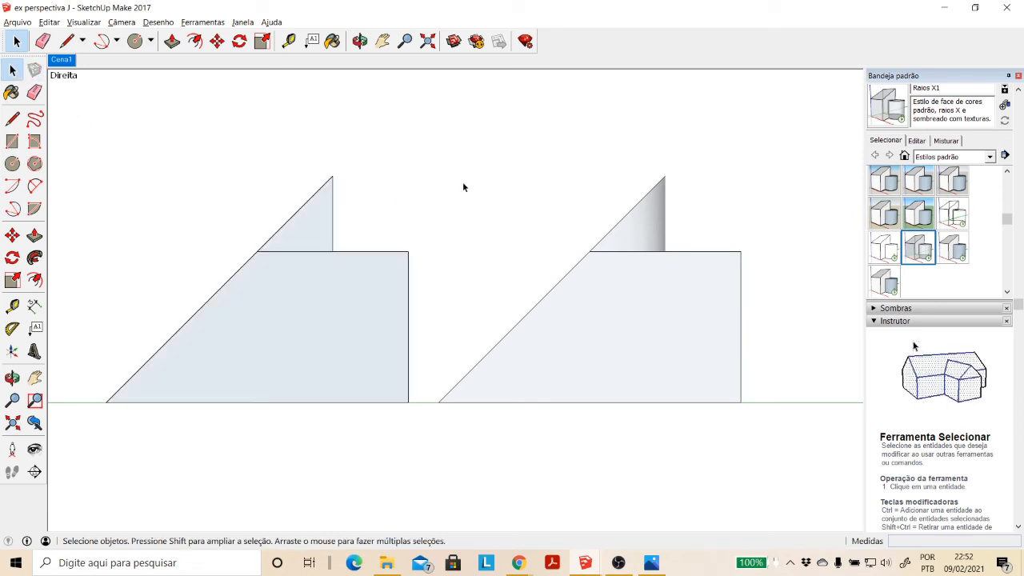
pyautogui.click(669, 286)
pyautogui.click(655, 216)
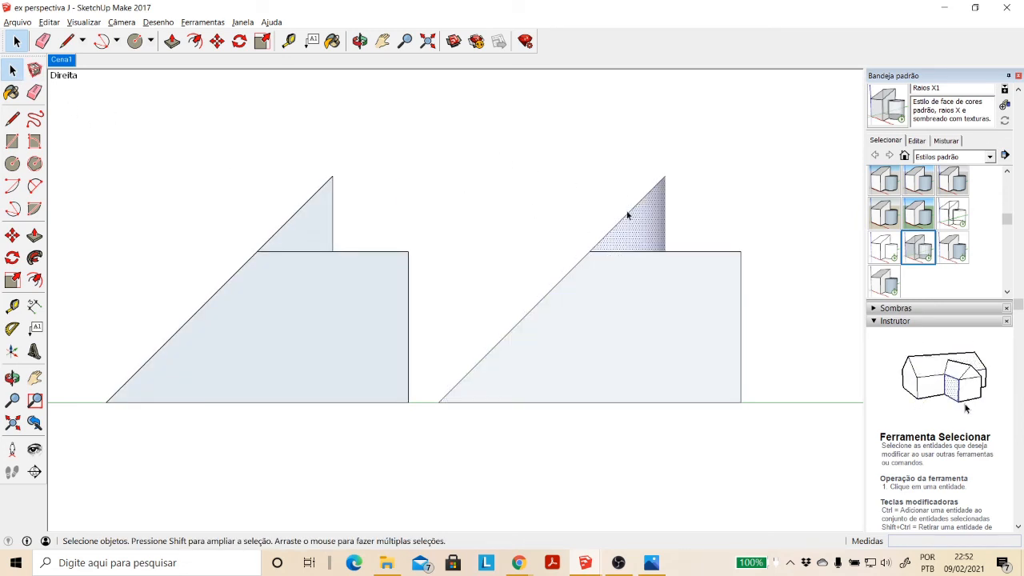
pyautogui.click(359, 40)
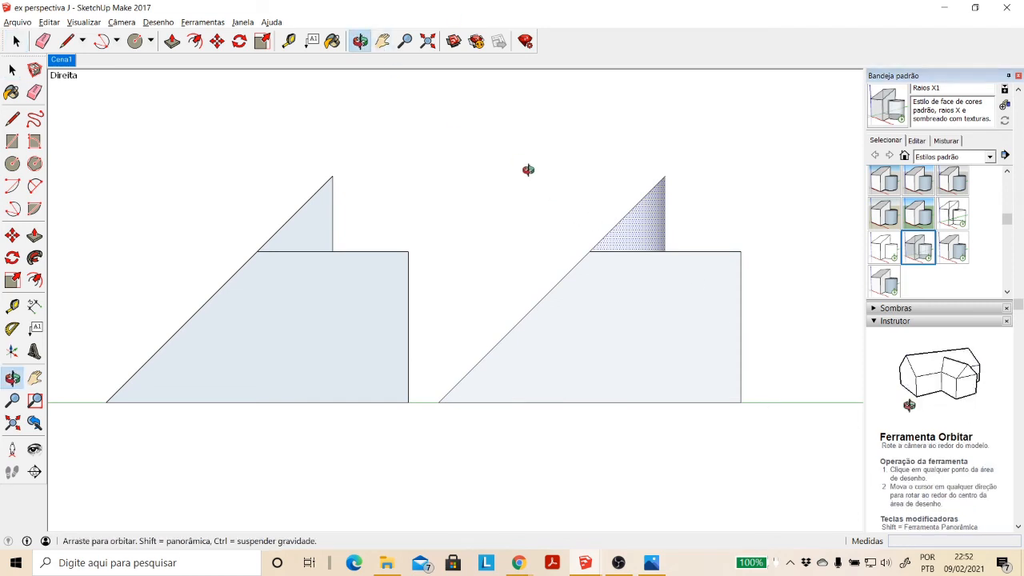
pyautogui.moveTo(528, 167); pyautogui.dragTo(143, 11)
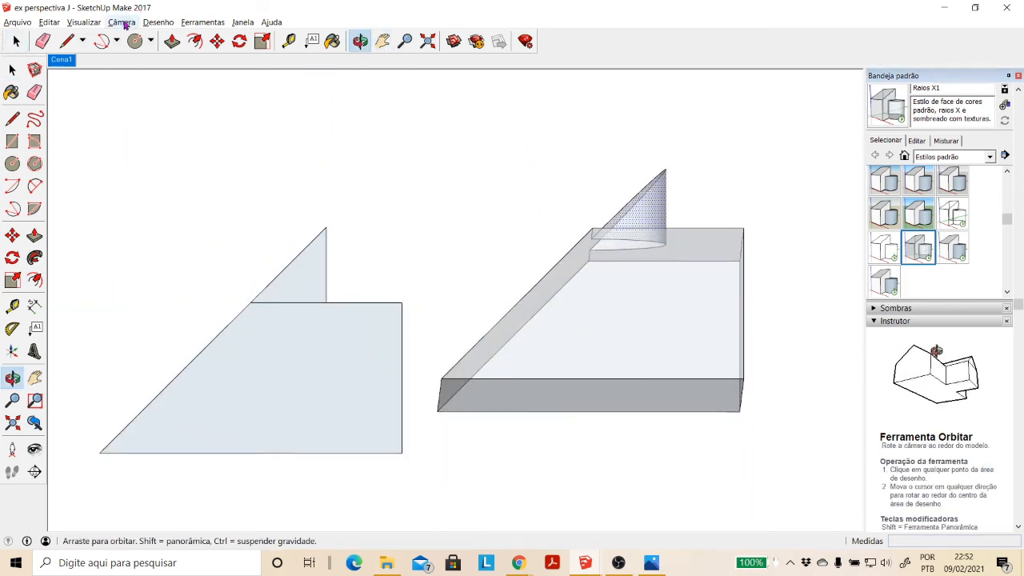
# Step: Set the standard right view and compare the solid with the side profile by selecting one after the other
pyautogui.click(122, 22)
pyautogui.moveTo(240, 62)
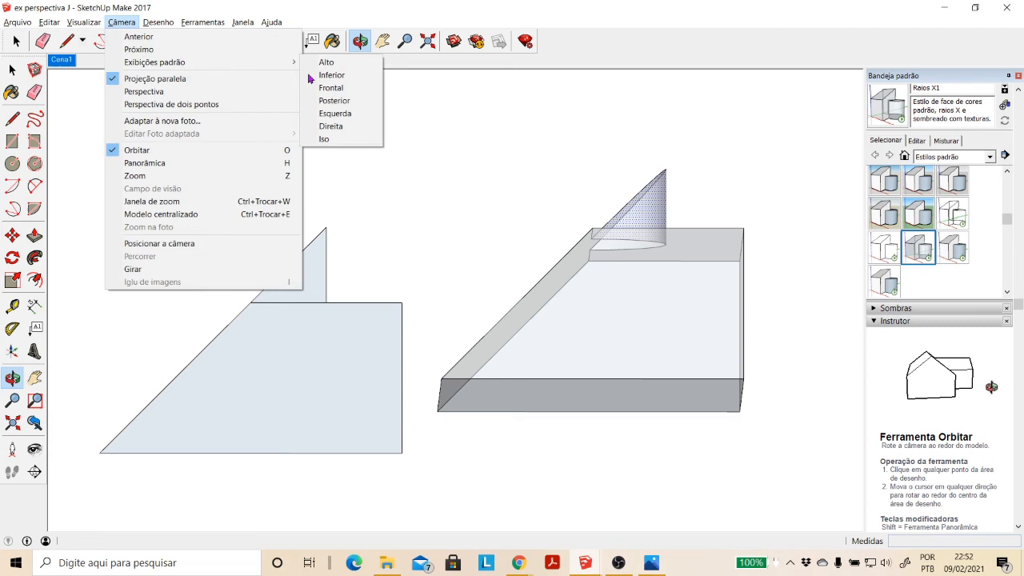
pyautogui.click(328, 126)
pyautogui.press('space')
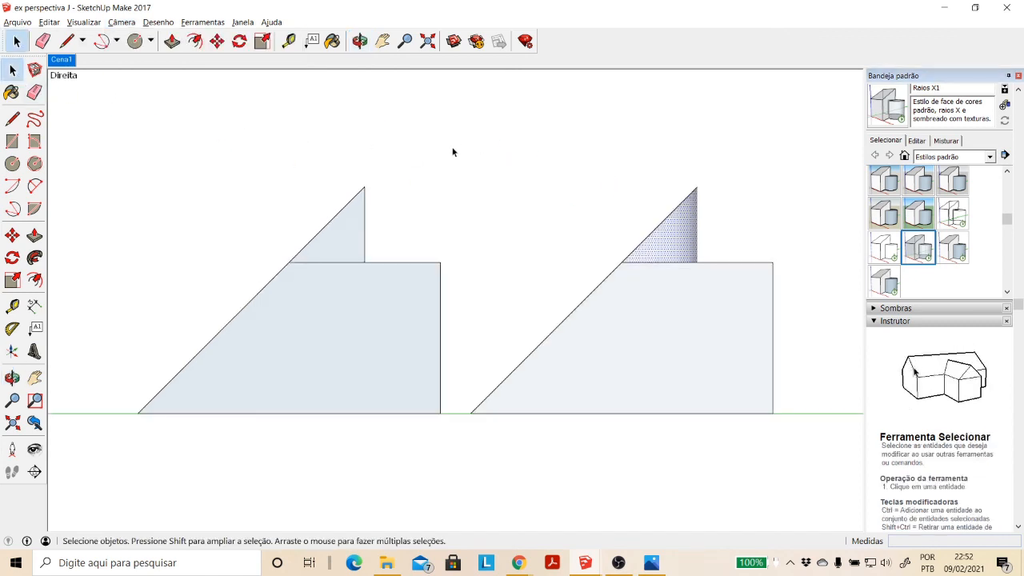
pyautogui.moveTo(452, 152); pyautogui.dragTo(819, 473)
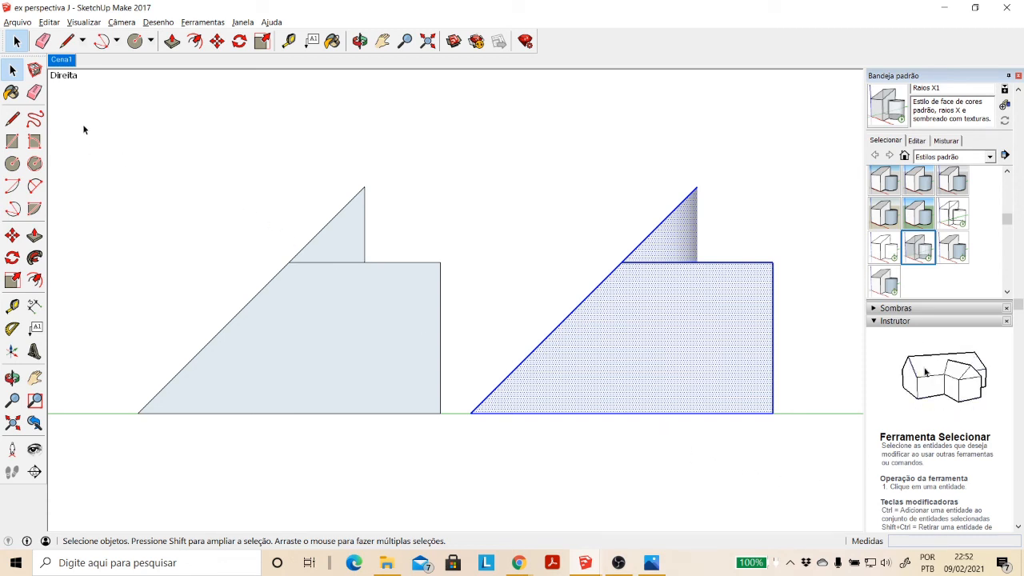
pyautogui.moveTo(83, 129); pyautogui.dragTo(463, 455)
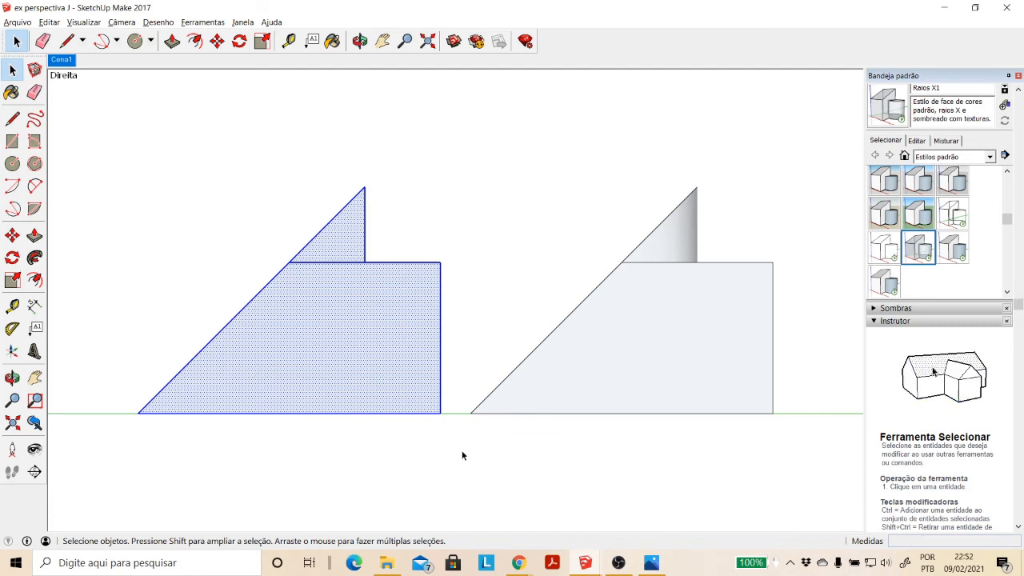
# Step: View the solid in 3D and turn off its X-ray face style
pyautogui.click(360, 40)
pyautogui.moveTo(359, 71); pyautogui.dragTo(509, 326)
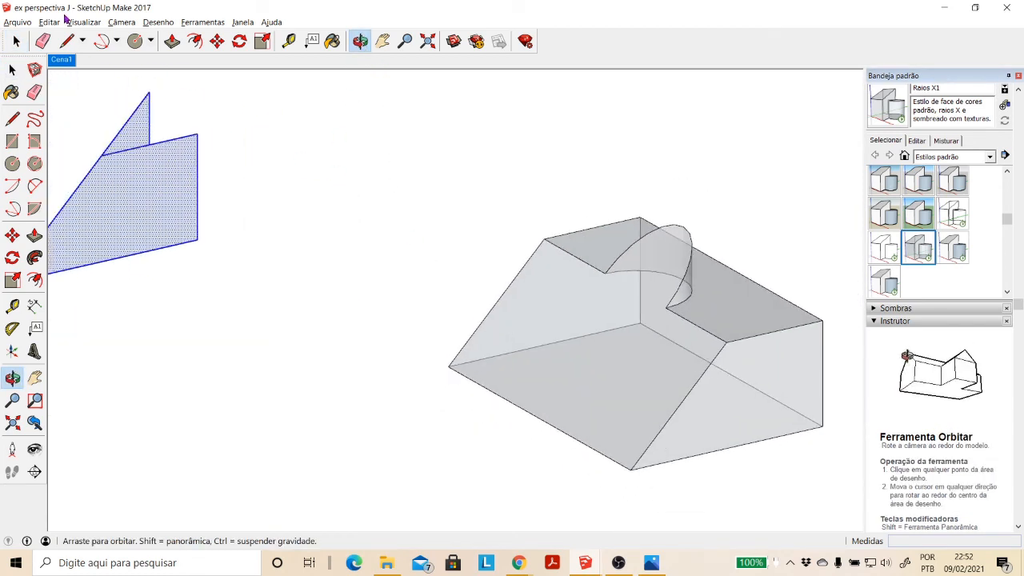
pyautogui.click(88, 22)
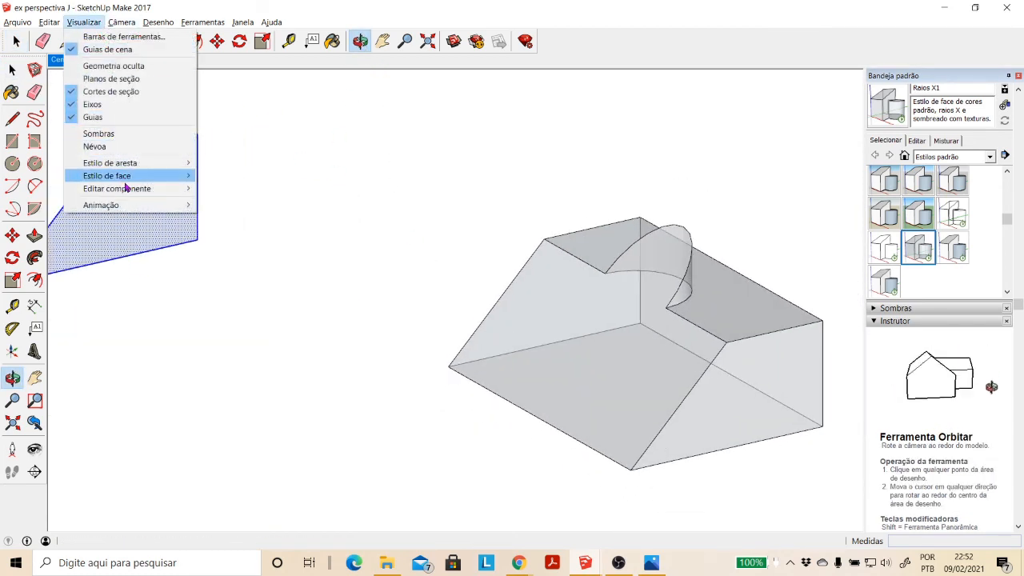
pyautogui.moveTo(191, 185)
pyautogui.click(224, 177)
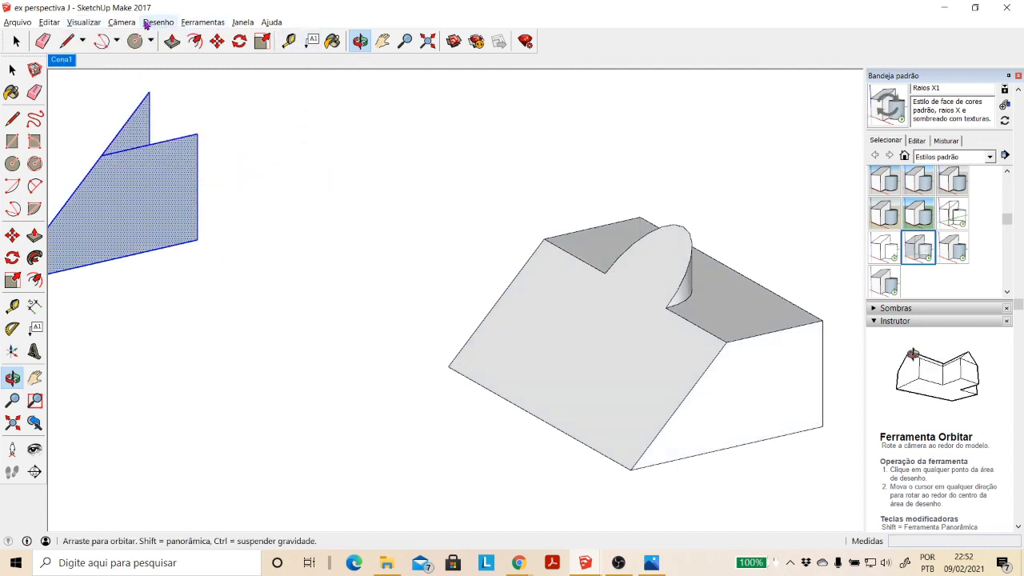
# Step: Set the standard top view and look at the solid from above
pyautogui.click(120, 23)
pyautogui.moveTo(259, 62)
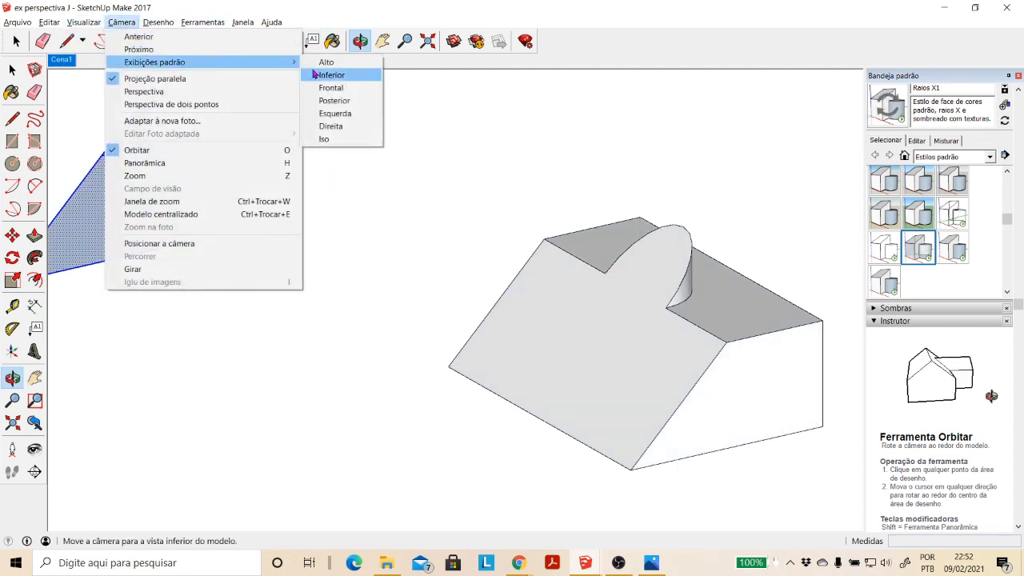
pyautogui.click(335, 70)
pyautogui.scroll(-5, 393, 120)
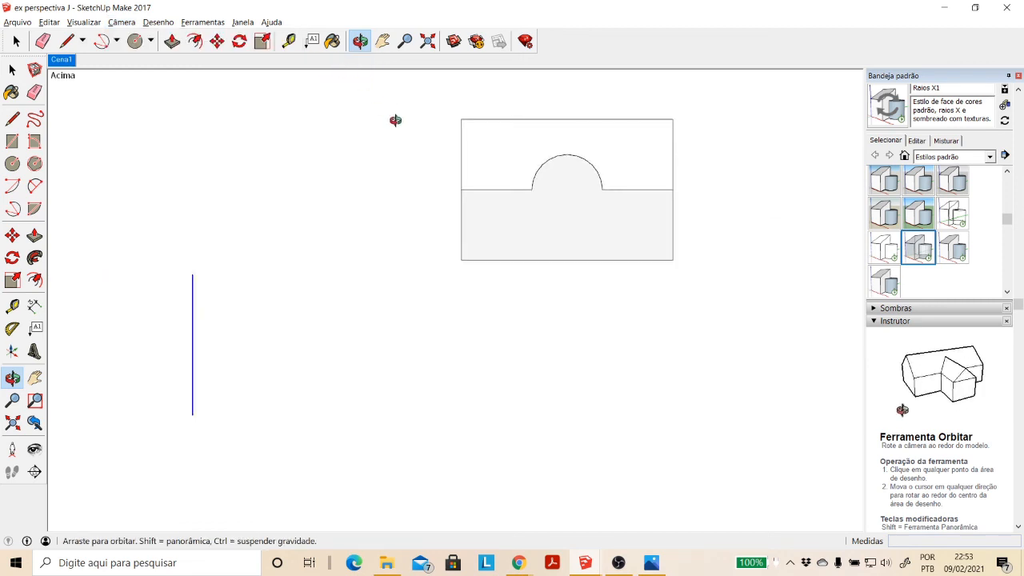
pyautogui.moveTo(417, 159); pyautogui.dragTo(423, 142)
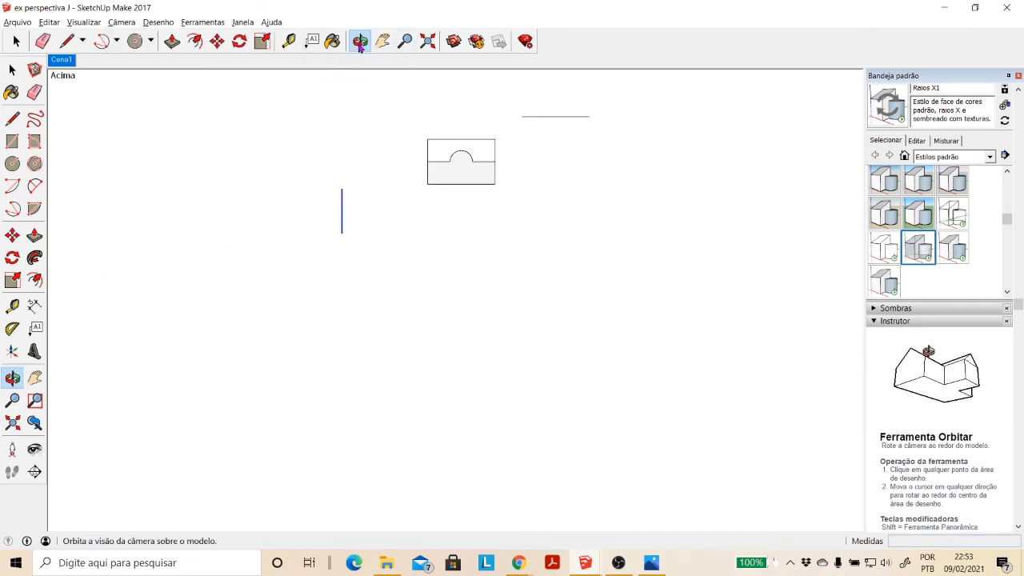
# Step: Create a guide parallel to the lower edge of the flat front profile, passing through the solid's lower front corner
pyautogui.moveTo(560, 272); pyautogui.dragTo(674, 142)
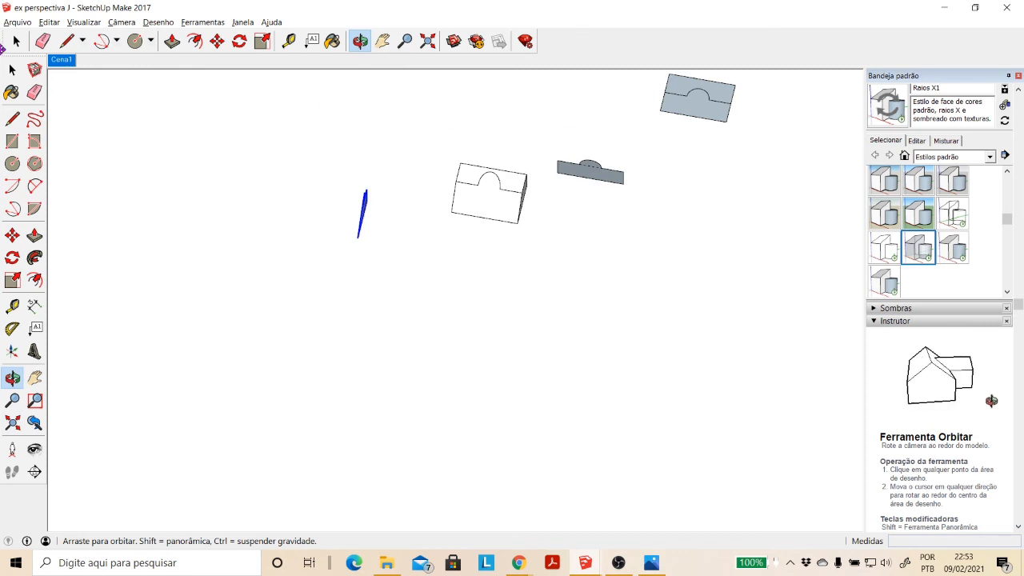
pyautogui.press('space')
pyautogui.click(697, 114)
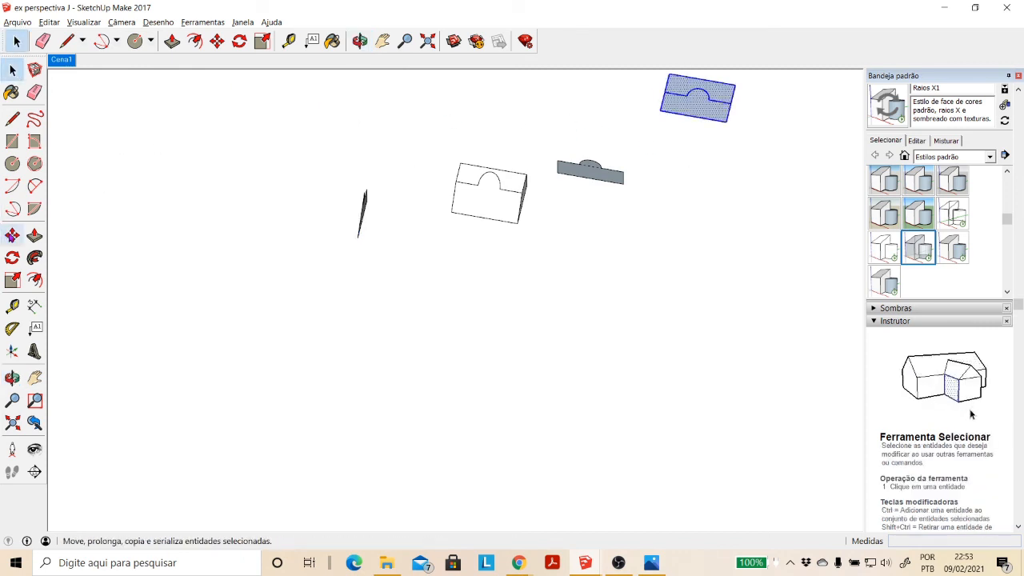
pyautogui.click(12, 305)
pyautogui.scroll(3, 498, 232)
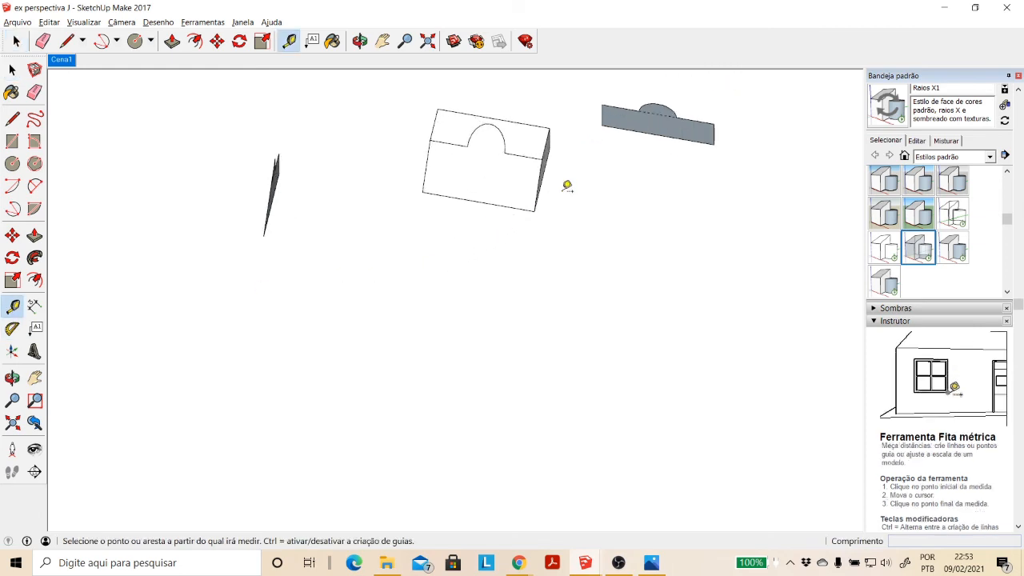
pyautogui.click(658, 133)
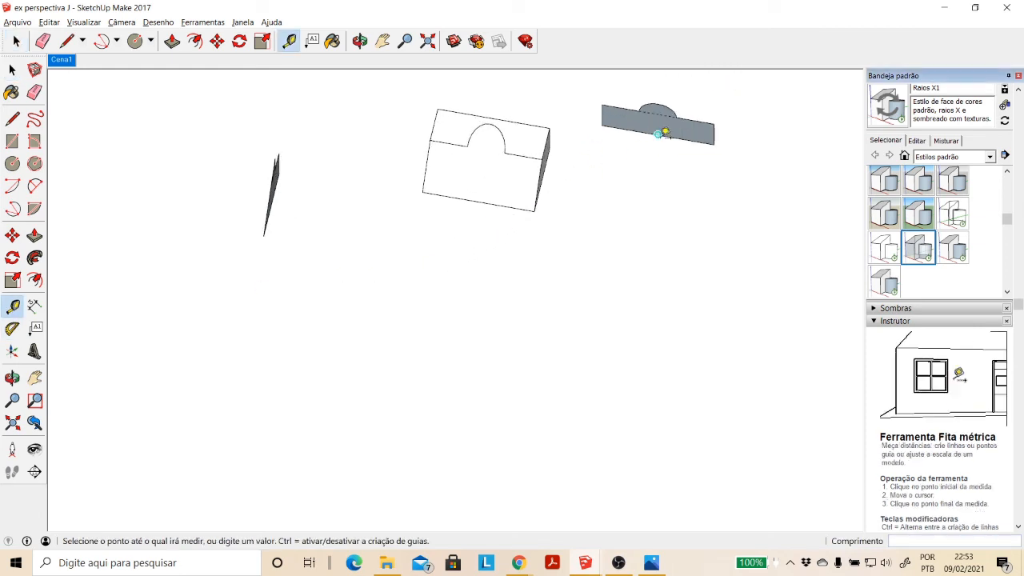
pyautogui.click(536, 210)
pyautogui.scroll(-4, 565, 171)
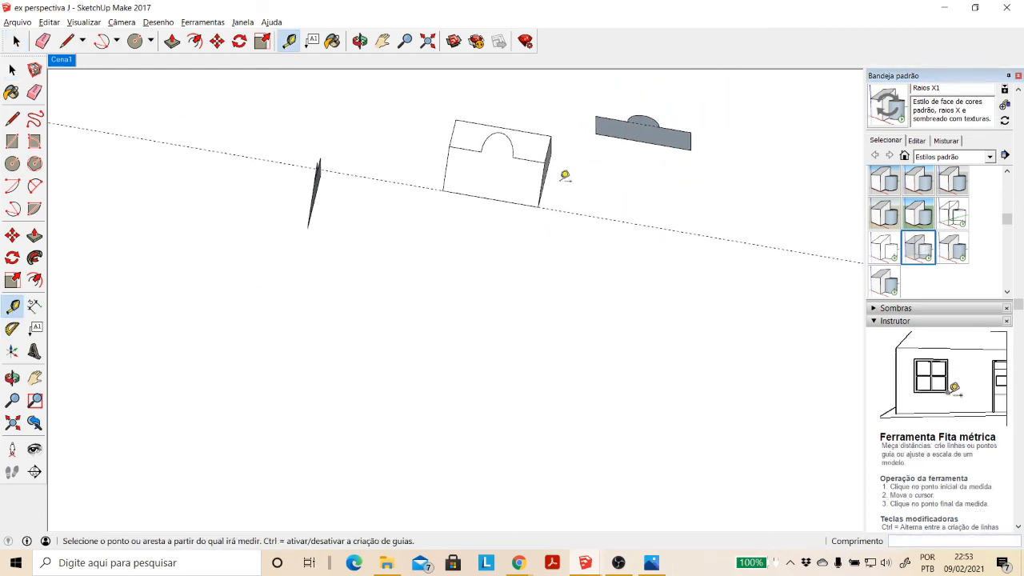
# Step: Select the whole solid and make it a group
pyautogui.click(383, 41)
pyautogui.moveTo(620, 204); pyautogui.dragTo(445, 328)
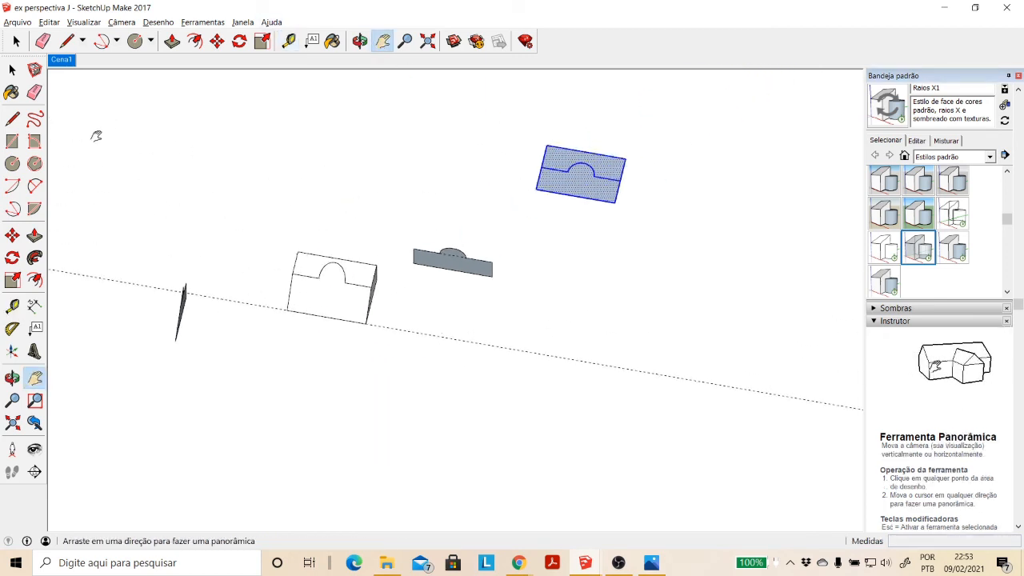
pyautogui.click(12, 70)
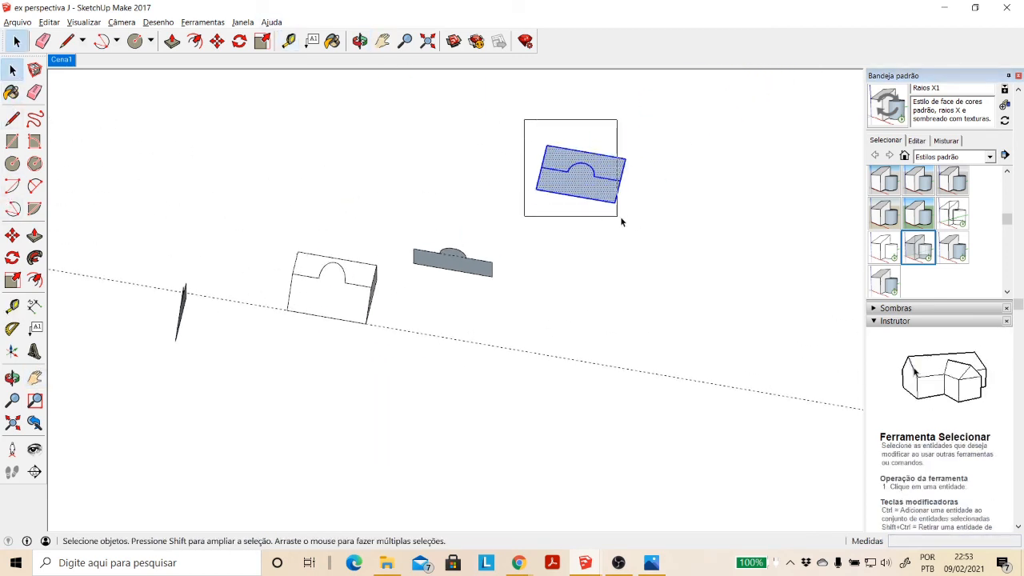
pyautogui.click(325, 313)
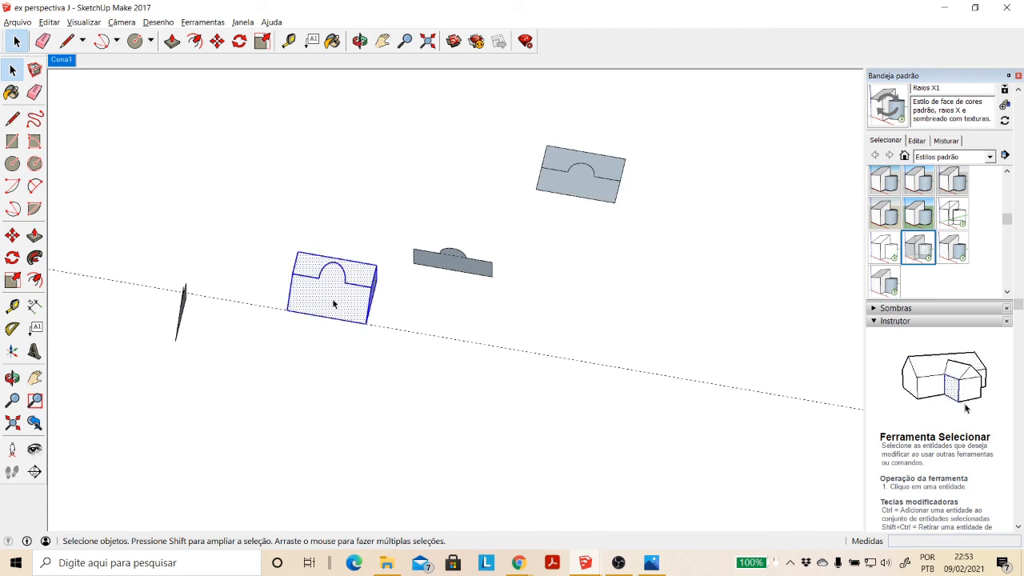
pyautogui.rightClick(334, 301)
pyautogui.click(404, 401)
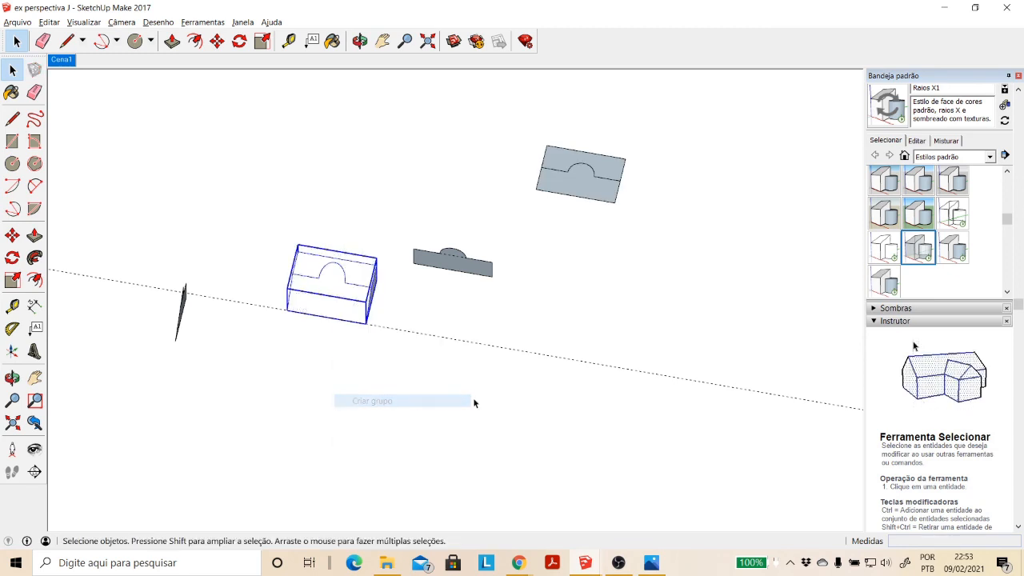
# Step: Select the whole flat top profile with its semicircular outline and make it a group
pyautogui.click(534, 335)
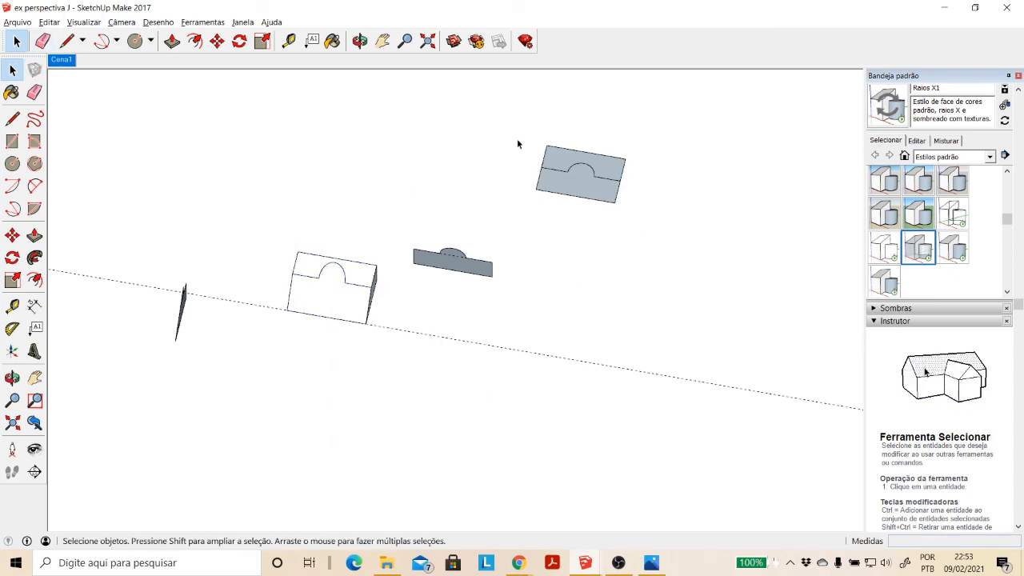
pyautogui.moveTo(627, 220); pyautogui.dragTo(618, 201)
pyautogui.rightClick(609, 192)
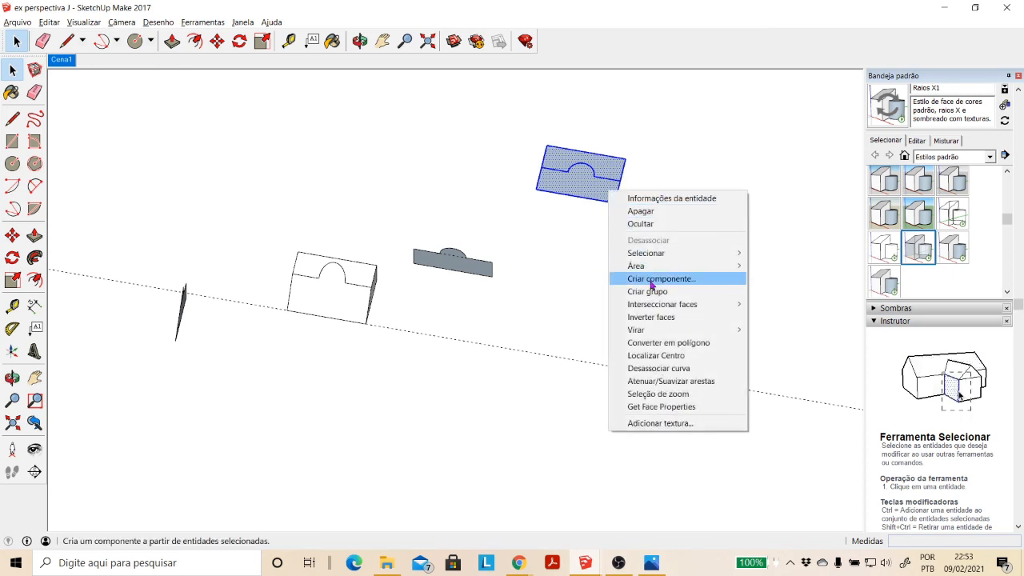
pyautogui.click(655, 292)
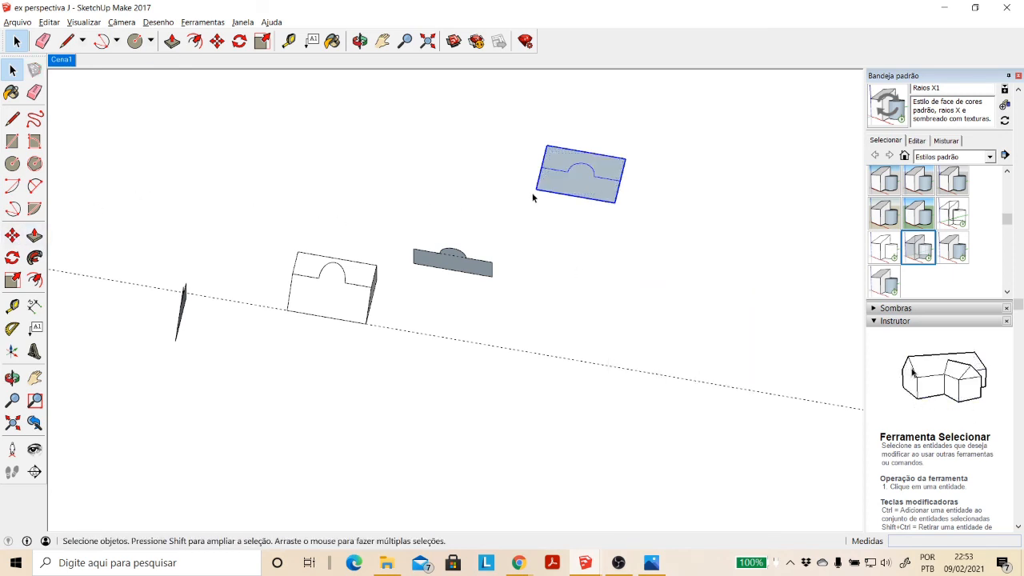
# Step: Move the grouped flat top profile from its front corner onto the solid's matching lower front corner
pyautogui.click(12, 235)
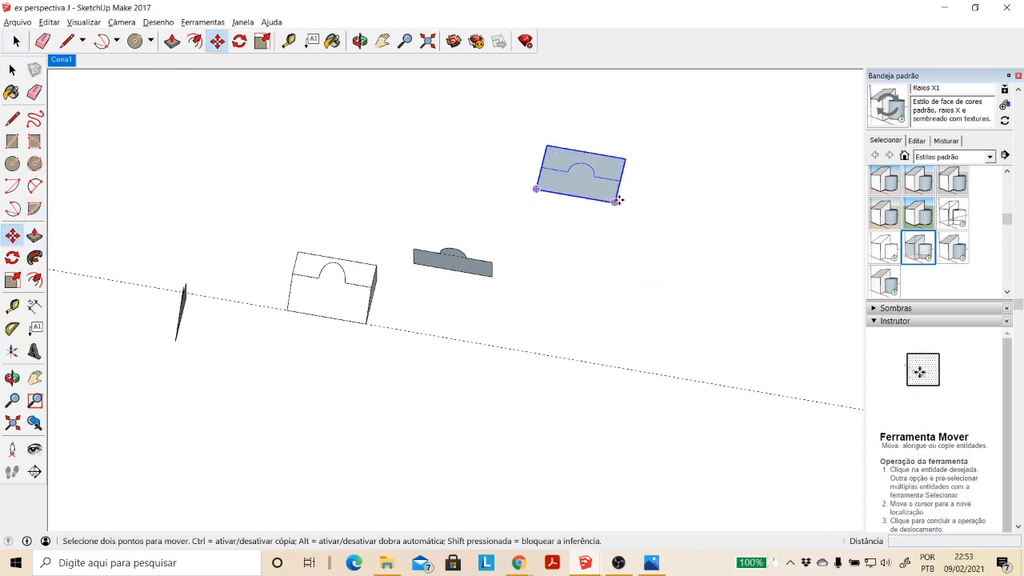
pyautogui.click(617, 203)
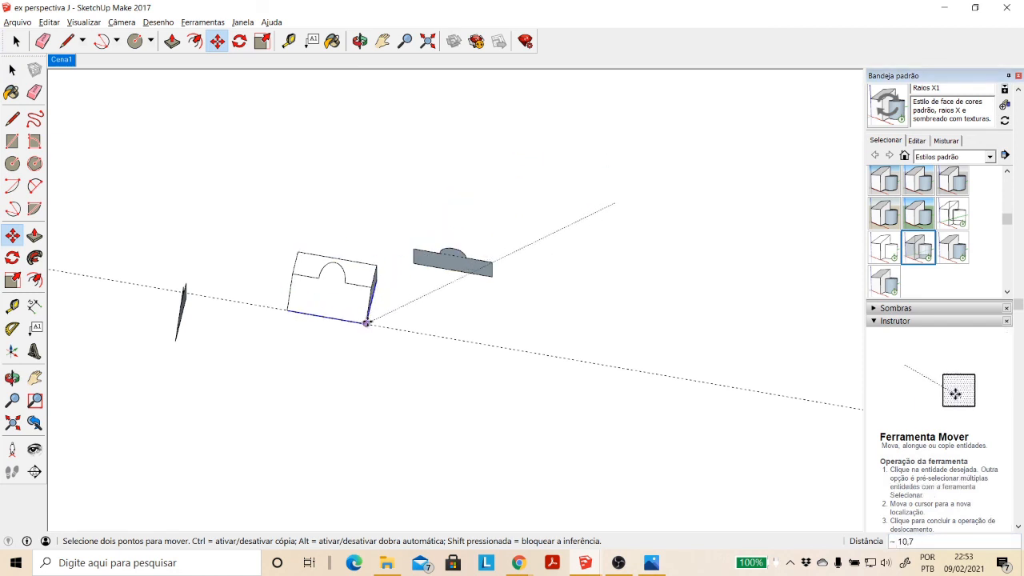
pyautogui.click(366, 322)
# Step: Set the standard top view and turn on the X-ray face style
pyautogui.click(122, 22)
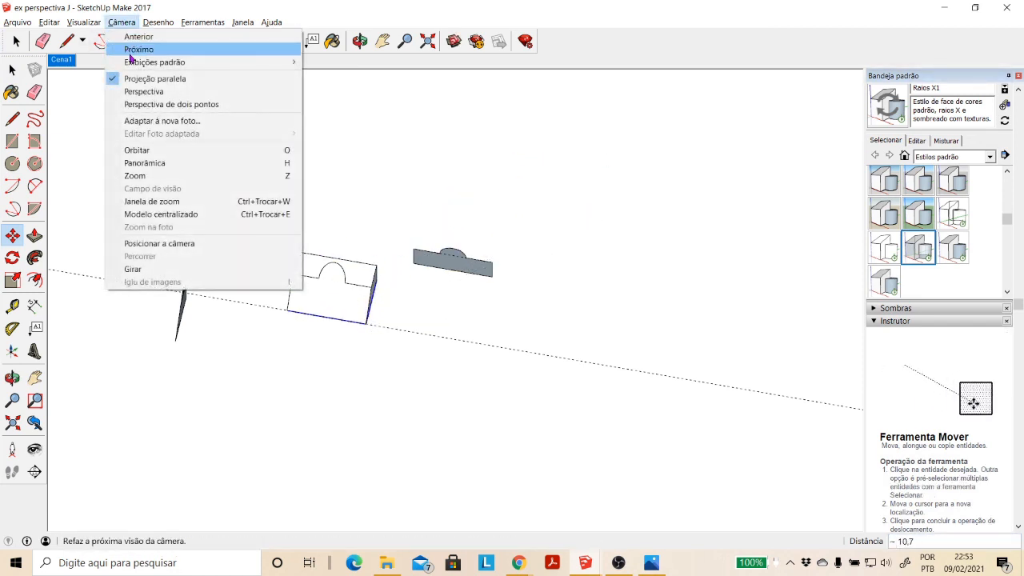
pyautogui.moveTo(168, 64)
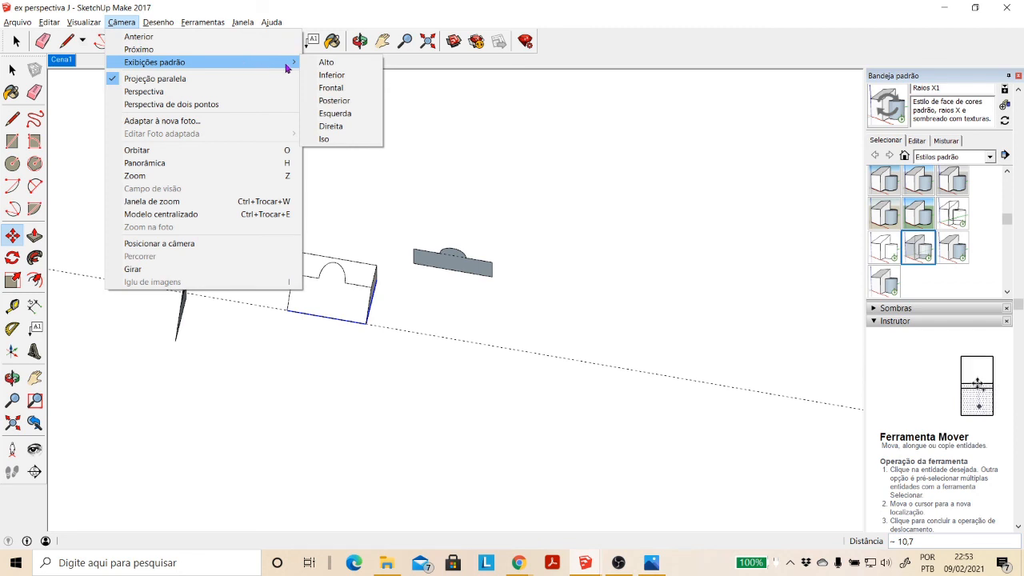
pyautogui.click(326, 64)
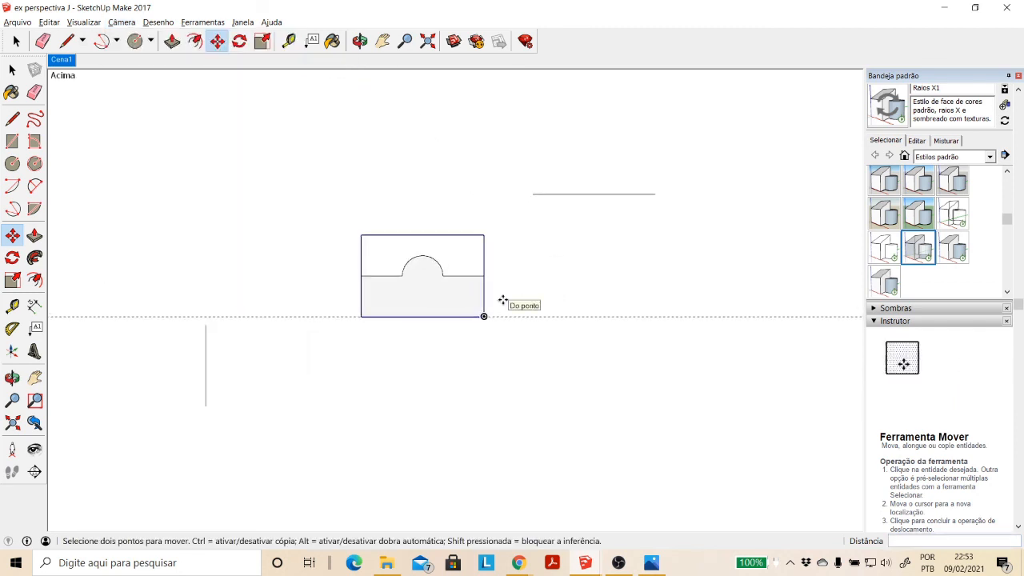
pyautogui.scroll(5, 502, 300)
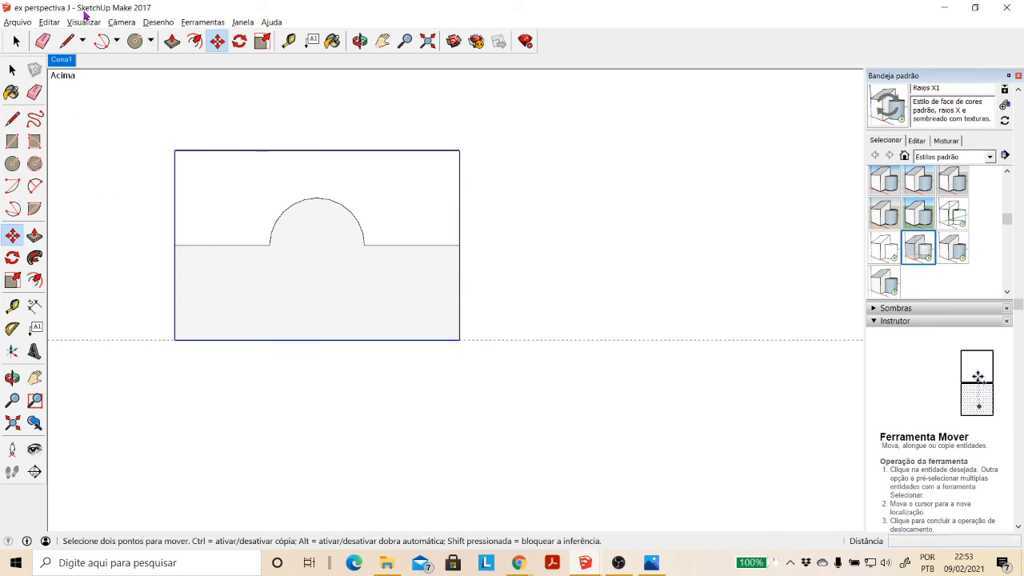
pyautogui.click(83, 22)
pyautogui.moveTo(128, 175)
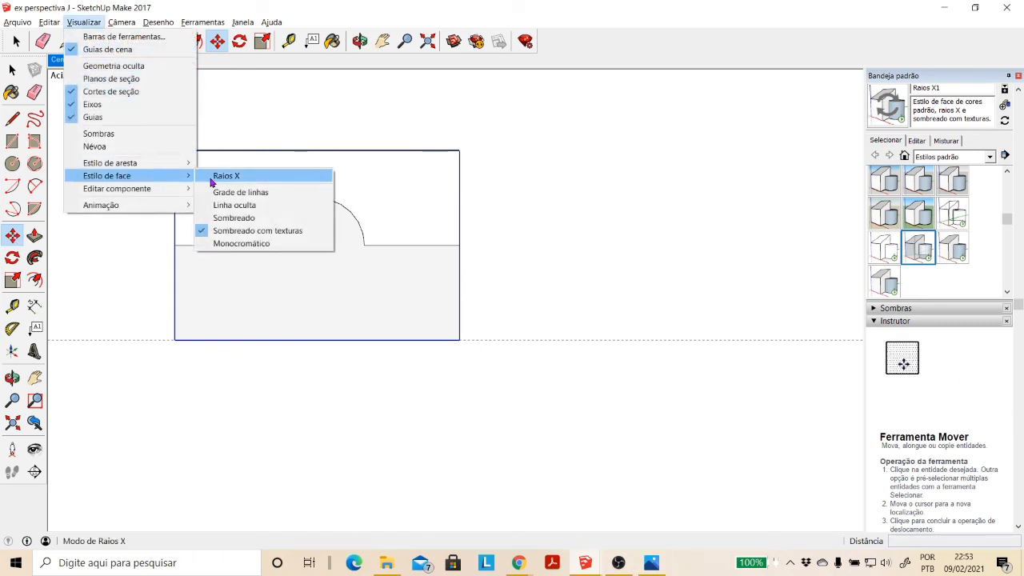
pyautogui.click(226, 176)
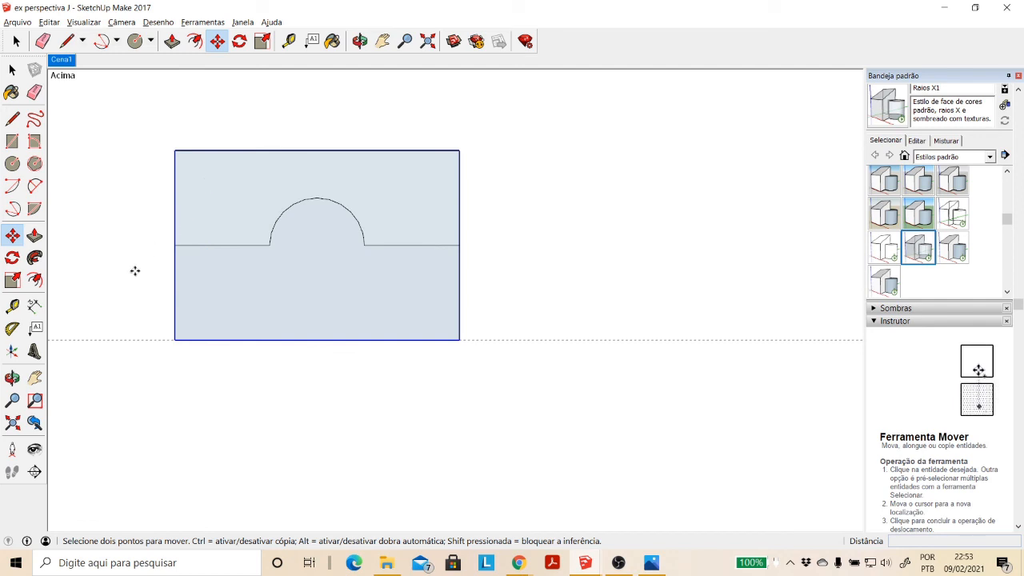
# Step: Move the grouped flat top profile 3,2 sideways along the guide so it lies beside the solid
pyautogui.click(14, 236)
pyautogui.click(164, 396)
pyautogui.press('ctrl')
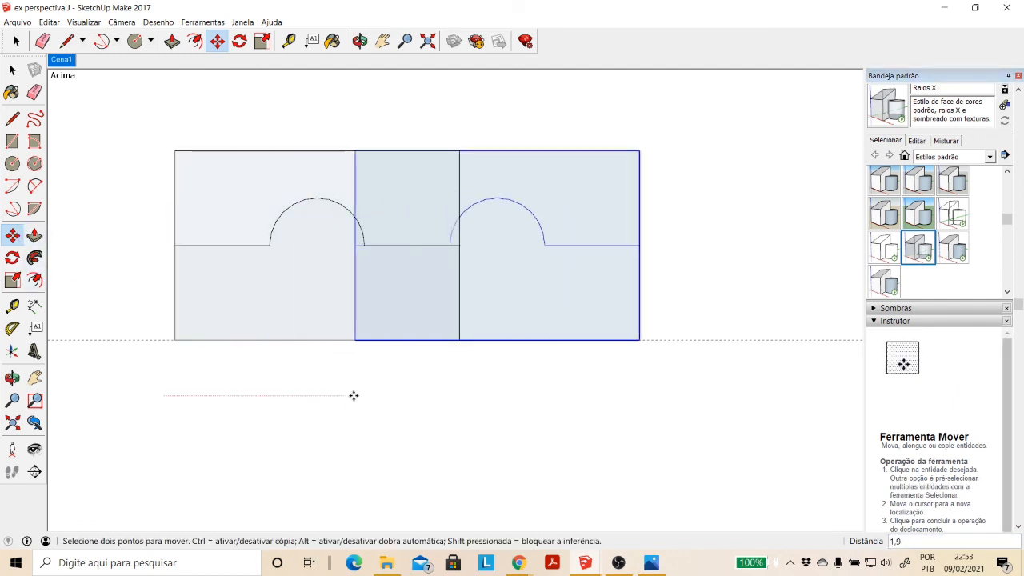
pyautogui.click(467, 395)
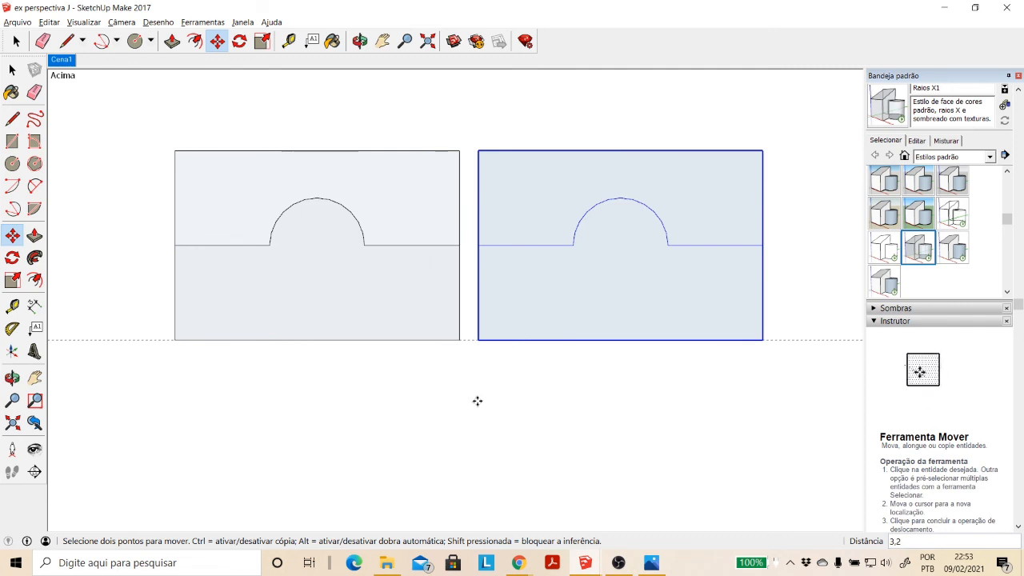
# Step: Compare the solid's top view with the flat top profile by selecting one after the other
pyautogui.click(14, 69)
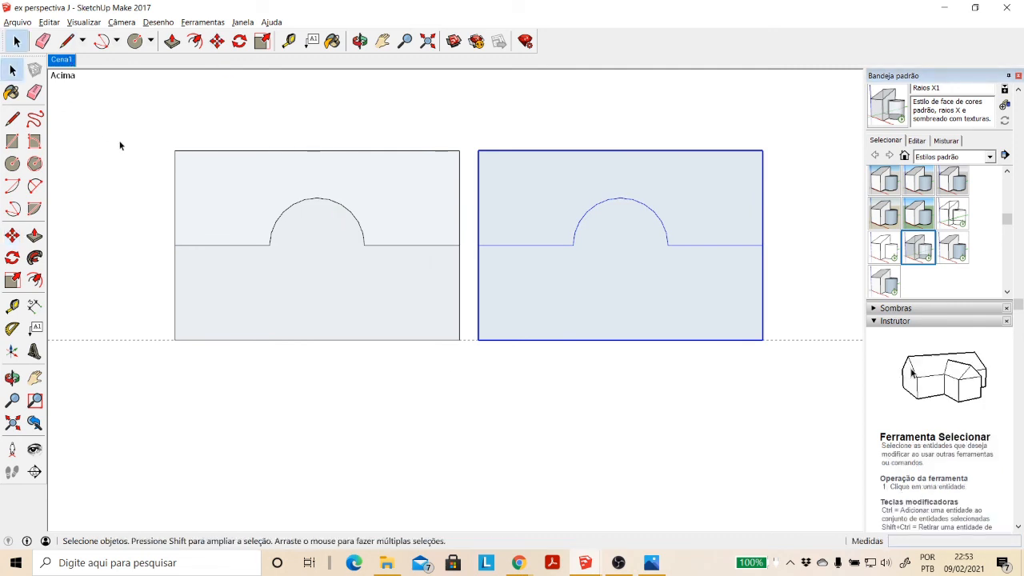
pyautogui.moveTo(114, 128); pyautogui.dragTo(467, 402)
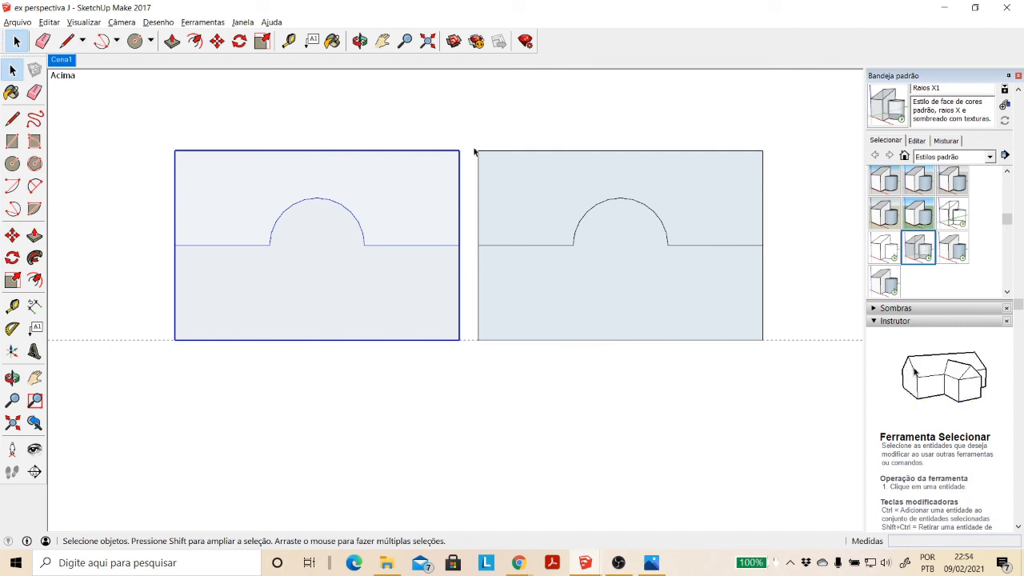
pyautogui.moveTo(513, 230); pyautogui.dragTo(790, 415)
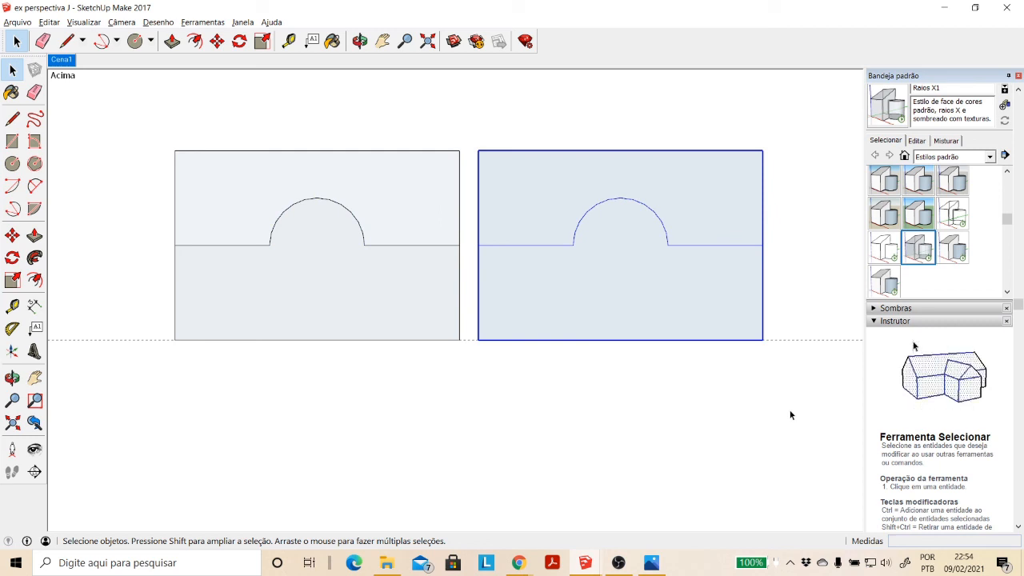
# Step: View the model in 3D and apply the default-face style with blue sky and green ground (Estilo simples)
pyautogui.click(359, 41)
pyautogui.moveTo(513, 292); pyautogui.dragTo(520, 305)
pyautogui.moveTo(534, 314); pyautogui.dragTo(538, 303)
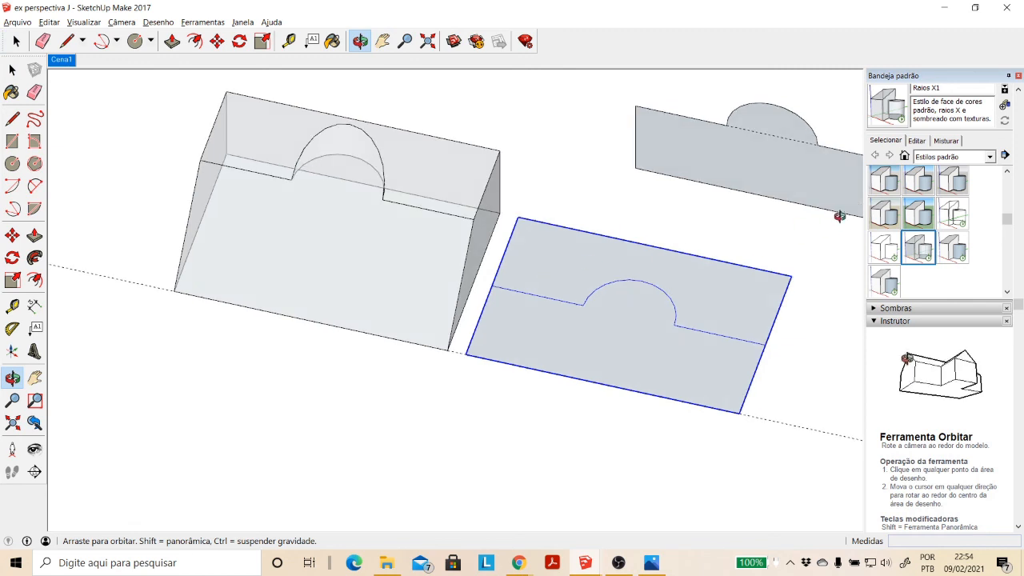
pyautogui.click(920, 216)
pyautogui.scroll(-4, 658, 307)
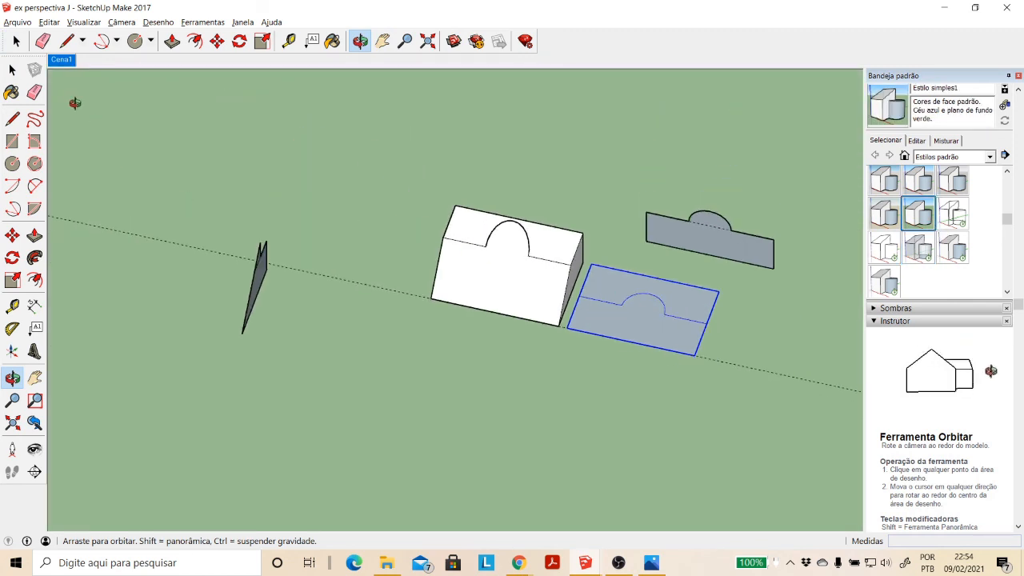
# Step: Select the solid's group and examine its sloped face and rounded top from the front, side and rear
pyautogui.click(12, 69)
pyautogui.tripleClick(520, 286)
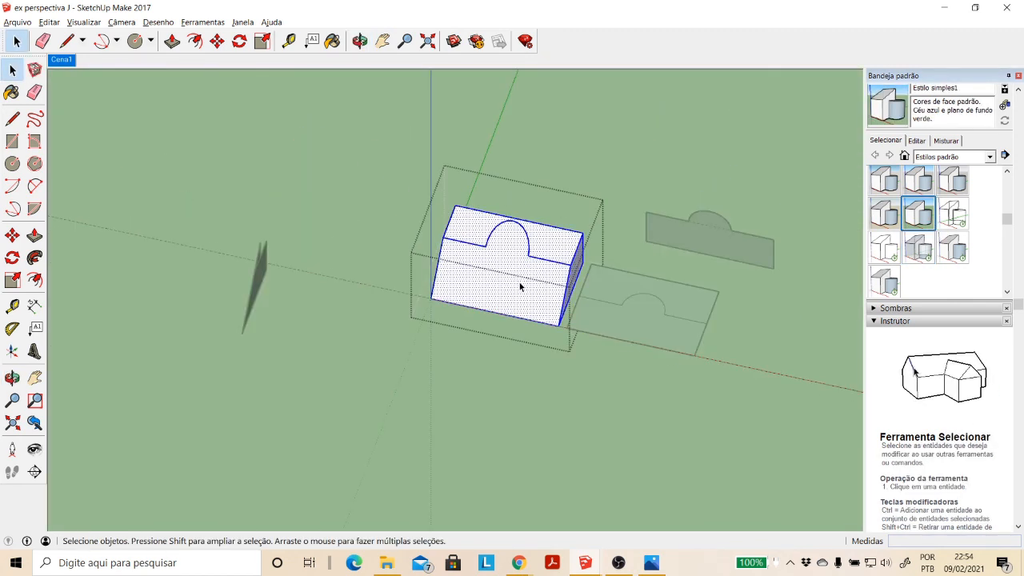
pyautogui.click(558, 363)
pyautogui.click(454, 231)
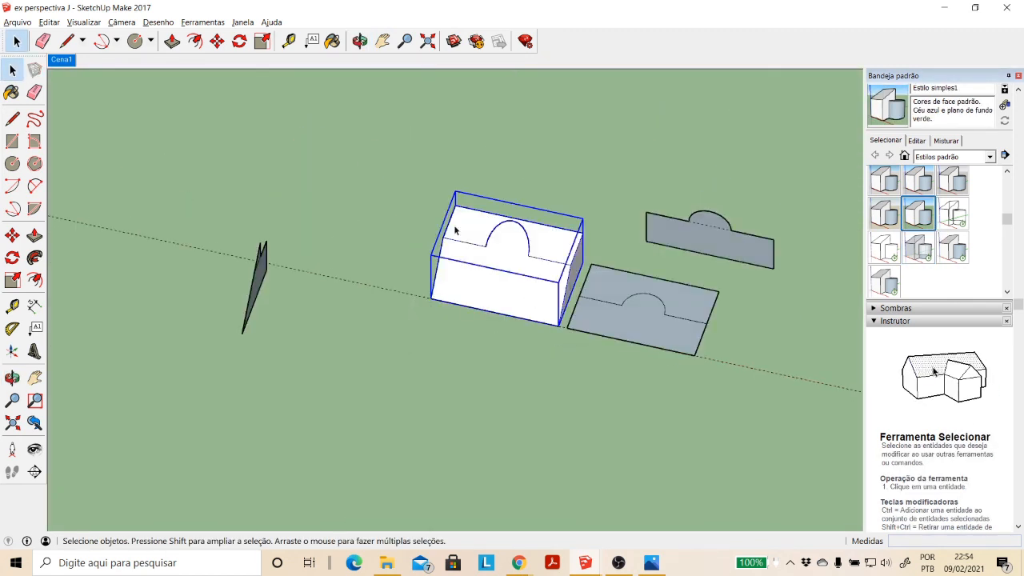
pyautogui.click(360, 41)
pyautogui.moveTo(499, 262); pyautogui.dragTo(512, 184)
pyautogui.scroll(8, 574, 256)
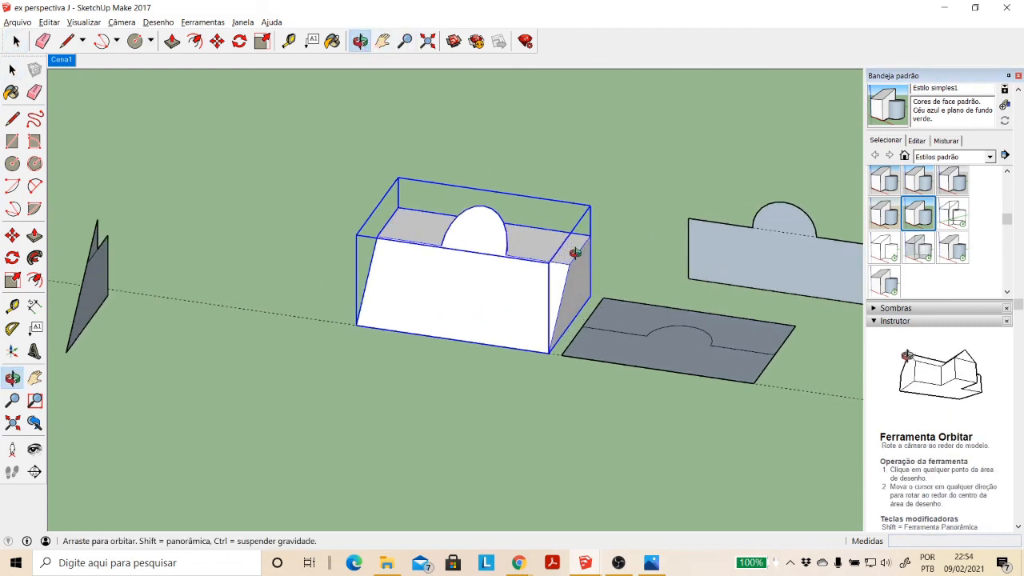
pyautogui.moveTo(803, 293); pyautogui.dragTo(461, 226)
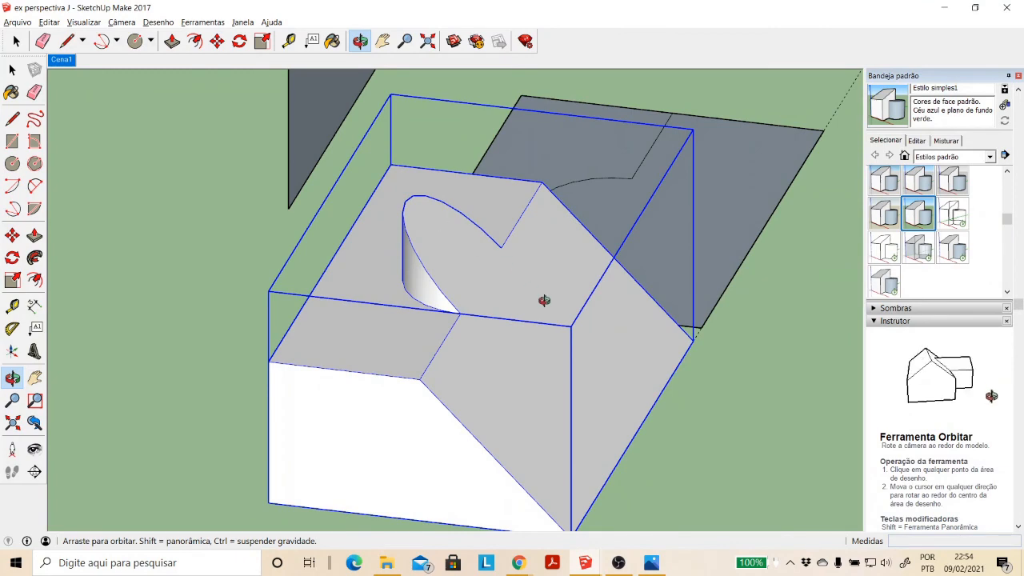
pyautogui.moveTo(634, 341); pyautogui.dragTo(480, 141)
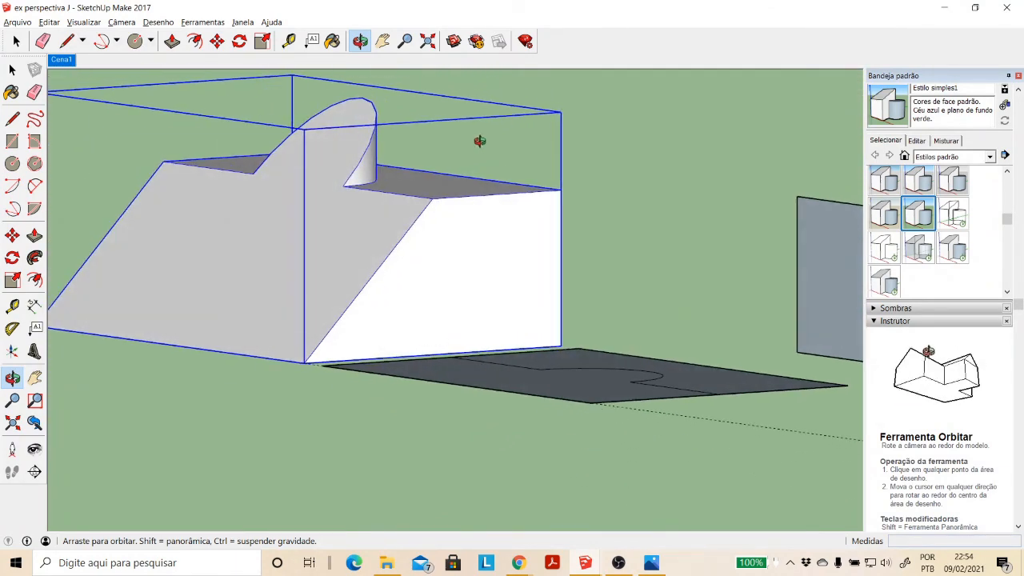
# Step: Delete the dashed guide line and fit the whole model in the view
pyautogui.click(12, 69)
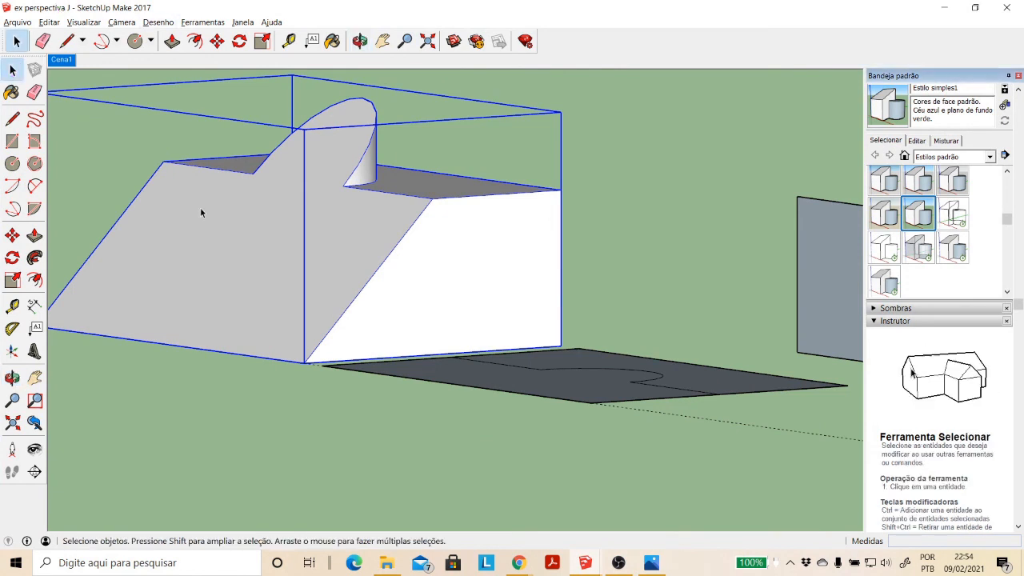
pyautogui.click(305, 378)
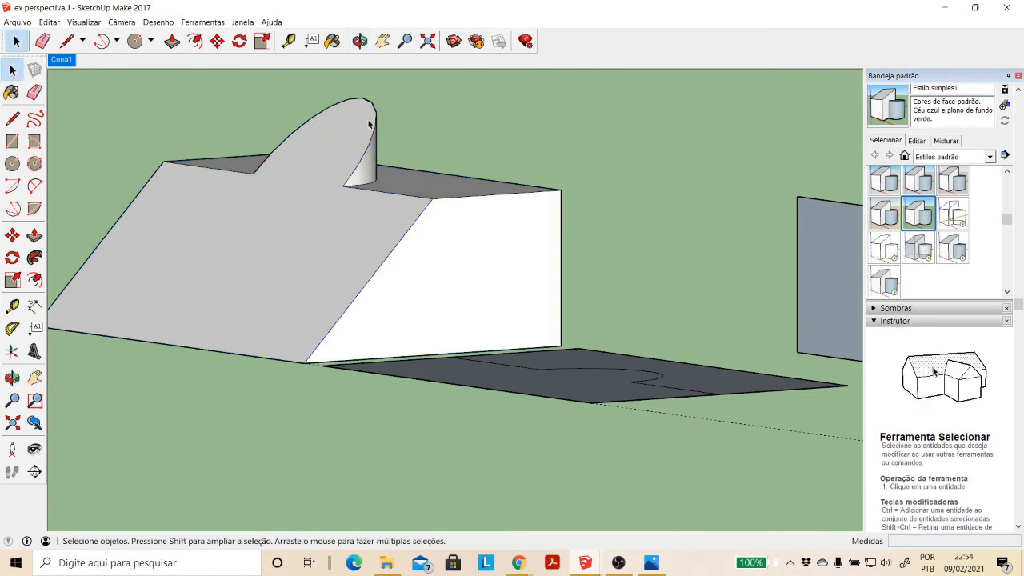
pyautogui.click(427, 41)
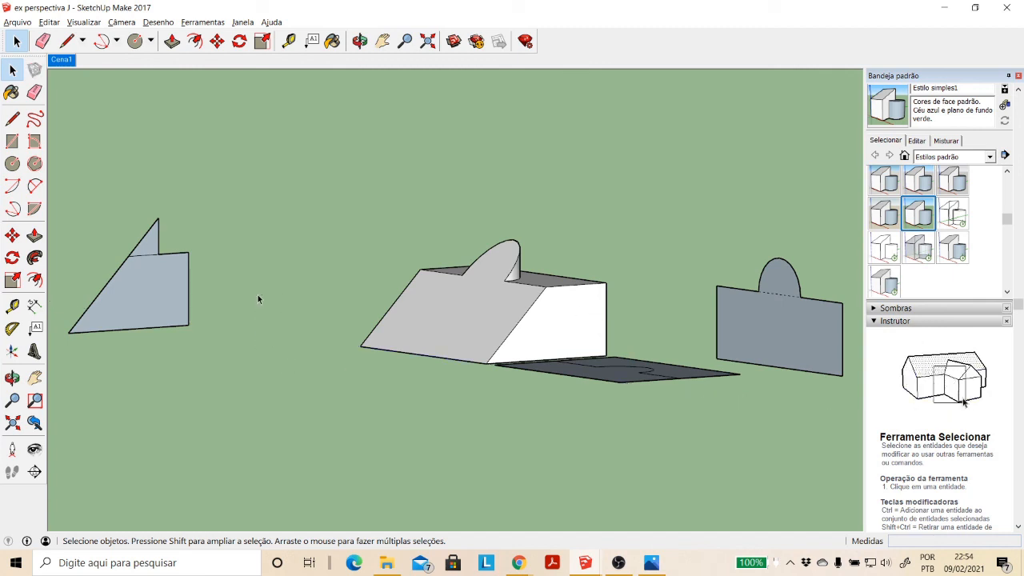
# Step: Examine the finished solid at an angle together with the flat front and top profiles beside it
pyautogui.click(360, 40)
pyautogui.moveTo(469, 225); pyautogui.dragTo(584, 281)
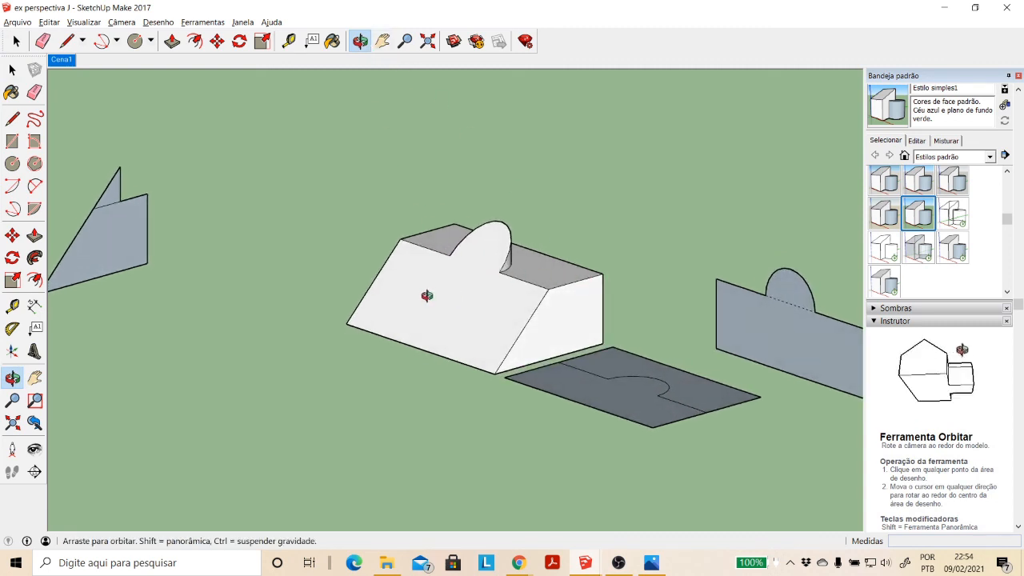
pyautogui.moveTo(427, 296); pyautogui.dragTo(508, 299)
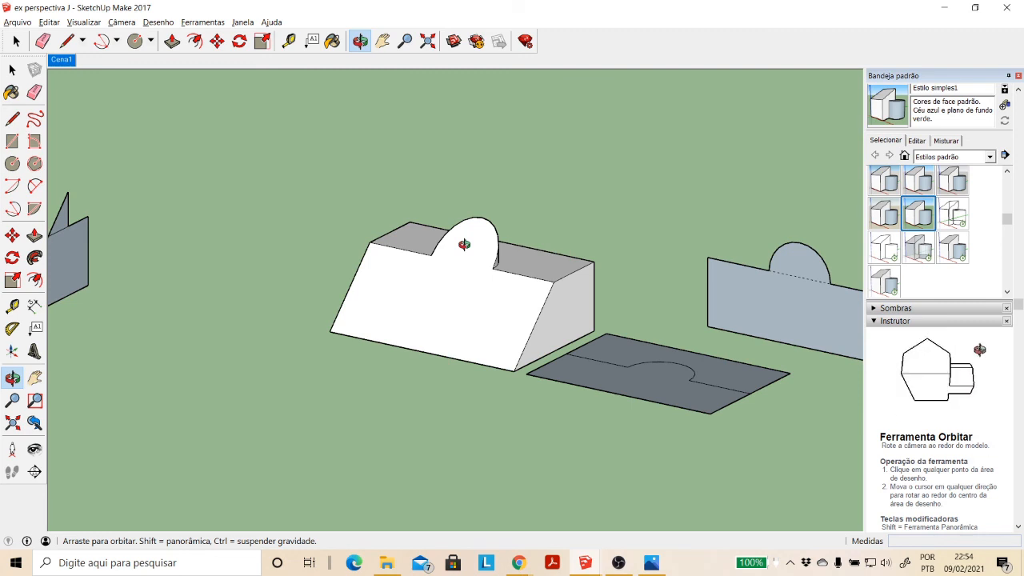
pyautogui.click(385, 43)
pyautogui.moveTo(563, 256); pyautogui.dragTo(406, 237)
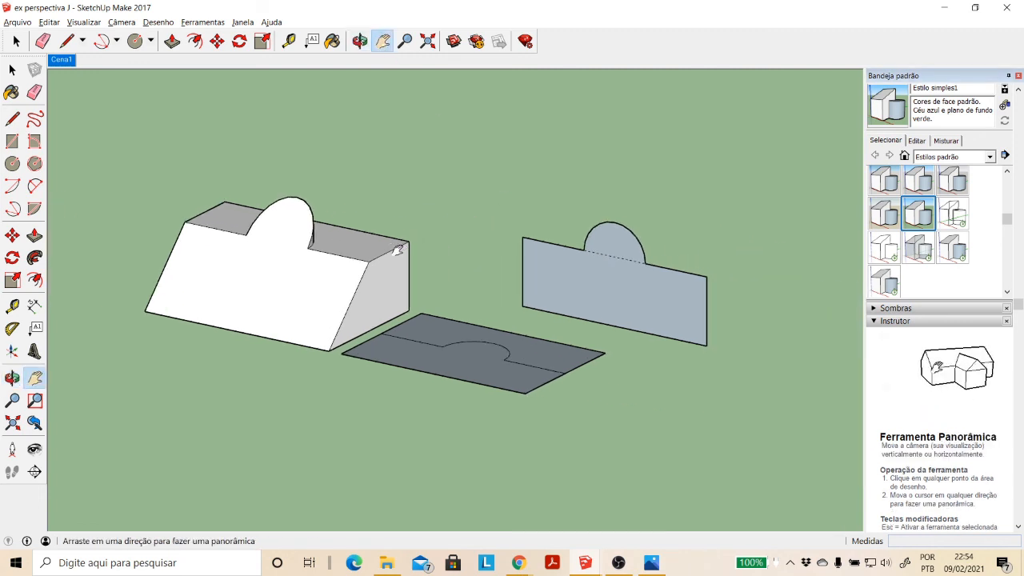
pyautogui.click(359, 41)
pyautogui.moveTo(308, 171)
pyautogui.mouseDown()
pyautogui.moveTo(341, 222)
pyautogui.moveTo(308, 167)
pyautogui.mouseUp()
pyautogui.moveTo(462, 263); pyautogui.dragTo(441, 258)
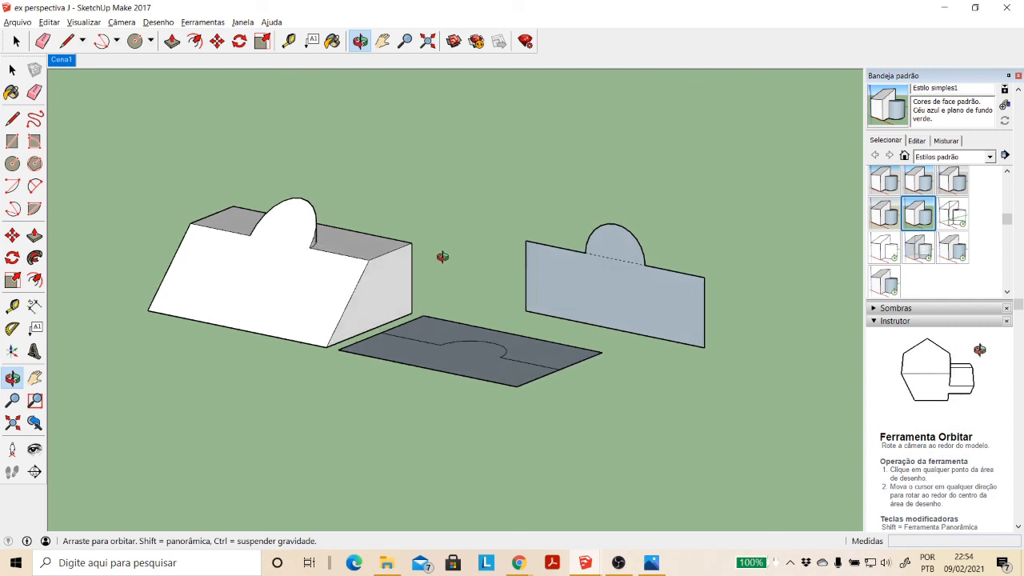